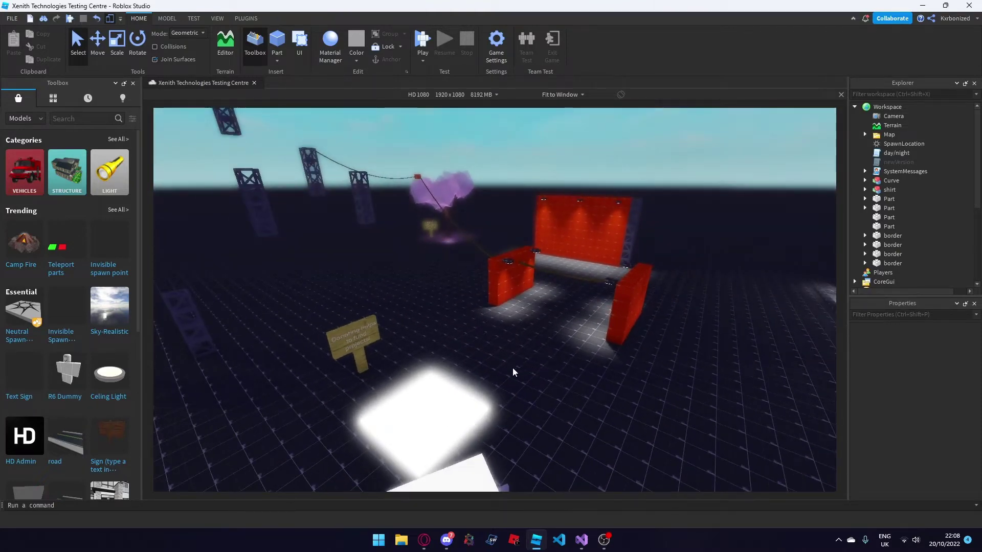
- Switch to the browser and get the free "[V6!!!] Donation Board" model from its Roblox library page
left_click(426, 540)
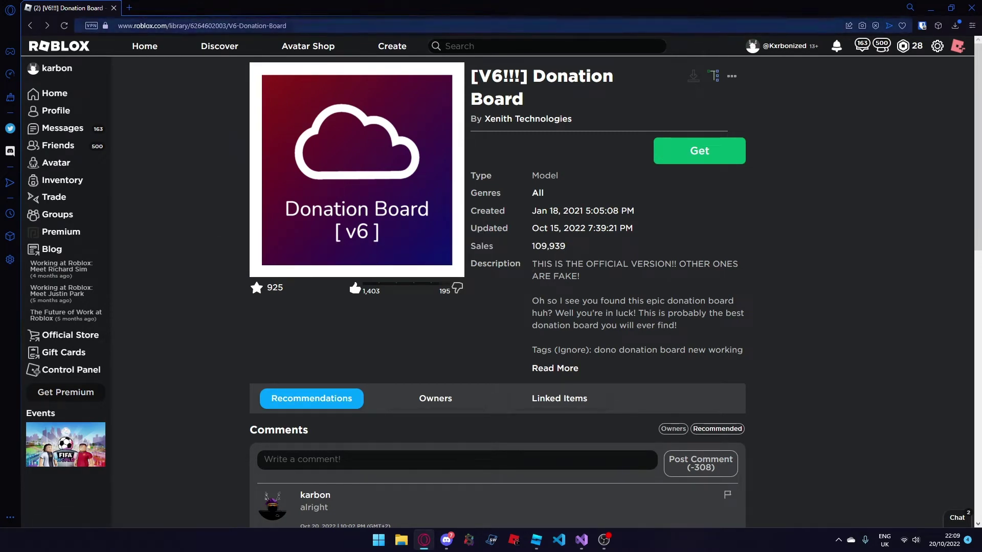
left_click(299, 26)
key("Return")
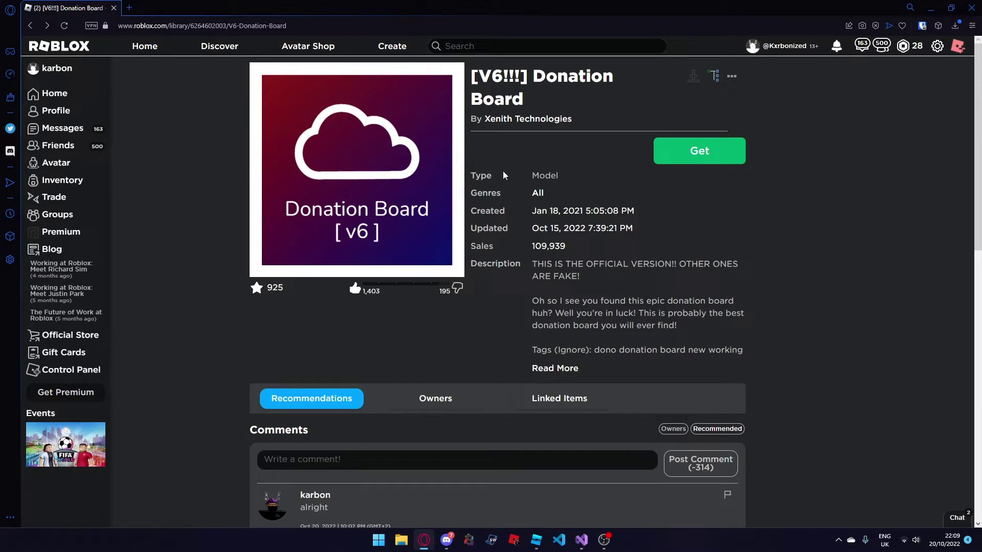
left_click(692, 160)
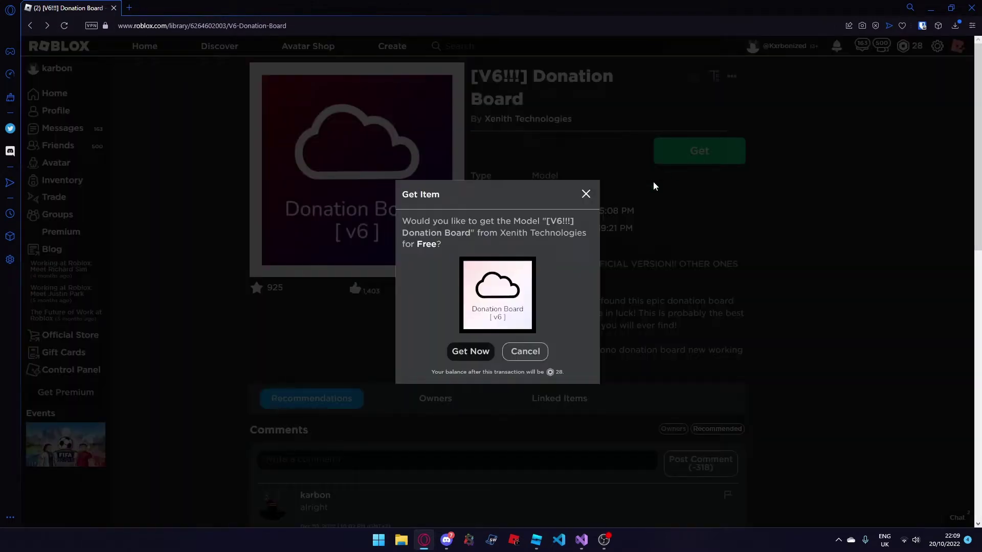
left_click(471, 356)
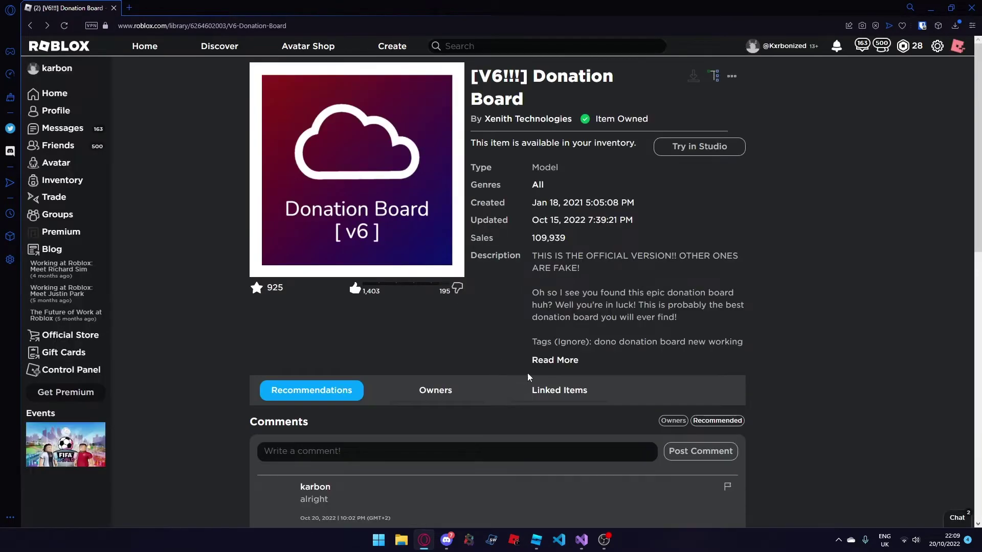
- Switch to Roblox Studio and insert the [V6!!!] Donation Board from My Models into the scene, accepting its included scripts
left_click(544, 540)
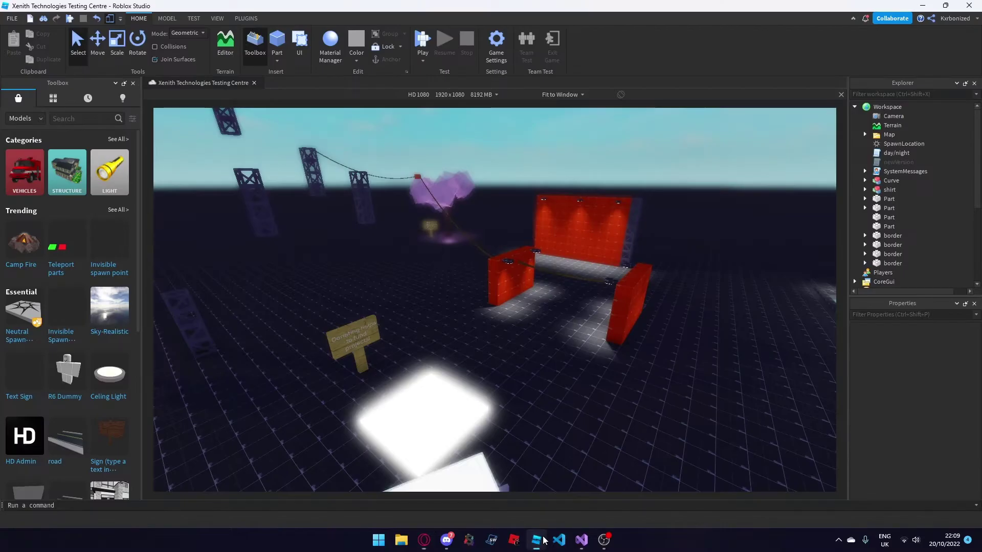
scroll(564, 317, "up", 4)
right_click_drag(579, 359, 582, 356)
key("w")
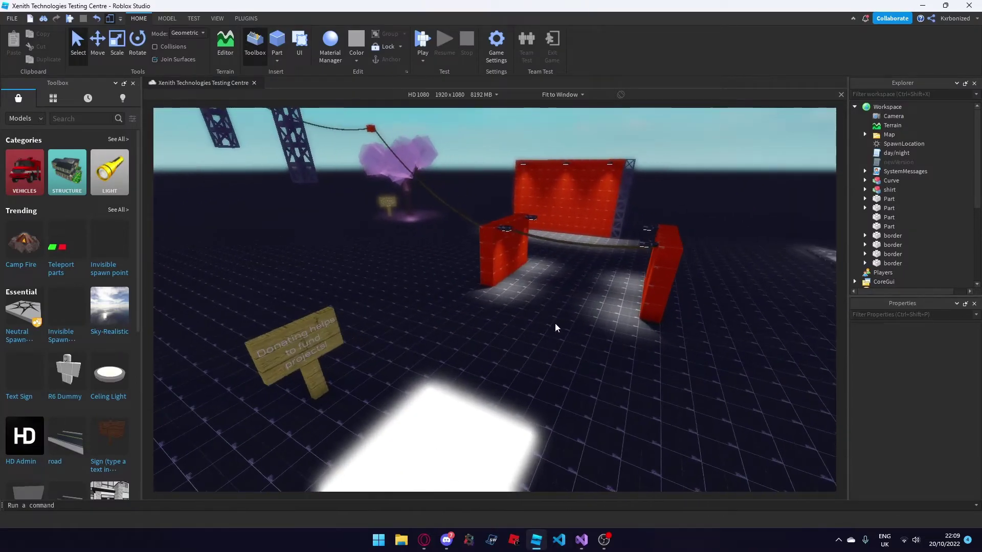
left_click(54, 98)
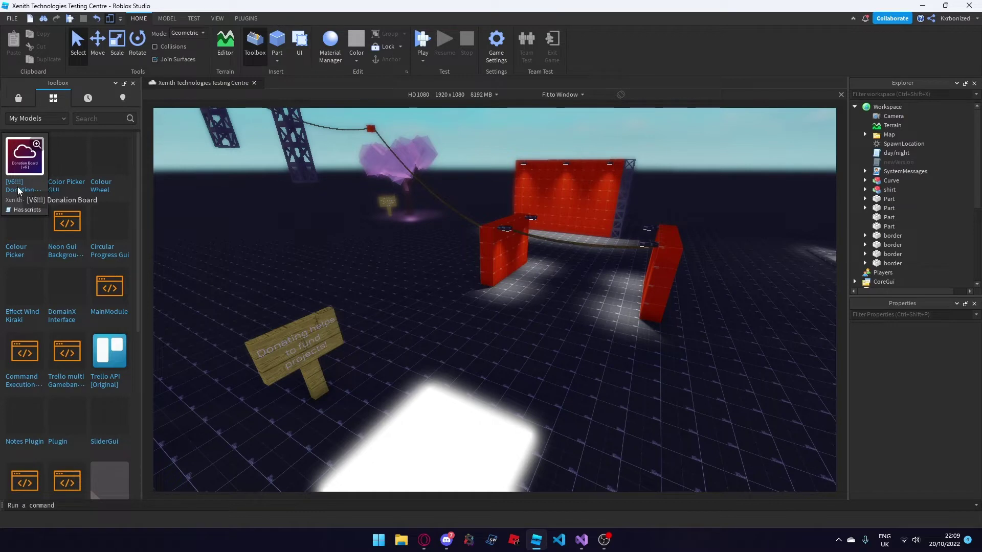
left_click_drag(18, 190, 468, 374)
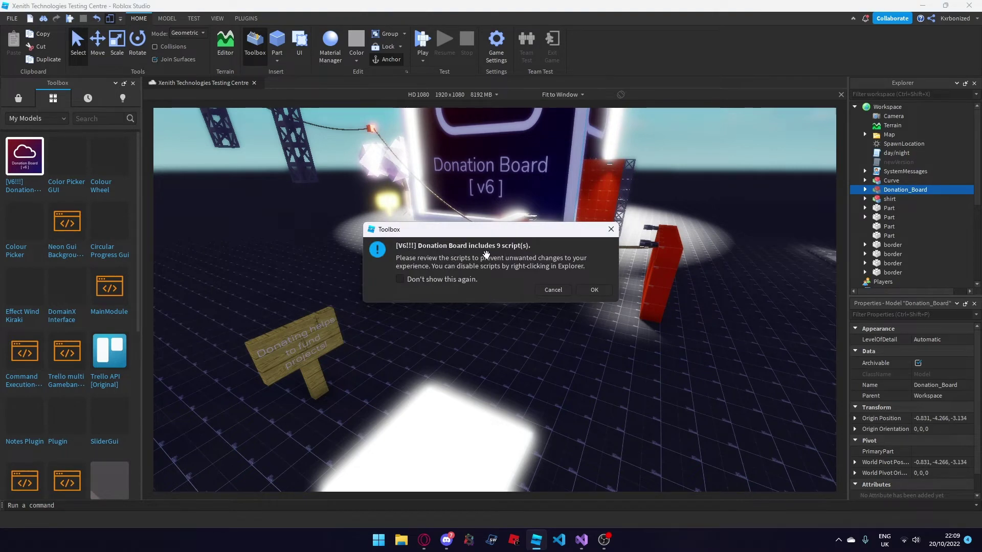
left_click(591, 290)
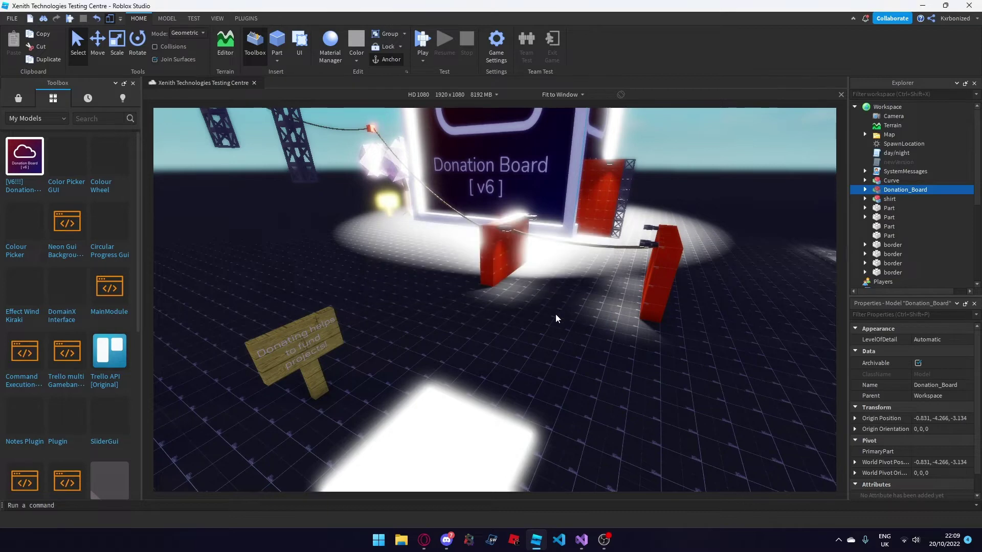
- Move the Donation_Board model freehand to an origin of about 44.5, 31.4, 78
left_click_drag(581, 275, 545, 335)
scroll(549, 336, "down", 4)
right_click_drag(549, 335, 596, 301)
key("w")
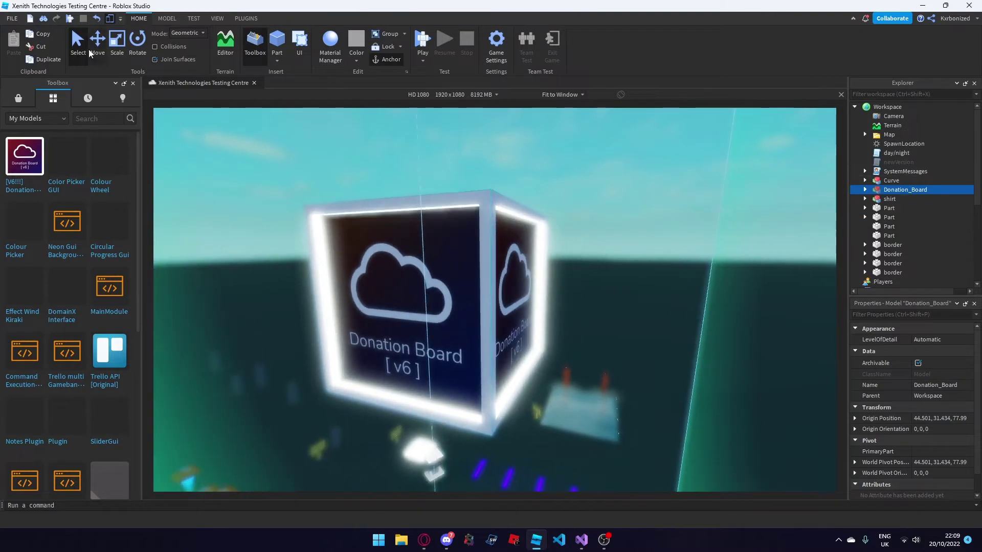
- Delete the [DELETE_ME] model inside Donation_Board
left_click(217, 18)
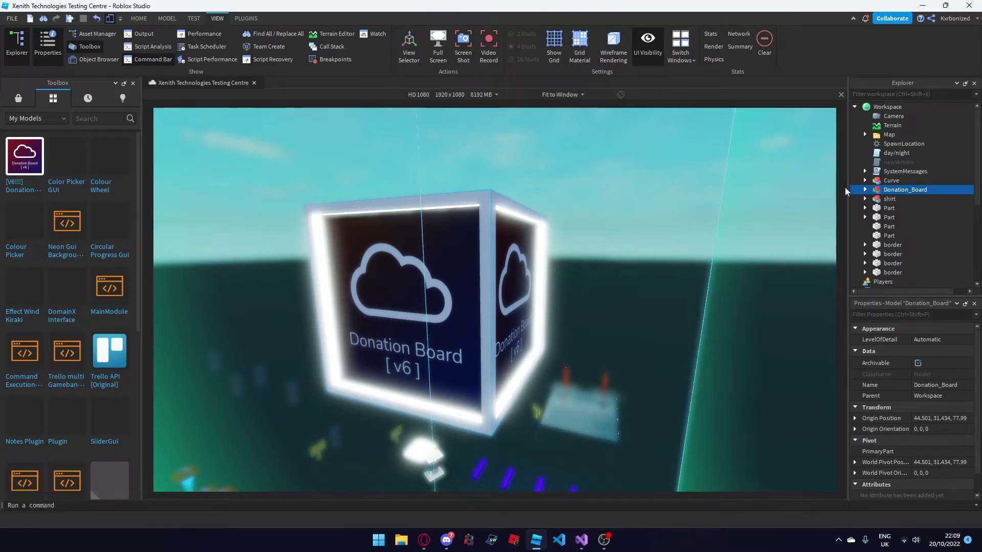
key("d")
right_click_drag(701, 197, 700, 197)
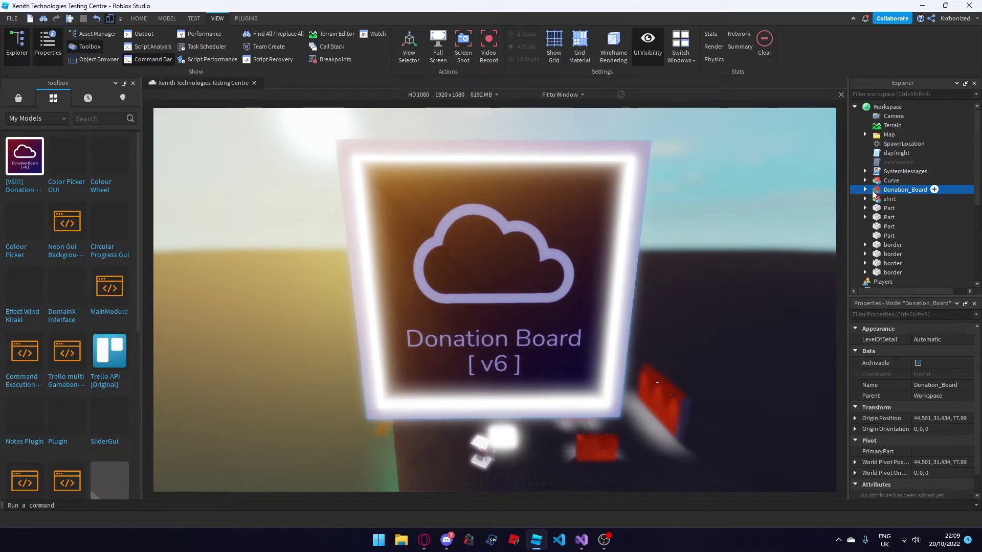
left_click(865, 190)
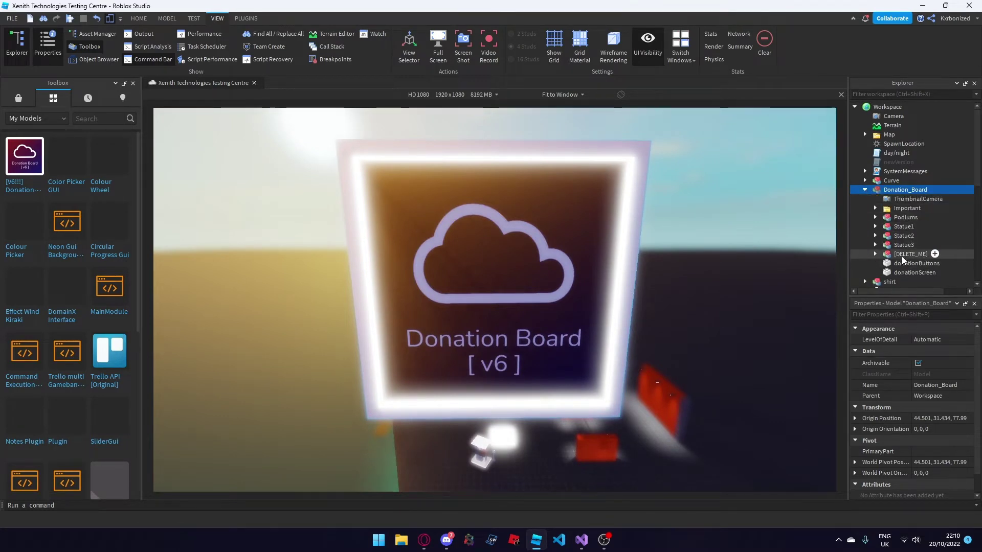
left_click(888, 254)
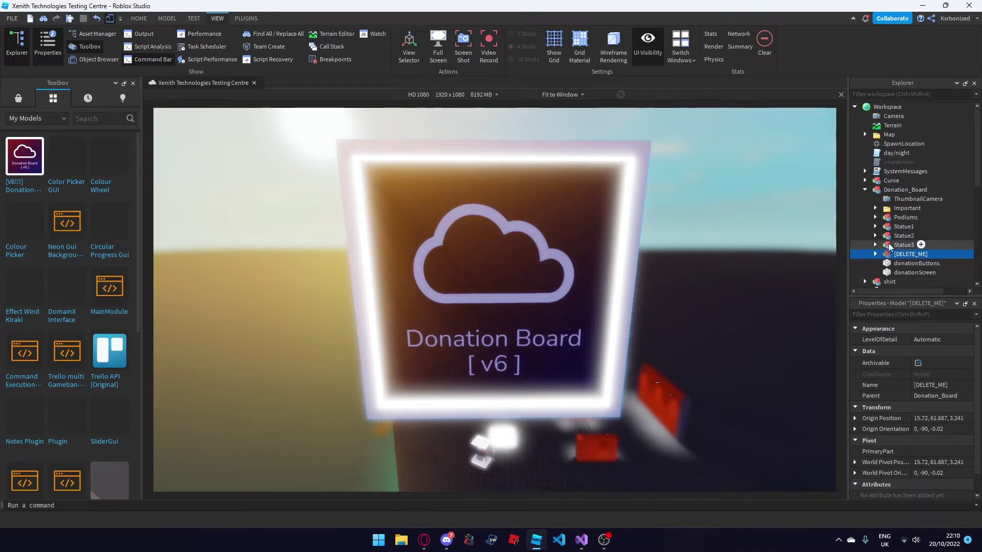
key("Delete")
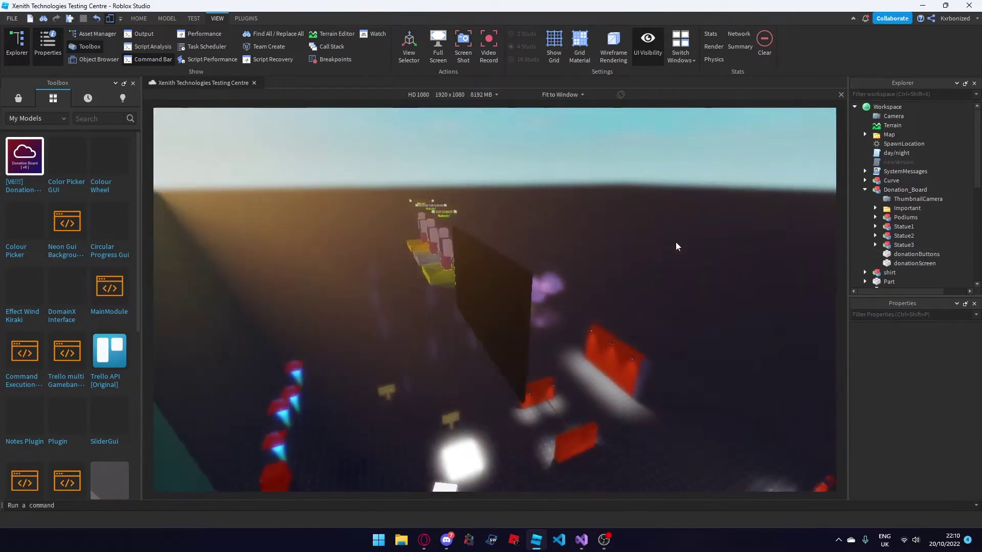
- Place the Donation_Board with its statues on the ground near the red walls, at an origin of about 18.6, -23.3, 60.8
key("w")
left_click_drag(604, 335, 508, 339)
scroll(508, 339, "down", 2)
scroll(508, 339, "down", 5)
right_click_drag(508, 339, 533, 331)
scroll(536, 332, "up", 4)
left_click_drag(533, 332, 533, 340)
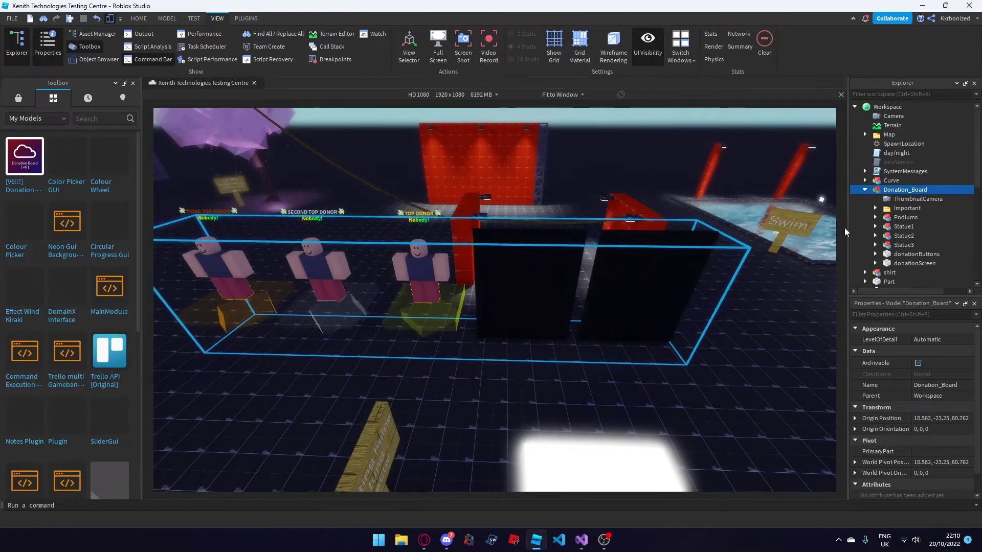
- Open the Configuration script in Donation_Board's Important folder and review its settings down to the configuration.Products section
left_click(876, 209)
scroll(904, 228, "down", 2)
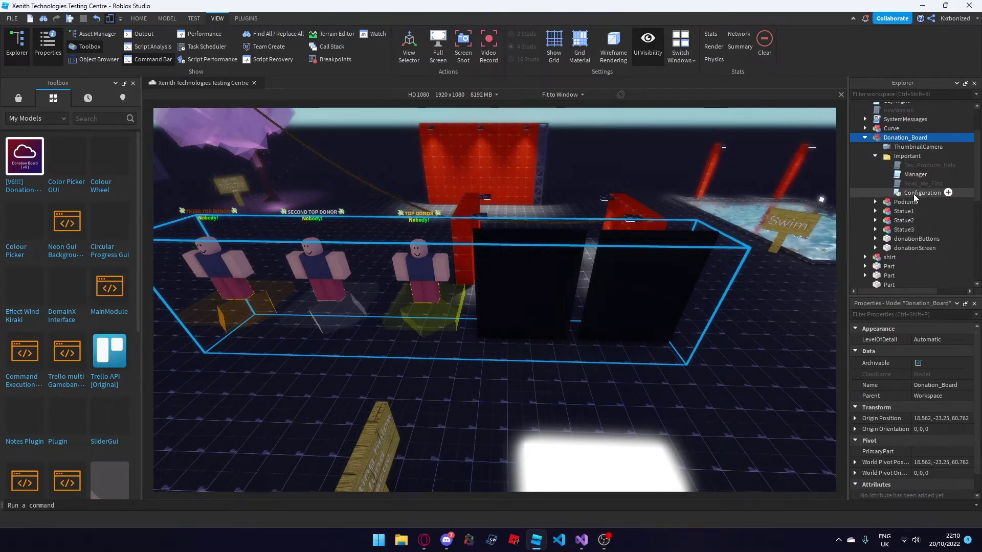
double_click(913, 193)
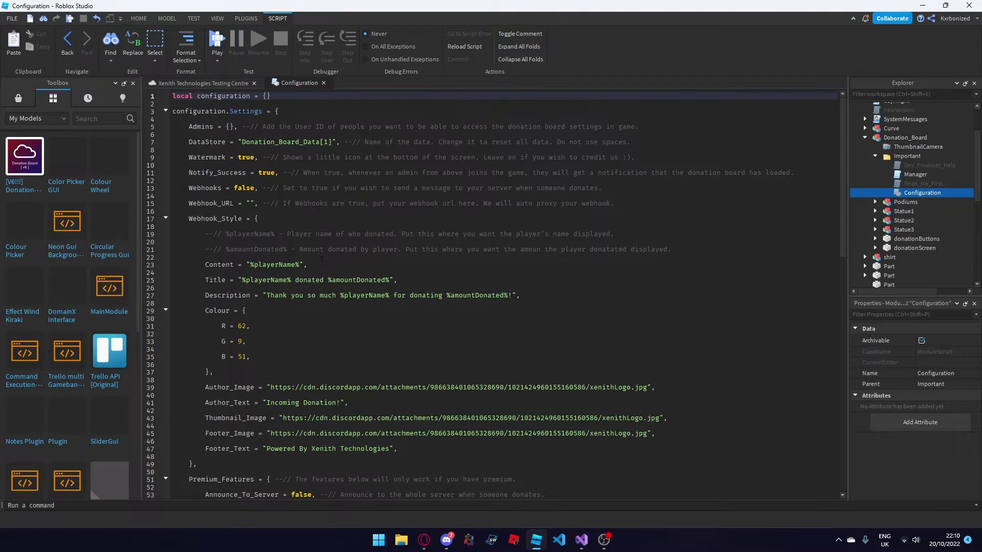
scroll(322, 261, "down", 14)
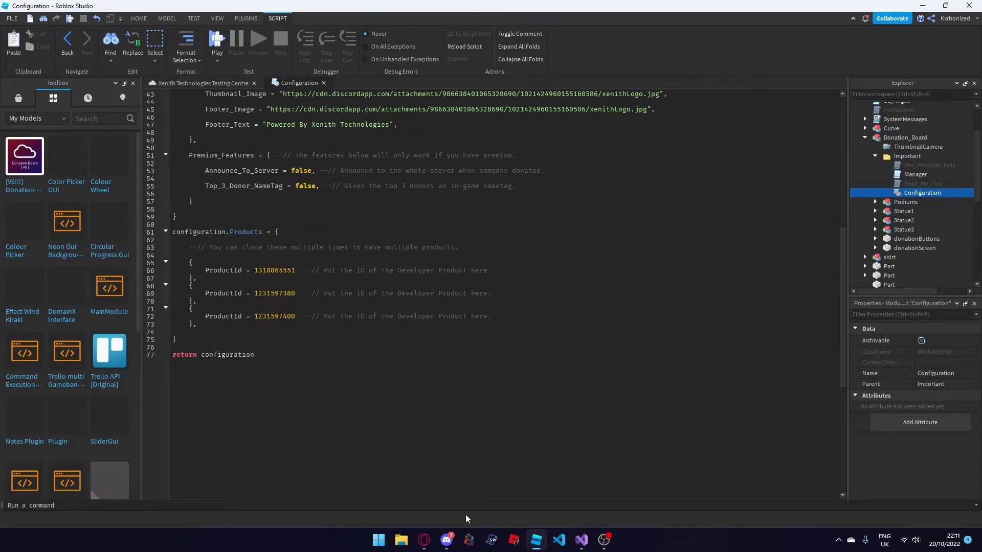
- Switch to the browser and show the experiences created by the Xenith Technologies group
left_click(423, 540)
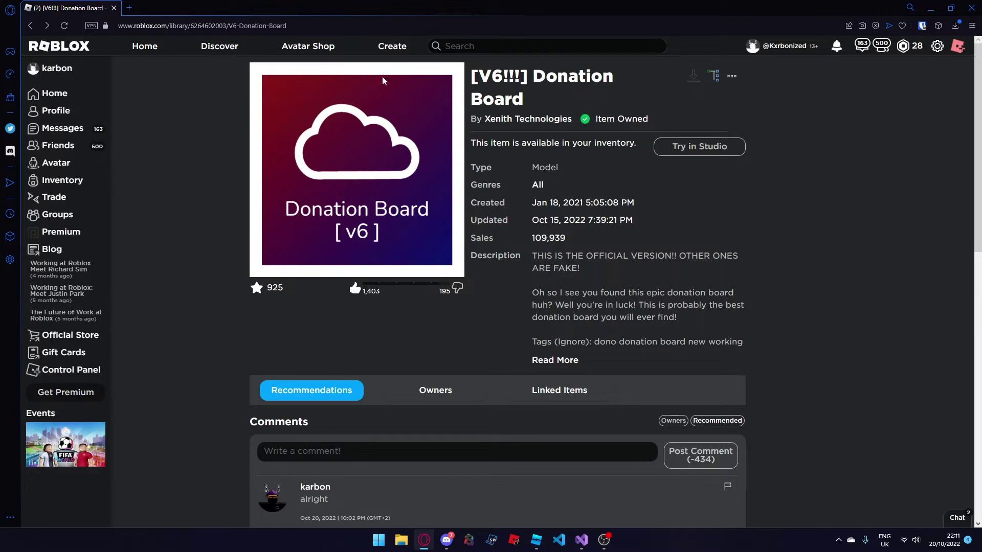
left_click(390, 51)
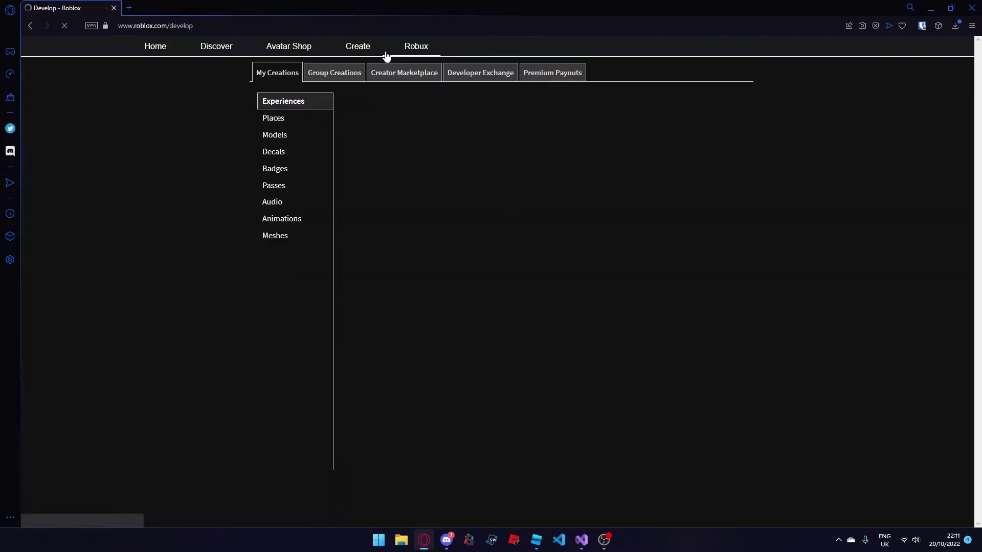
left_click(343, 81)
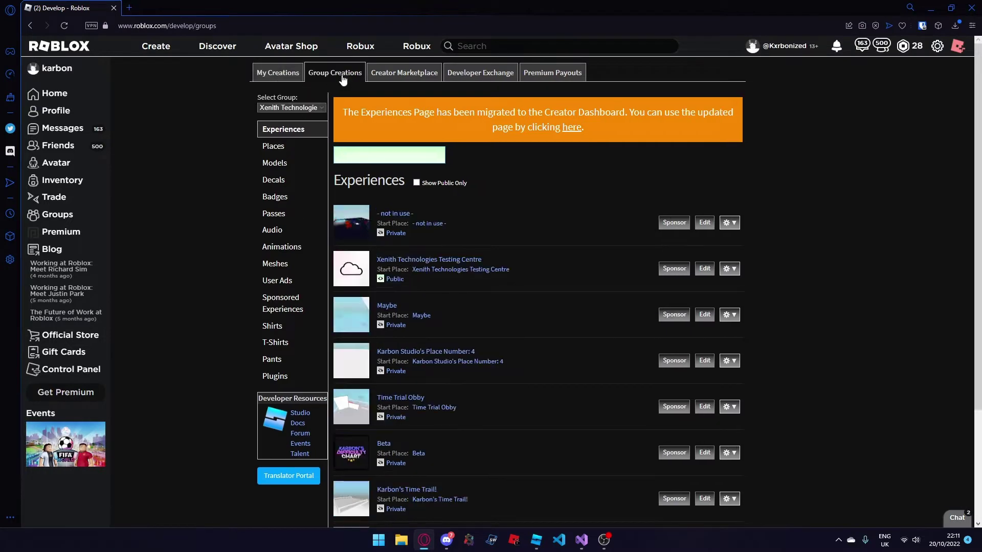
left_click(298, 108)
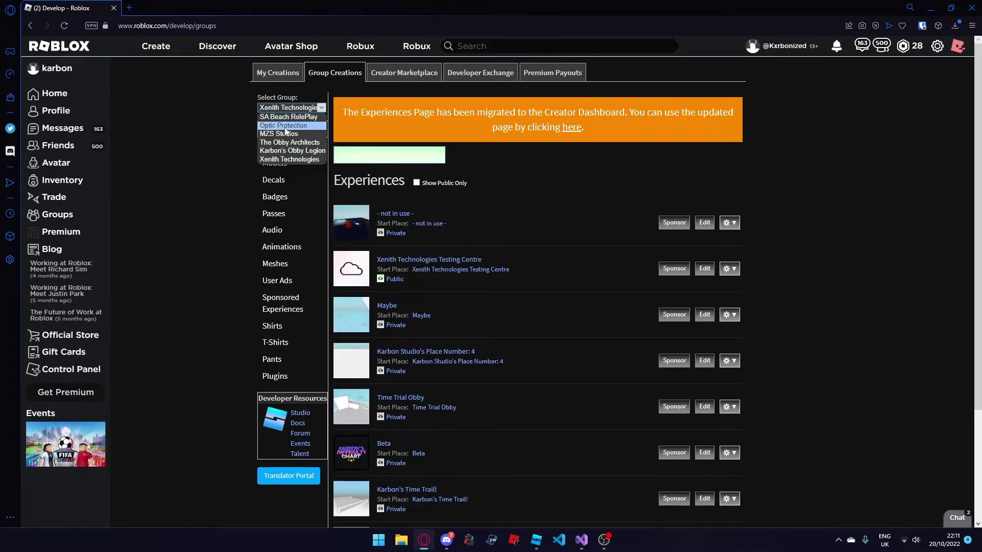
left_click(289, 160)
- Open the Developer Products settings for the Xenith Technologies Testing Centre experience
scroll(444, 353, "down", 1)
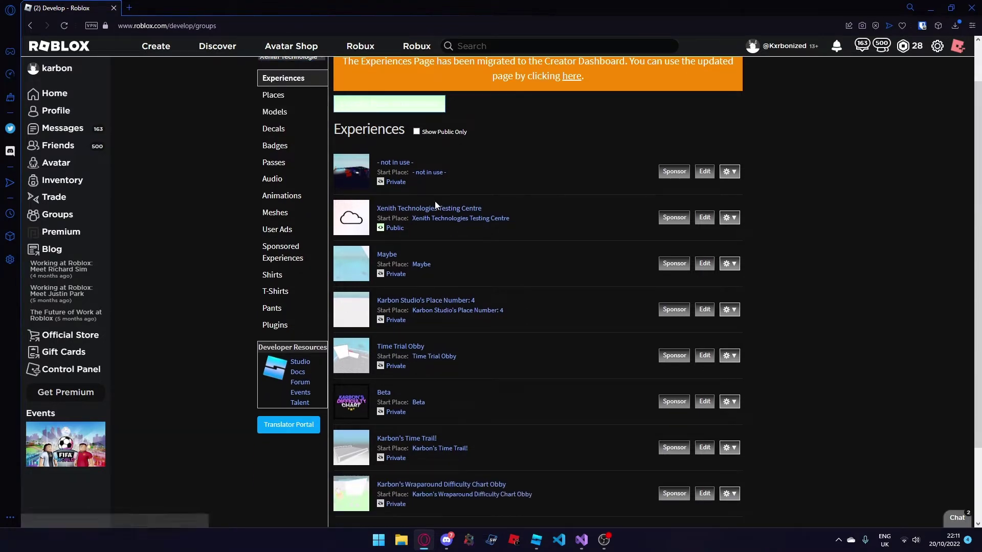
left_click(731, 219)
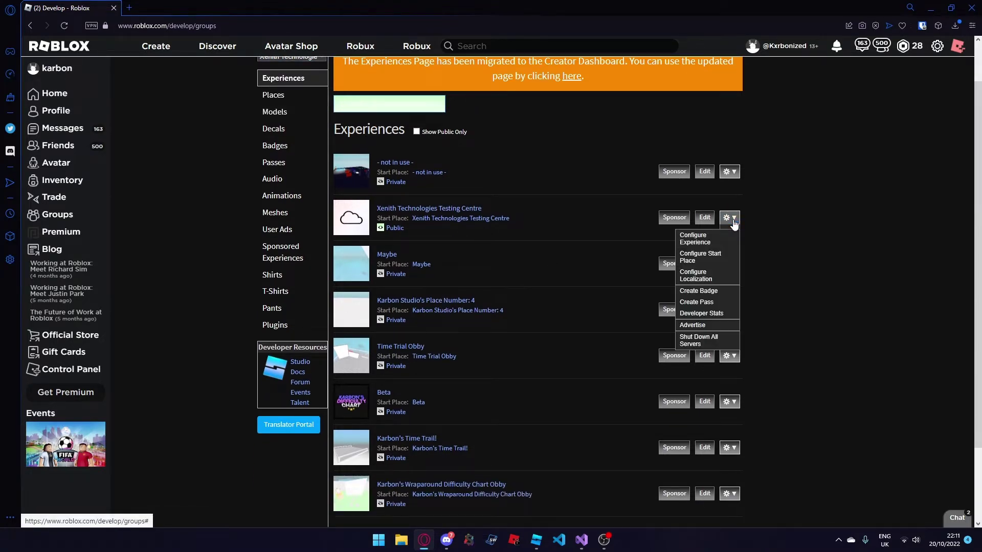
left_click(704, 240)
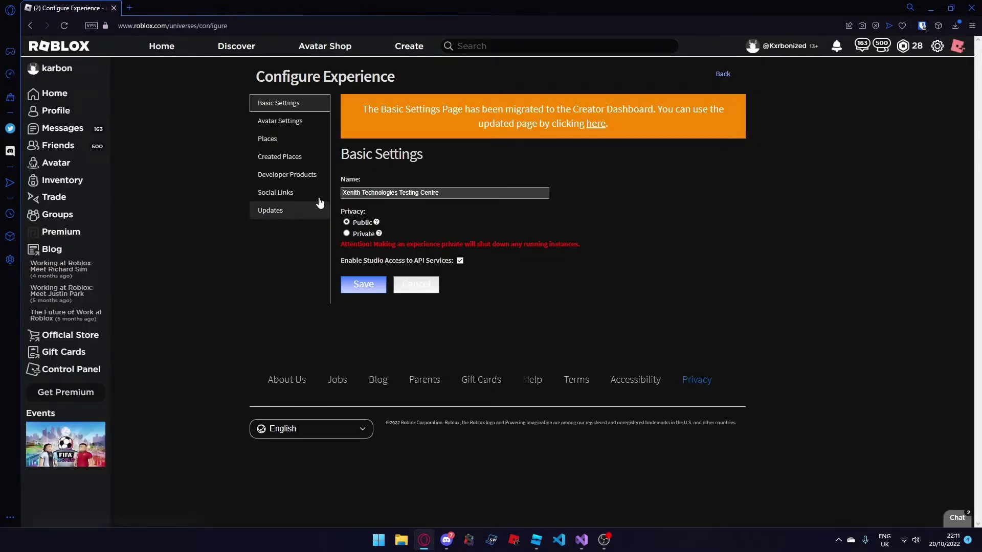
left_click(287, 175)
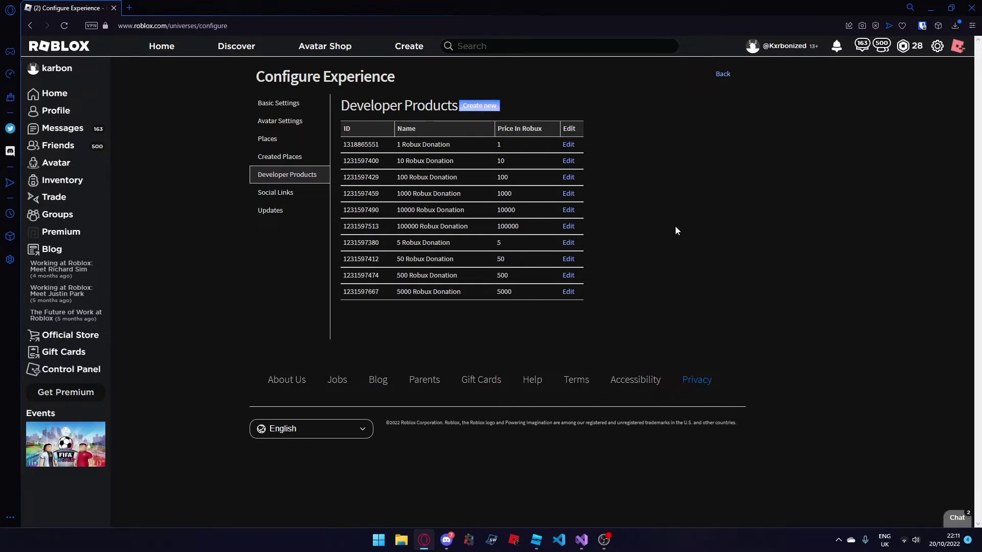
- Create a developer product named 10000000 with the description "Haha test" and a price of 1000000 Robux
left_click(479, 107)
left_click(398, 134)
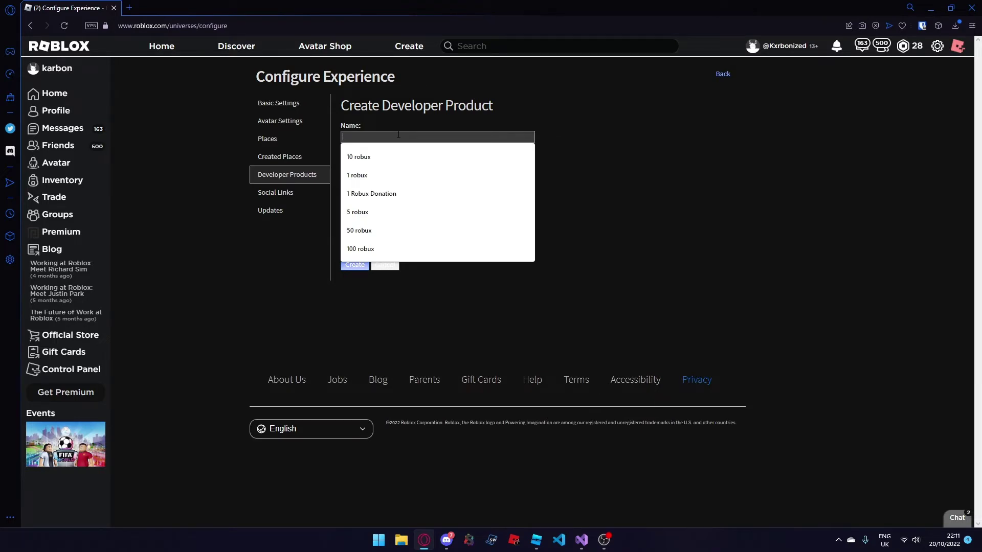
type("100000000")
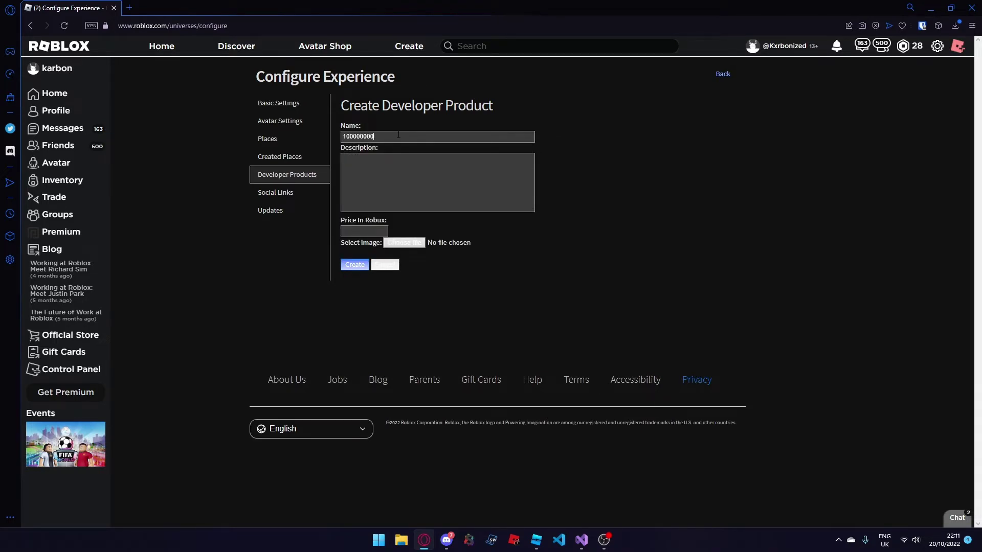
left_click(371, 162)
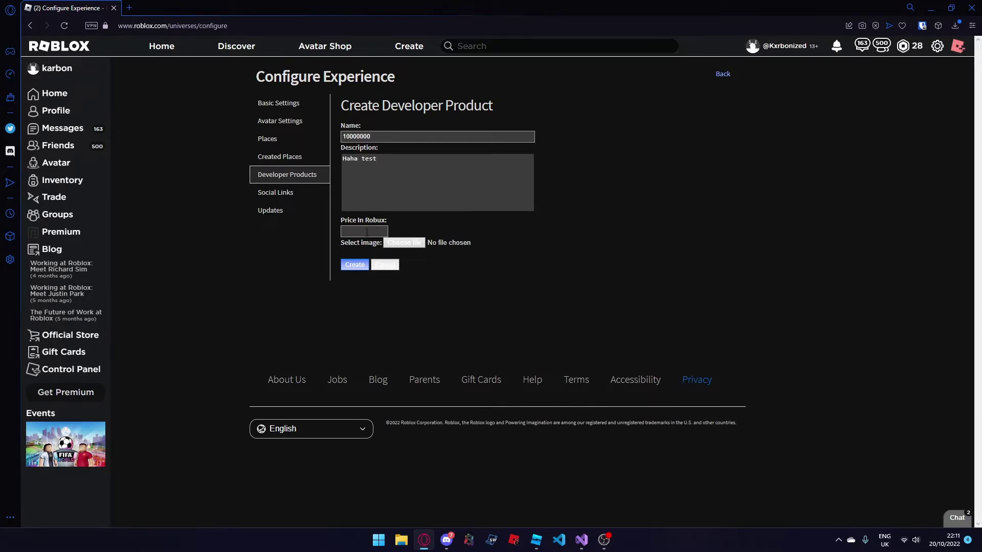
left_click(366, 232)
type("1000000")
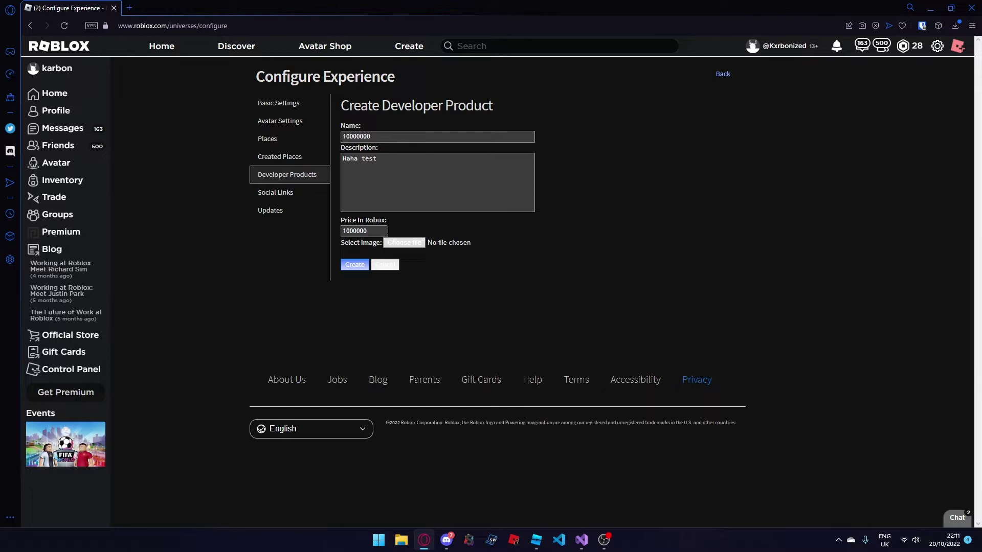
left_click(354, 265)
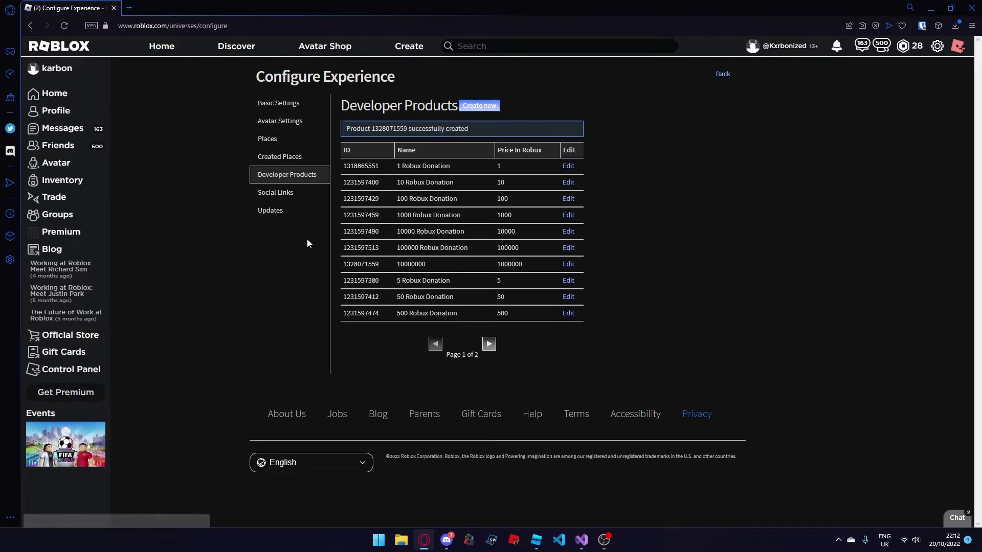
- Copy the ID of the new 10000000 developer product and switch back to the Configuration script in Roblox Studio
double_click(389, 128)
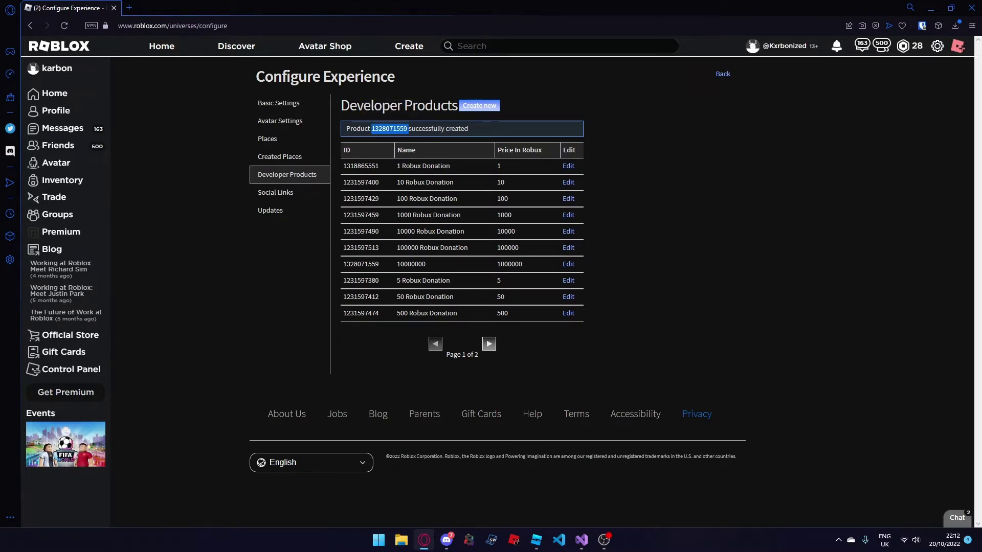
double_click(361, 264)
key("ctrl+c")
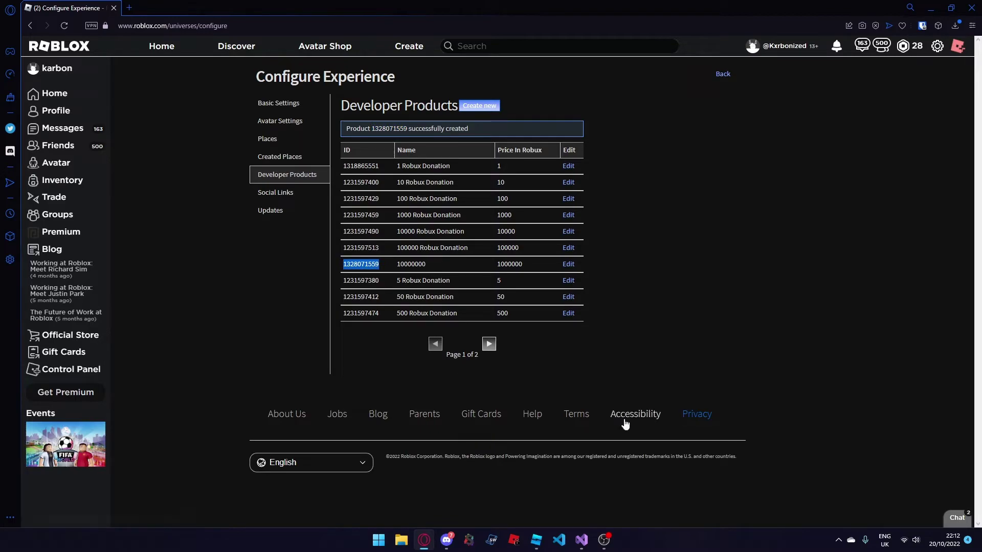
left_click(535, 542)
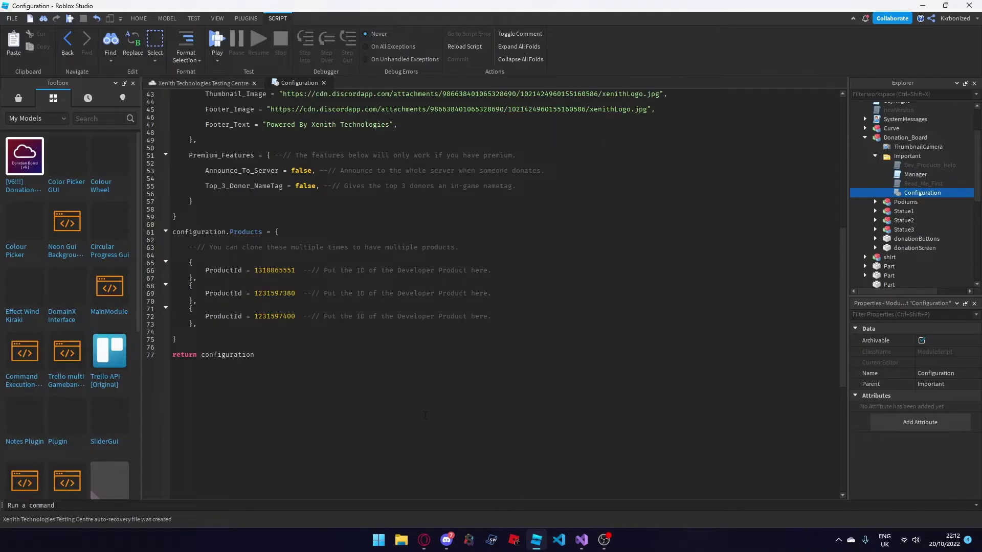
double_click(264, 318)
key("ctrl+v")
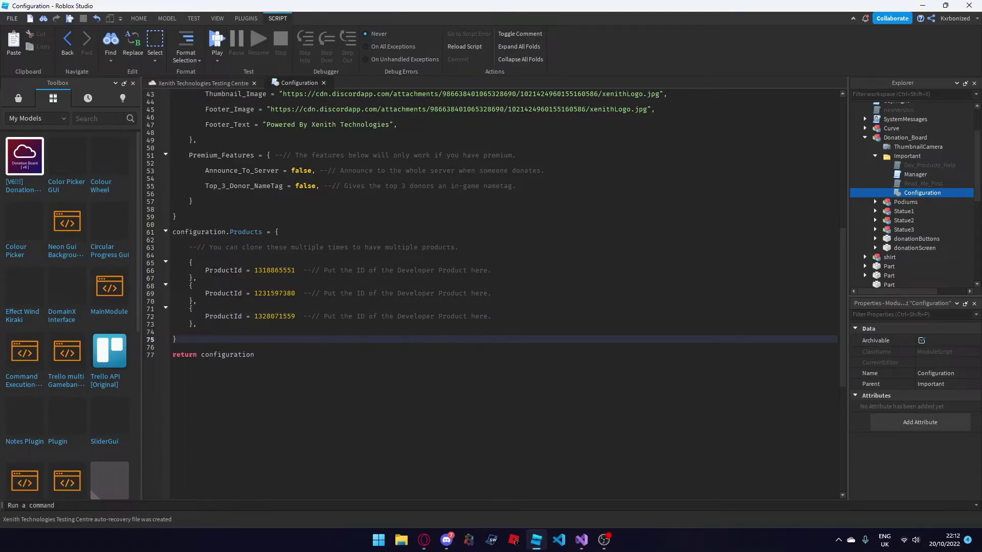
left_click_drag(202, 279, 190, 264)
key("ctrl+c")
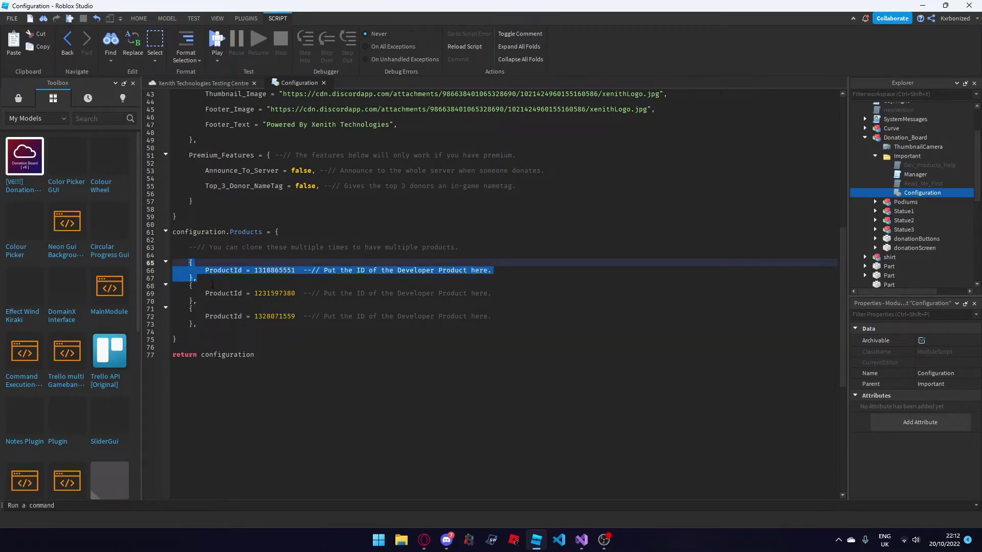
left_click(216, 280)
key("ctrl+v")
key("ctrl+v")
key("ctrl+v")
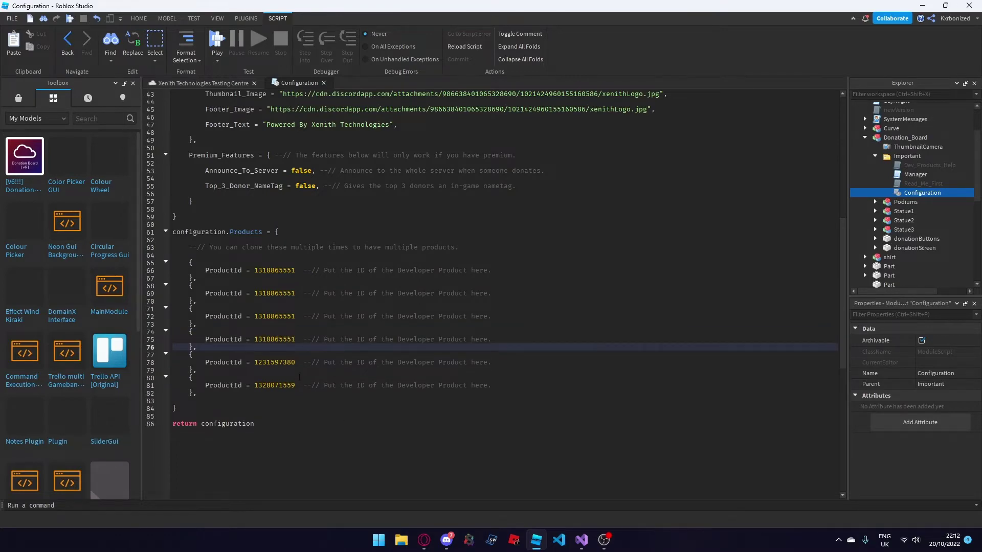
left_click(423, 540)
double_click(360, 166)
key("ctrl+c")
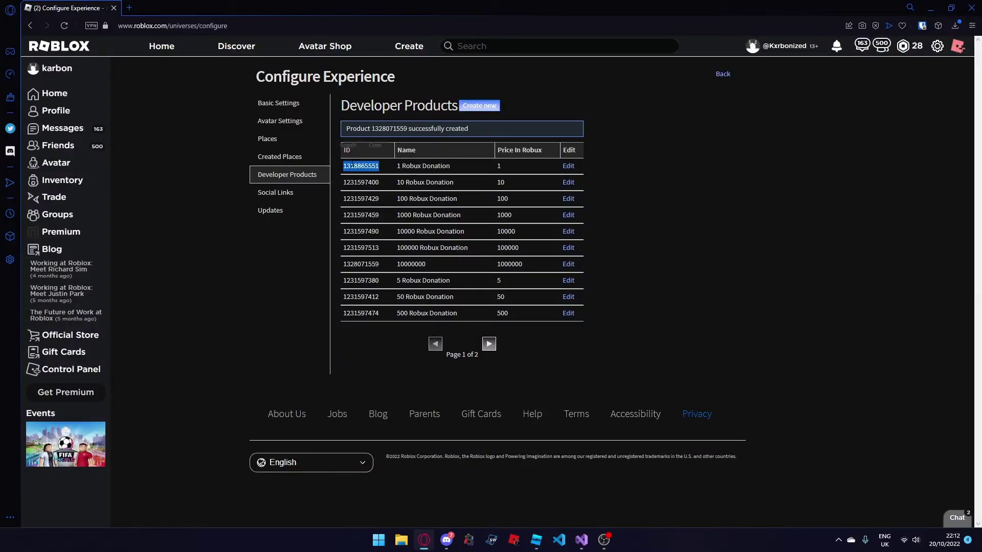
key("alt+Tab")
left_click(269, 277)
double_click(266, 269)
key("ctrl+v")
key("alt+Tab")
double_click(360, 182)
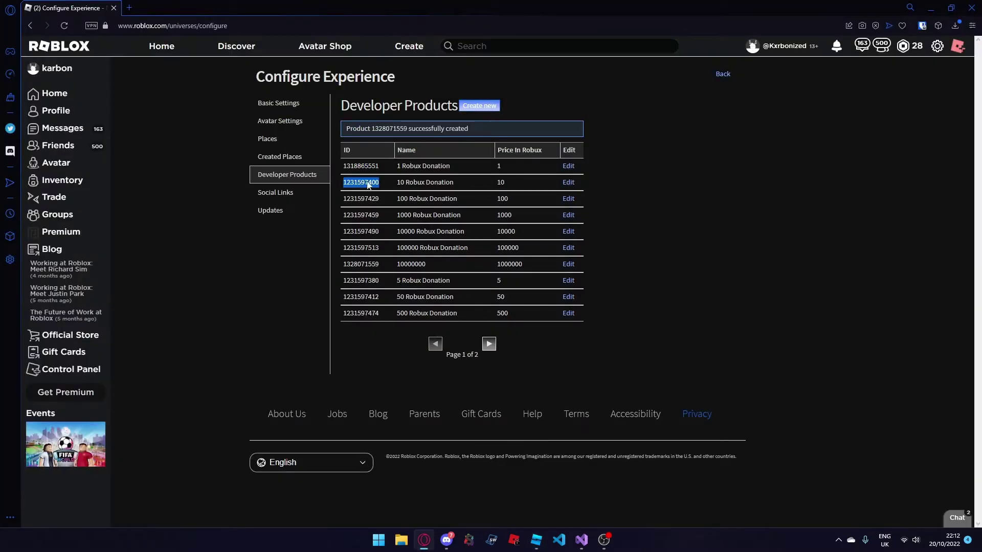
key("ctrl+c")
key("alt+Tab")
double_click(280, 293)
key("ctrl+v")
key("alt+Tab")
double_click(365, 200)
key("ctrl+c")
key("alt+Tab")
double_click(269, 317)
key("ctrl+v")
key("alt+Tab")
double_click(360, 313)
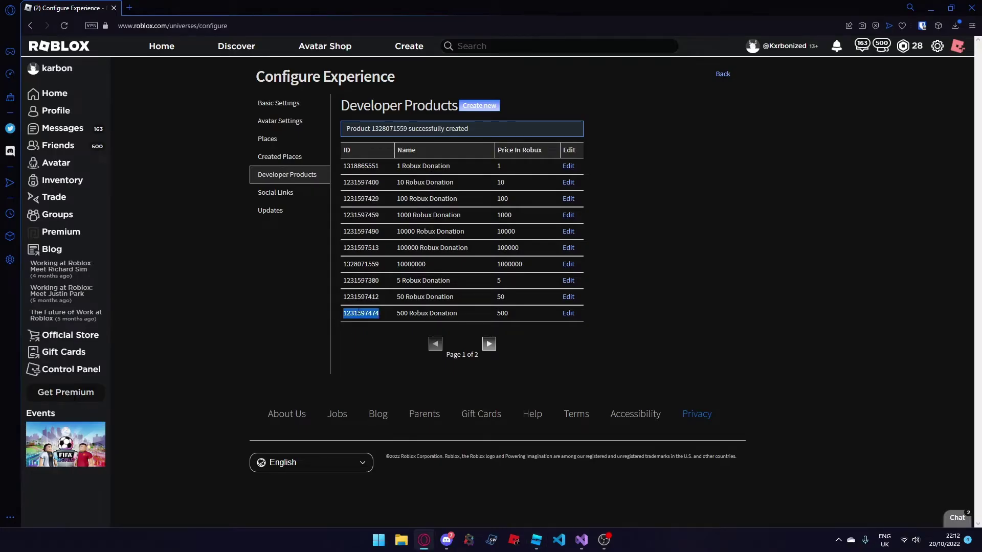
key("ctrl+c")
key("alt+Tab")
left_click(276, 340)
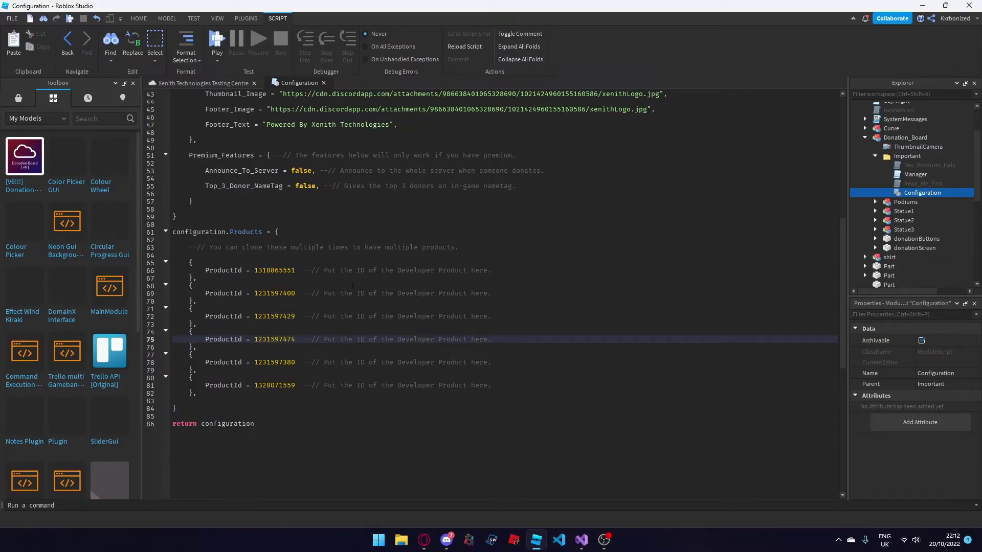
- Close the Configuration script and publish the experience with its donation board to Roblox
scroll(329, 94, "up", 13)
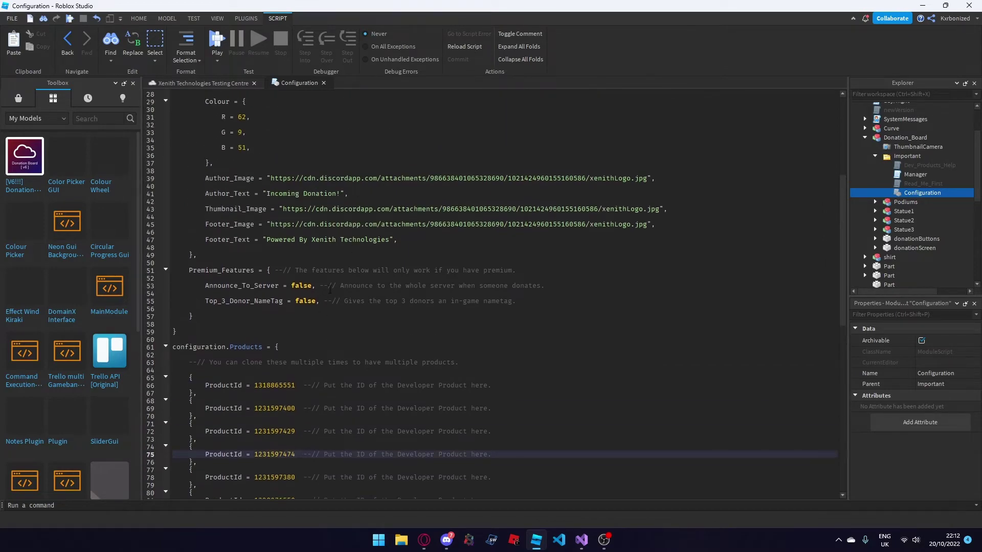
left_click(324, 83)
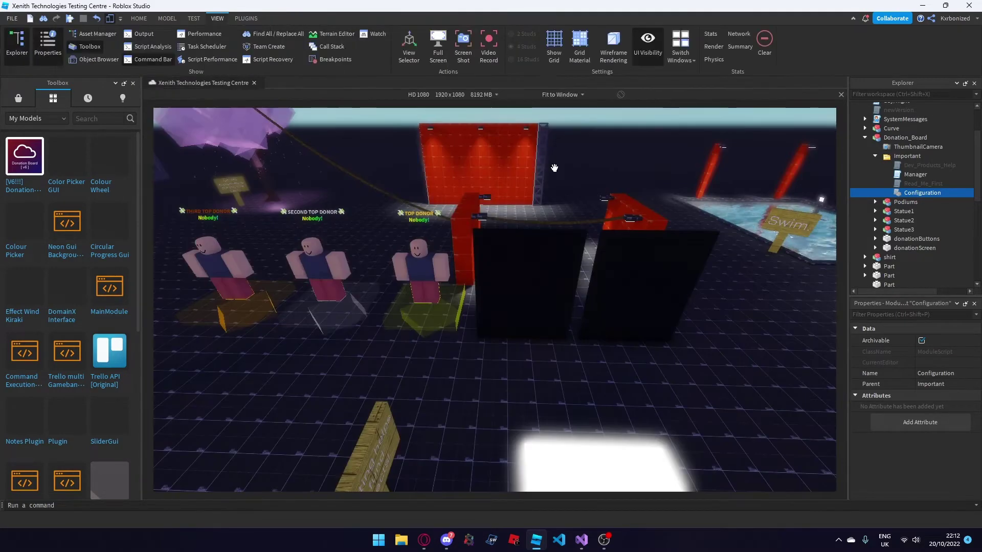
right_click_drag(582, 148, 582, 148)
key("s")
key("d")
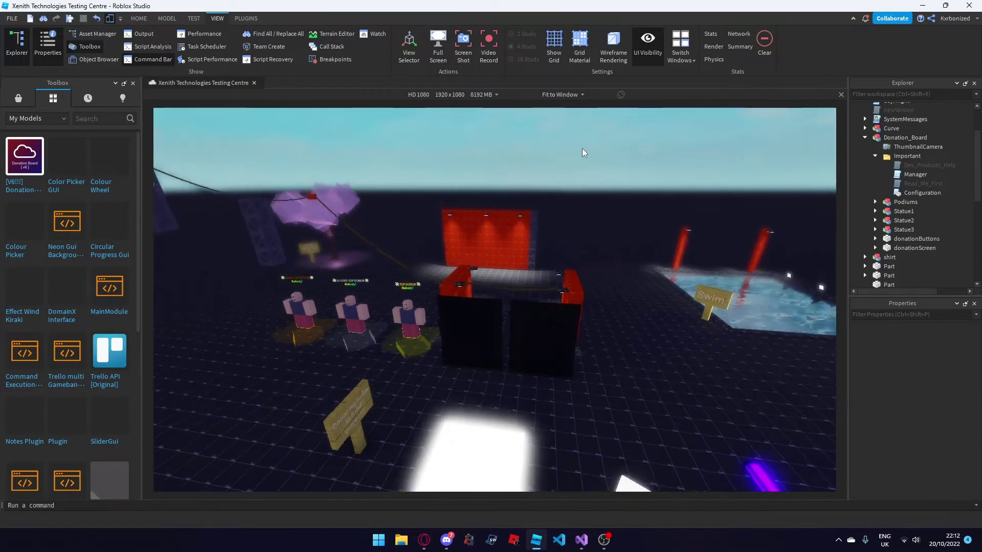
key("w")
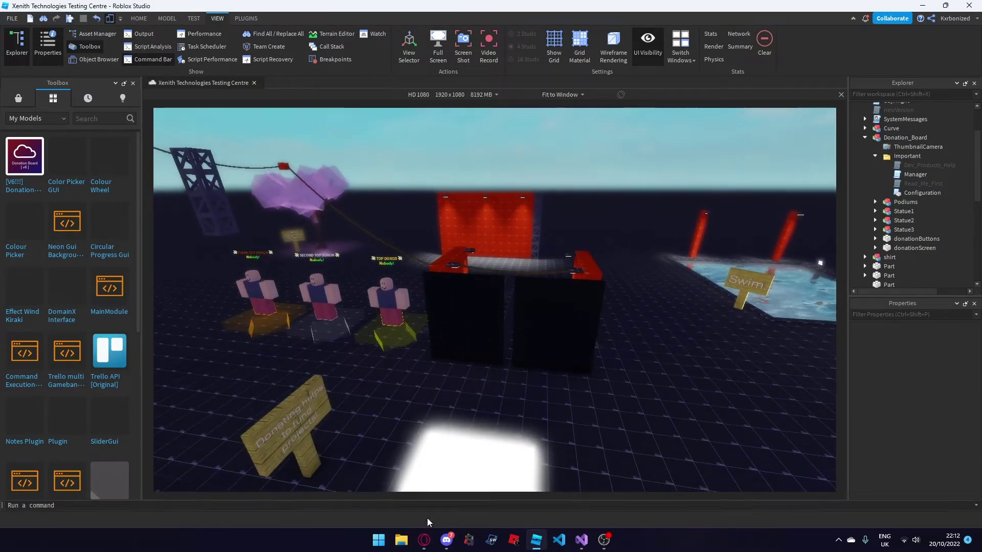
left_click(11, 19)
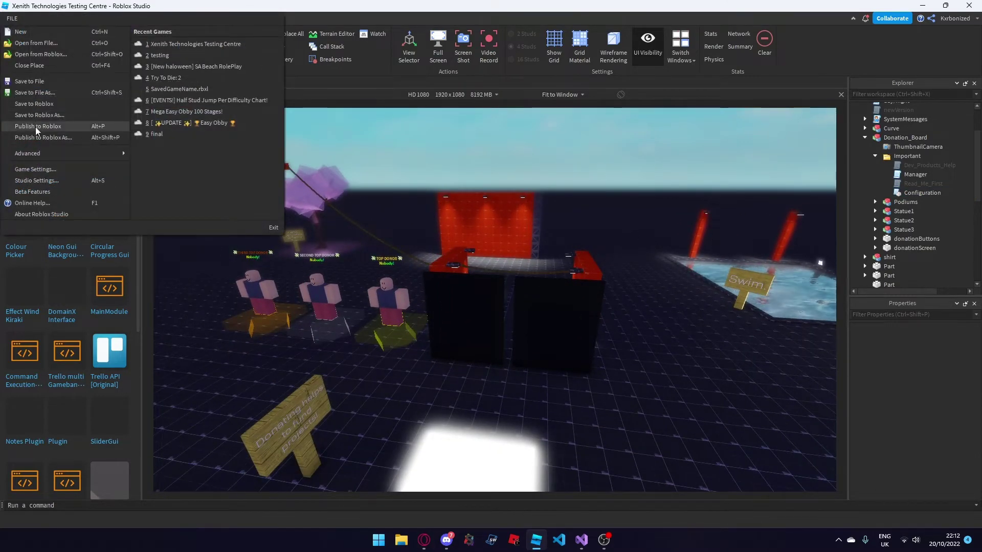
left_click(37, 128)
- Switch to the browser, go back to the Xenith Technologies Testing Centre page and launch the experience
left_click(424, 540)
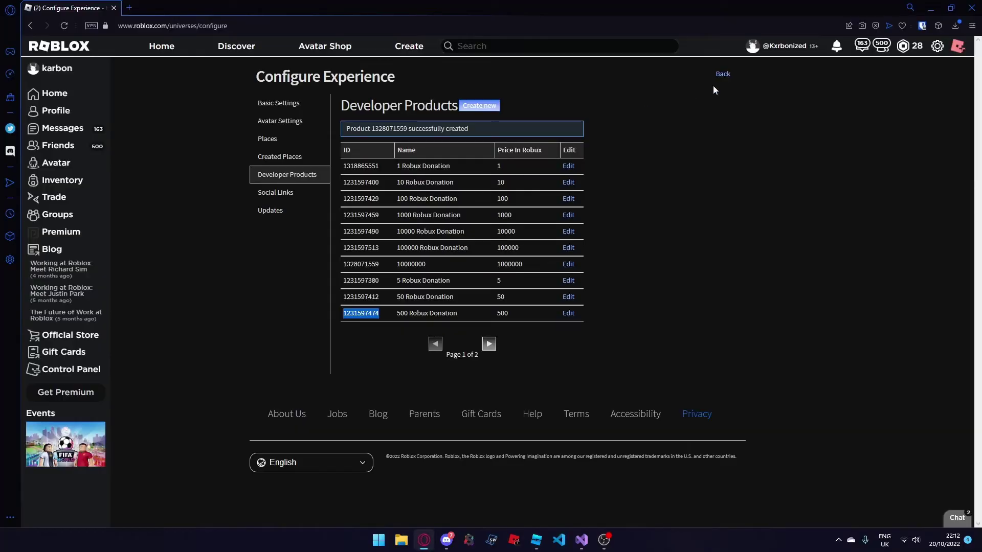
left_click(722, 74)
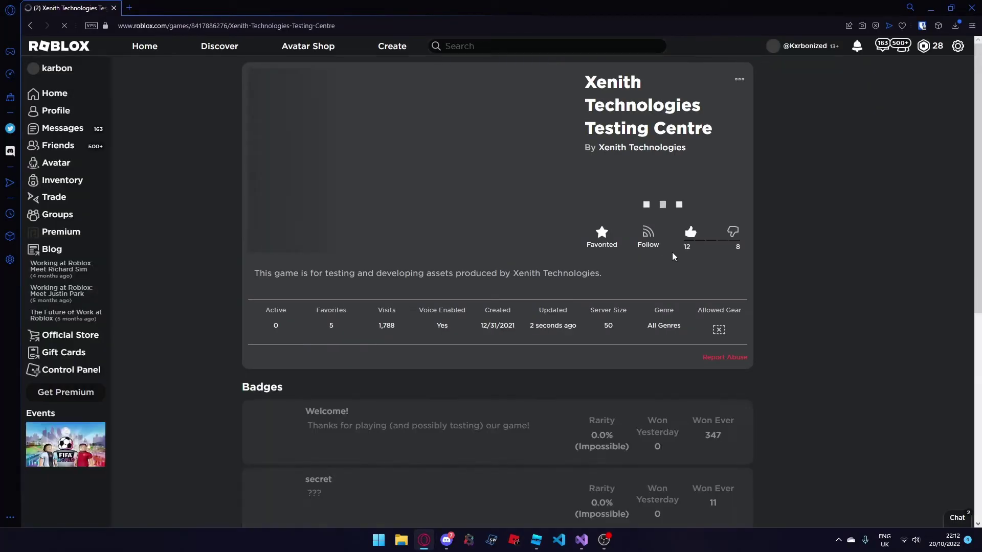
left_click(654, 210)
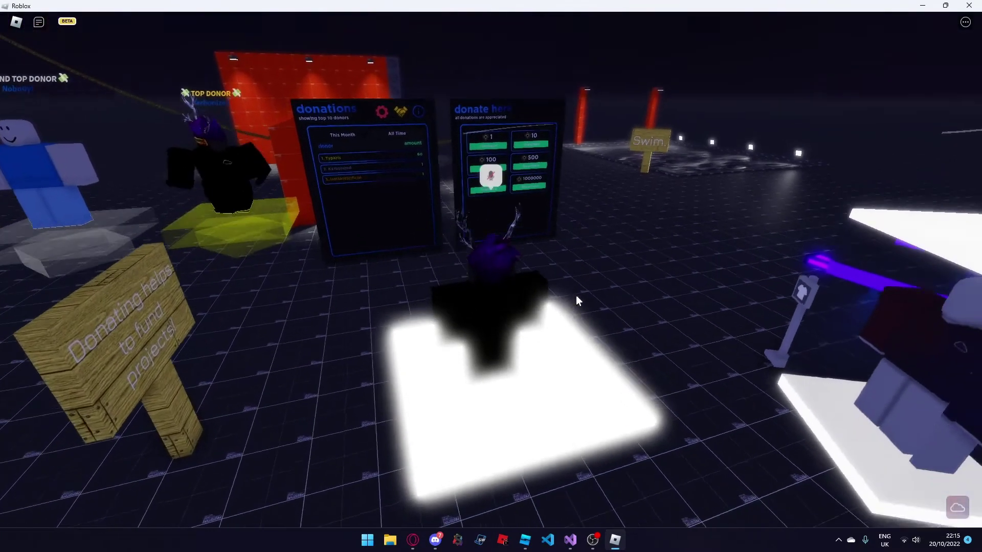
- Walk the avatar up to the donation boards in the game and show this month's donors on the leaderboard
key("w")
key("a")
key("d")
key("w")
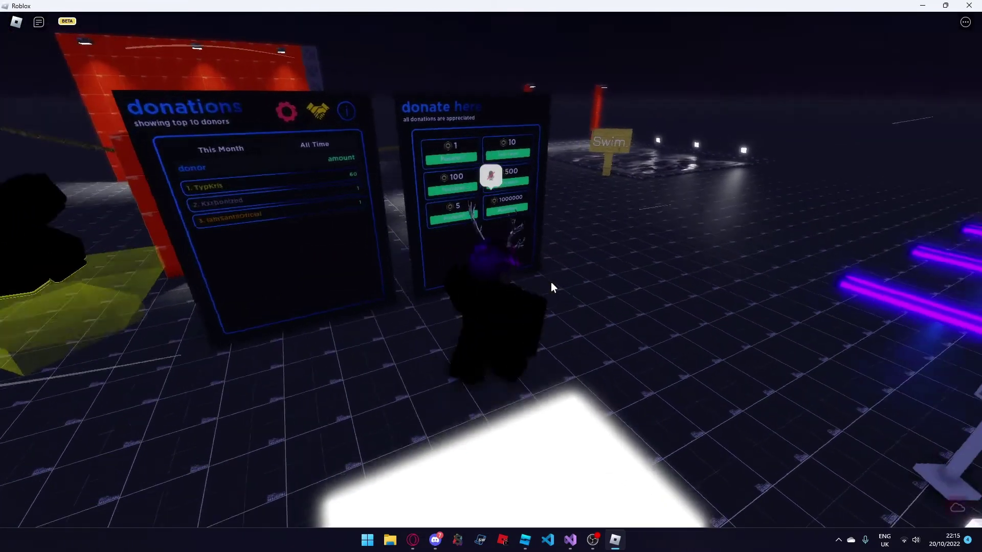
key("w")
key("s")
key("s")
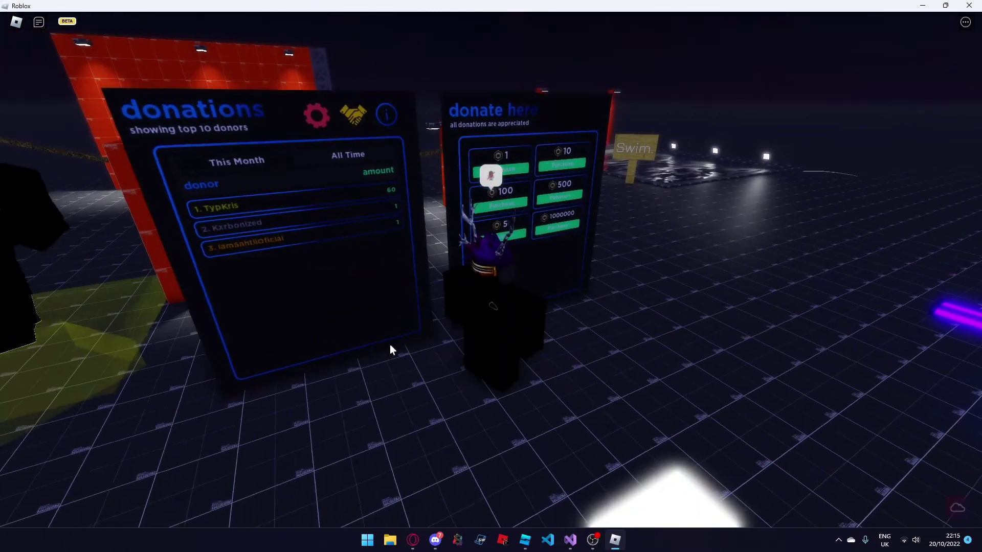
right_click_drag(390, 346, 376, 92)
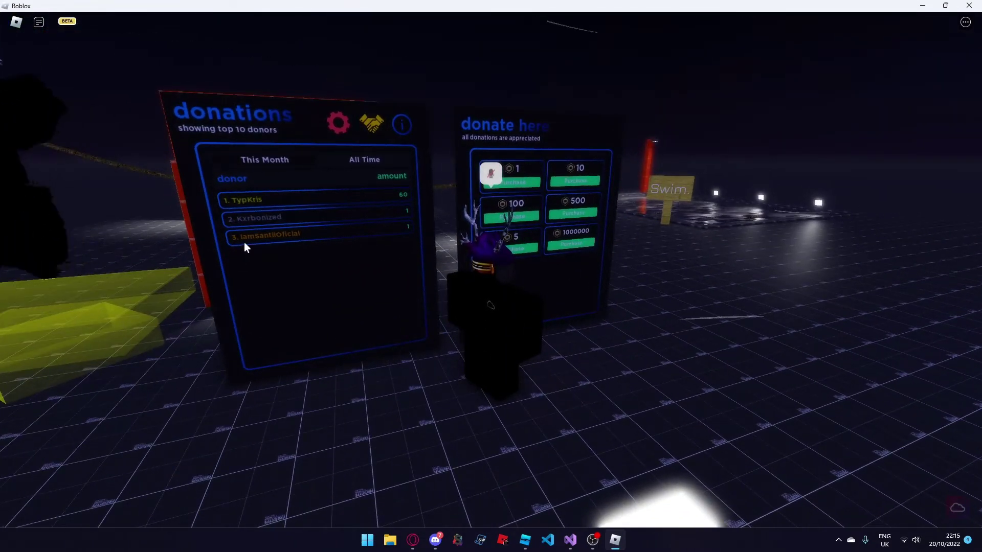
right_click_drag(326, 358, 327, 358)
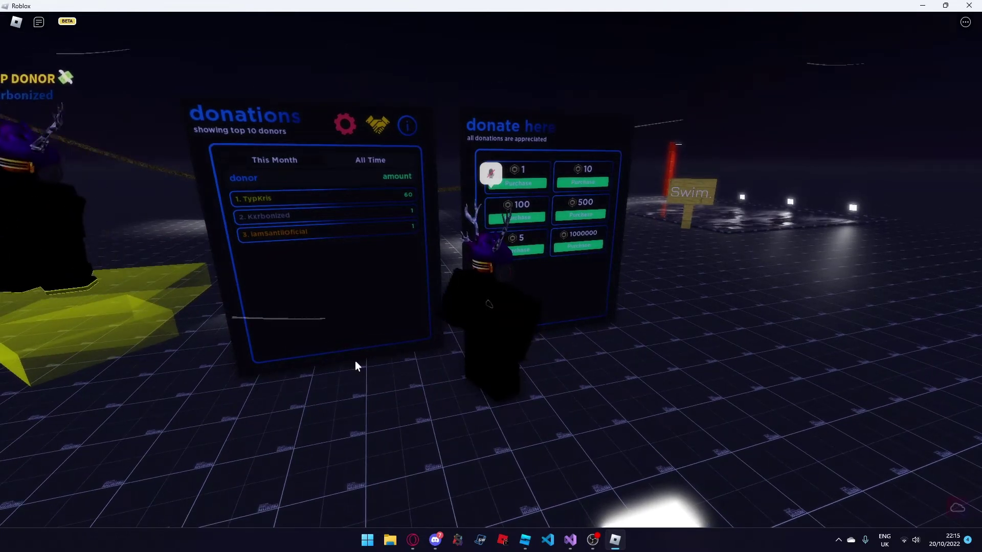
left_click(272, 159)
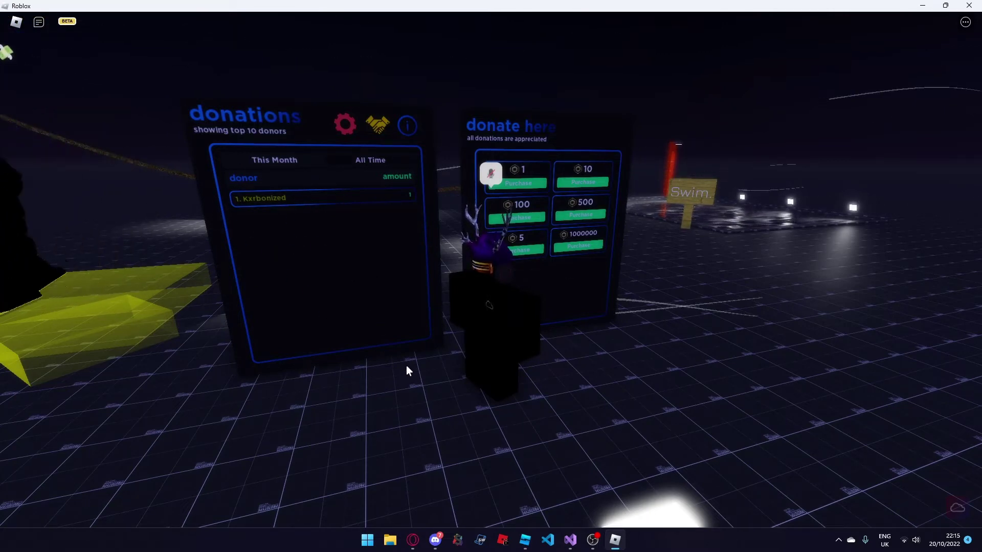
- Buy the 1 Robux Donation from the "donate here" board and dismiss the purchase dialog
right_click_drag(406, 366, 406, 365)
right_click_drag(605, 325, 606, 325)
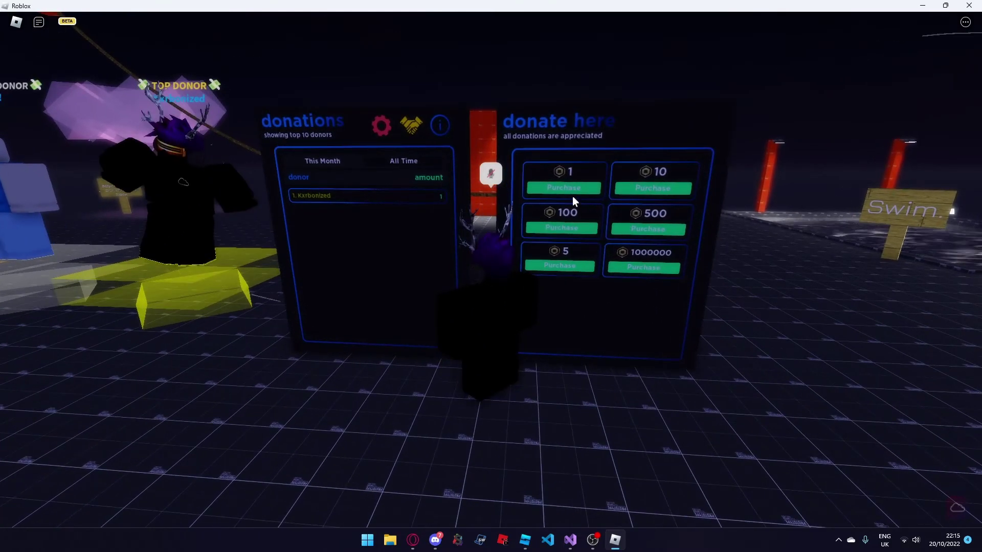
left_click(581, 189)
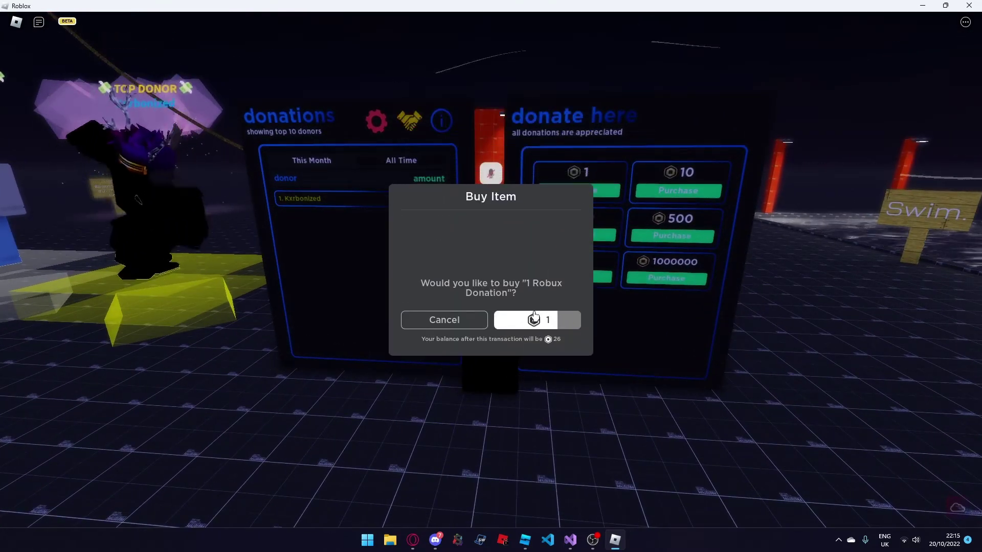
left_click(544, 324)
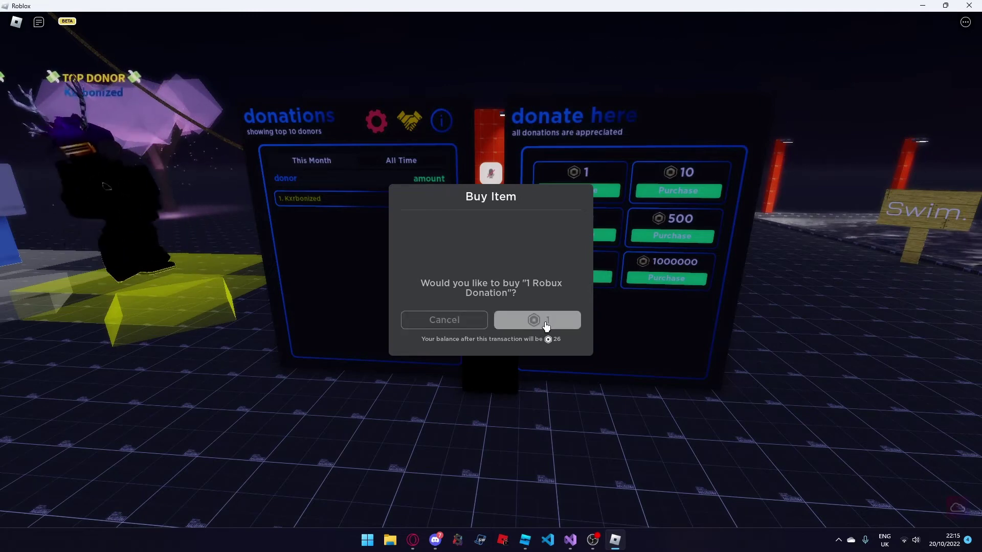
left_click(506, 306)
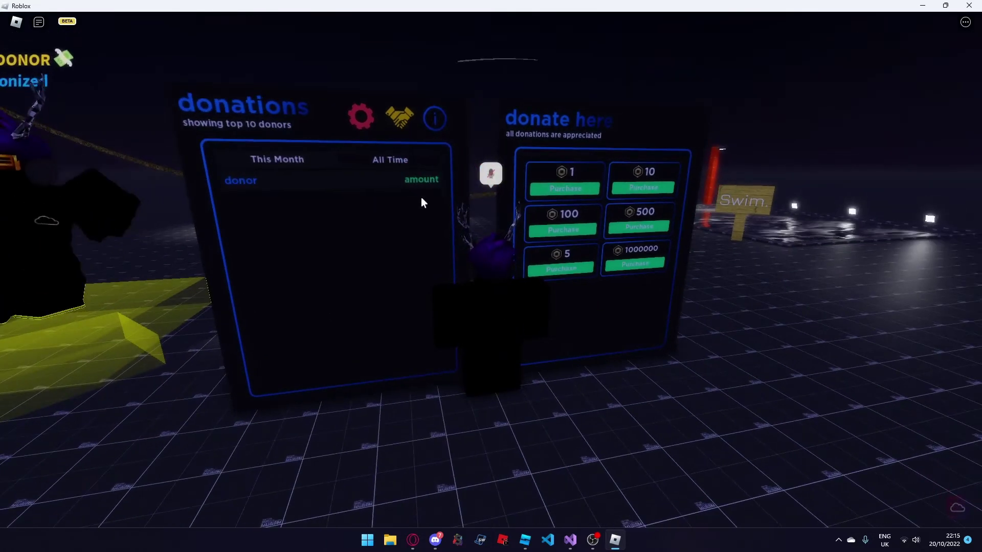
- Check the donations leaderboard for the new donation in both the This Month and All Time lists
key("s")
key("d")
key("w")
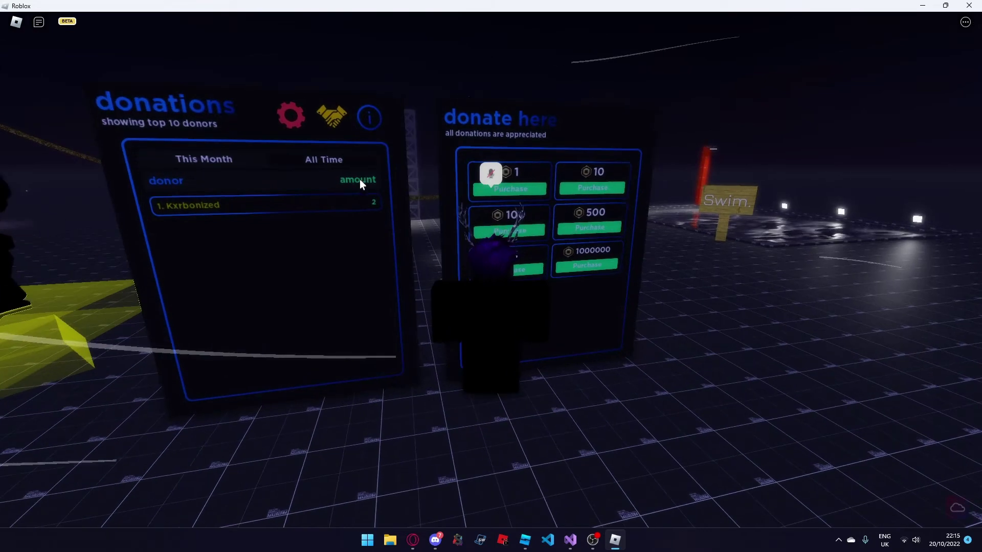
left_click(221, 158)
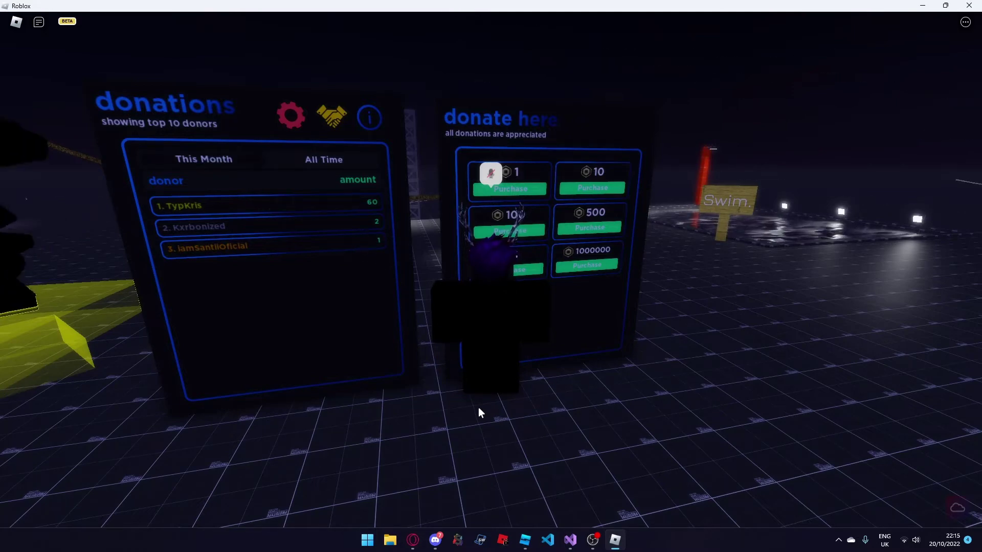
- Walk around in front of the boards and examine the top, second and third donor statues
right_click_drag(478, 407, 468, 407)
key("s")
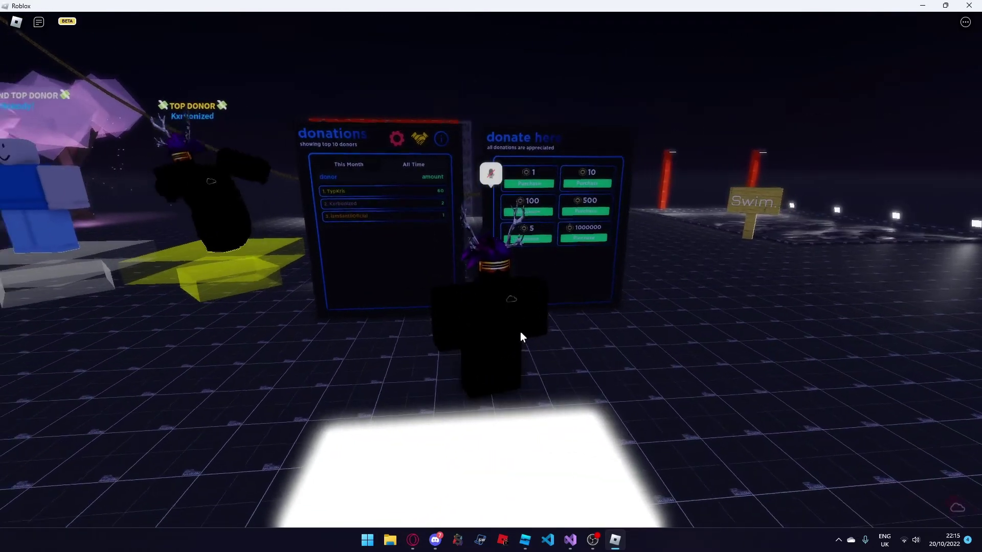
key("w")
key("d")
key("a")
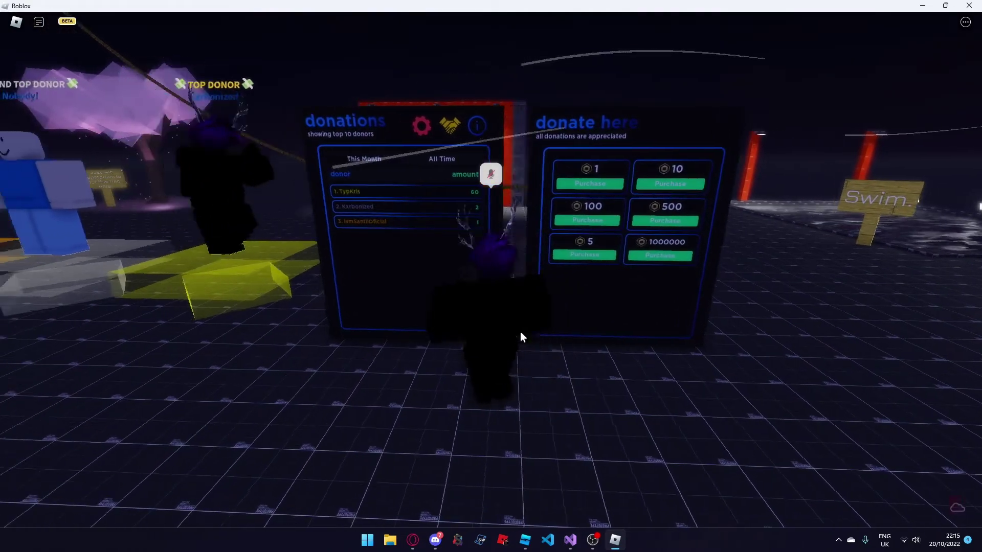
key("a")
key("s")
key("w")
key("a")
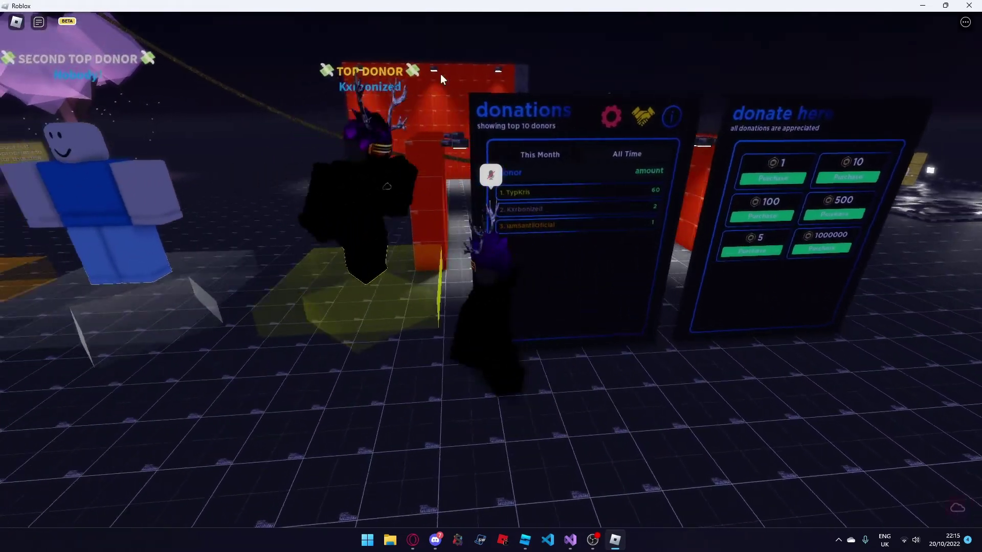
key("s")
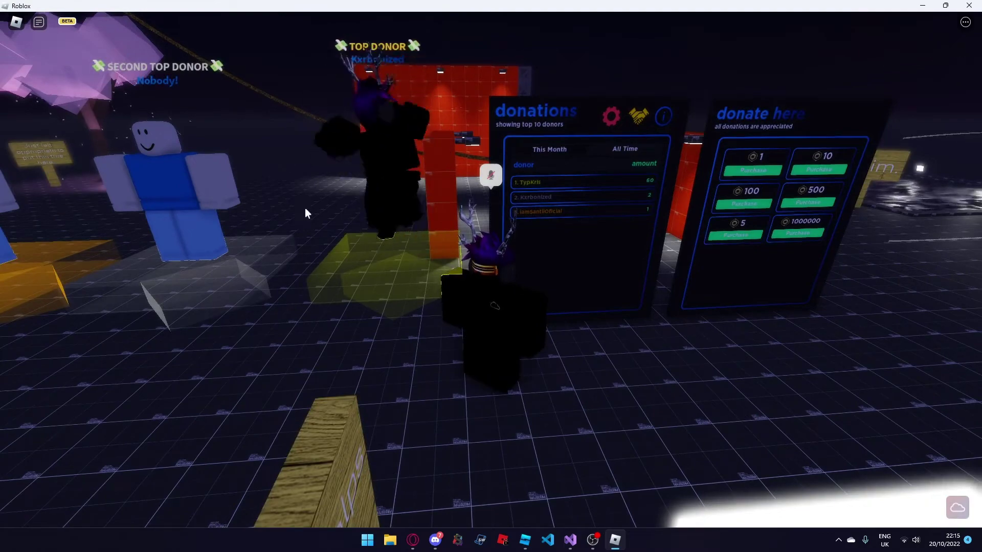
right_click_drag(404, 223, 404, 223)
key("a")
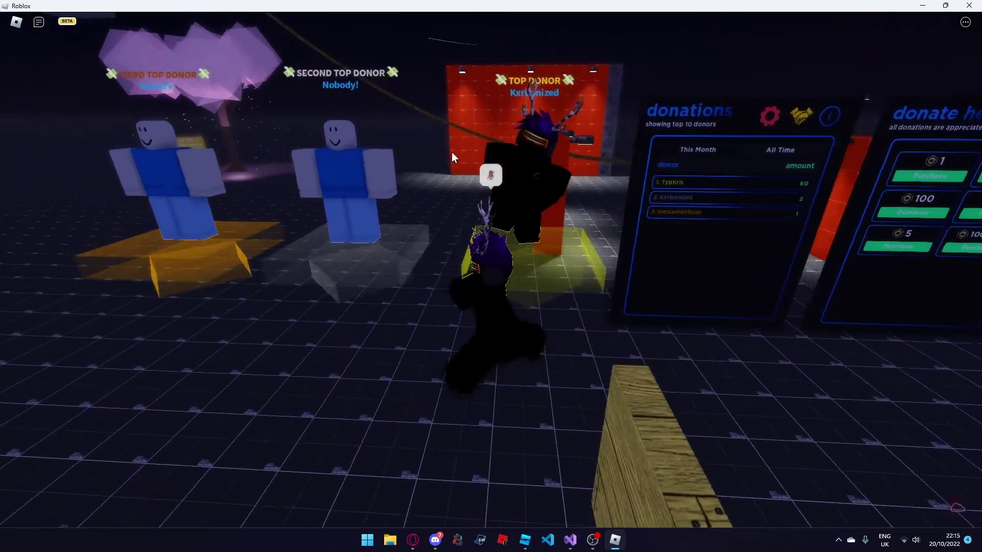
key("d")
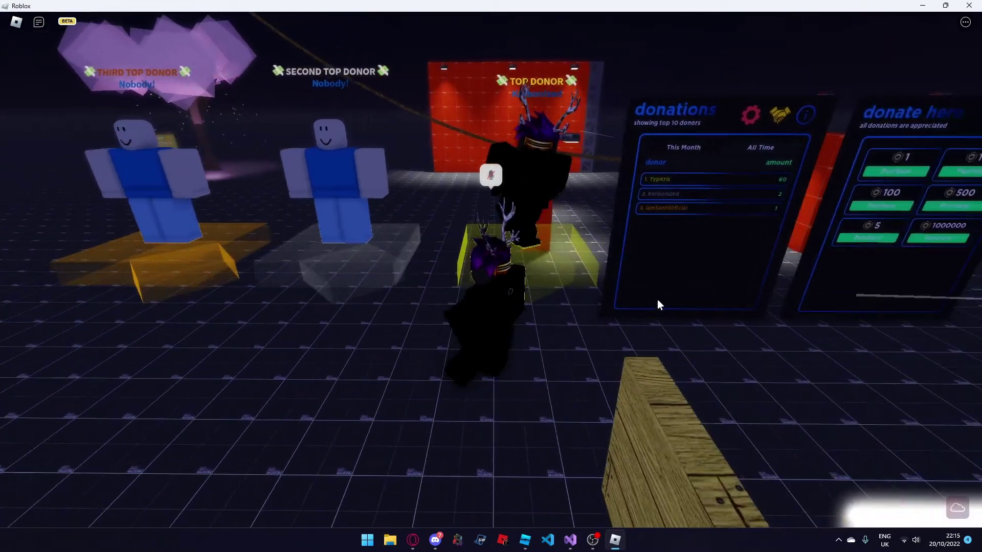
- Return to the donations leaderboard and inspect its all-time donor list up close beside the statues
key("w")
right_click_drag(381, 183, 381, 183)
key("d")
right_click_drag(243, 242, 242, 242)
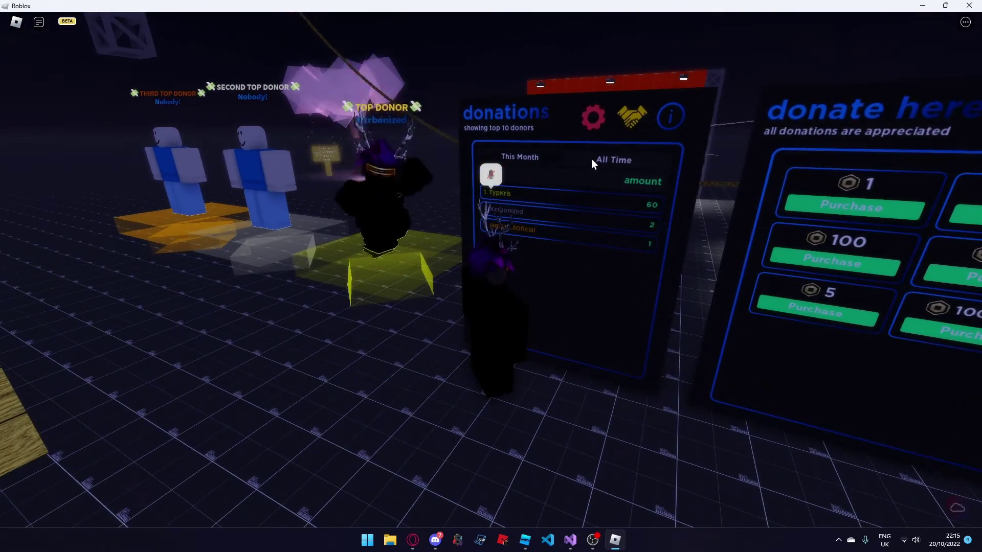
key("a")
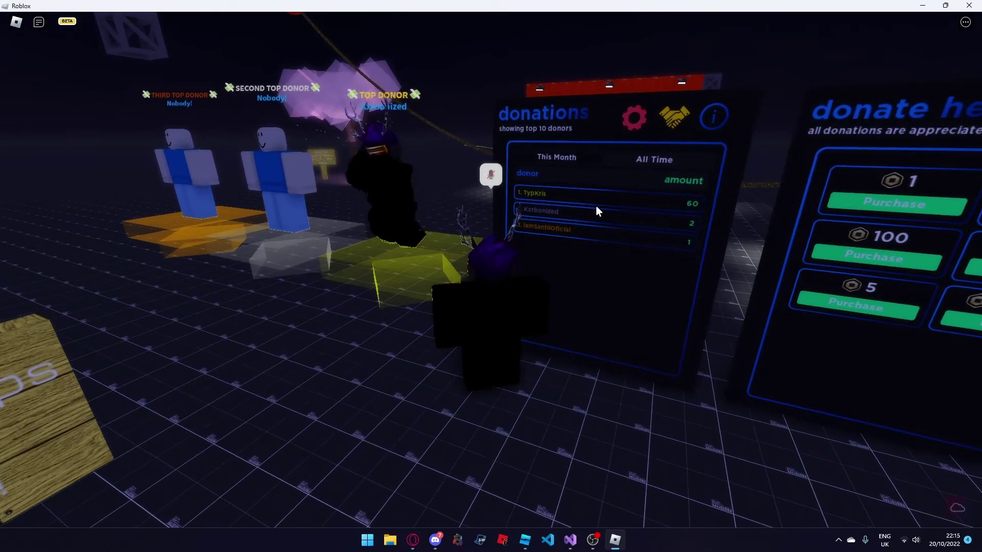
key("w")
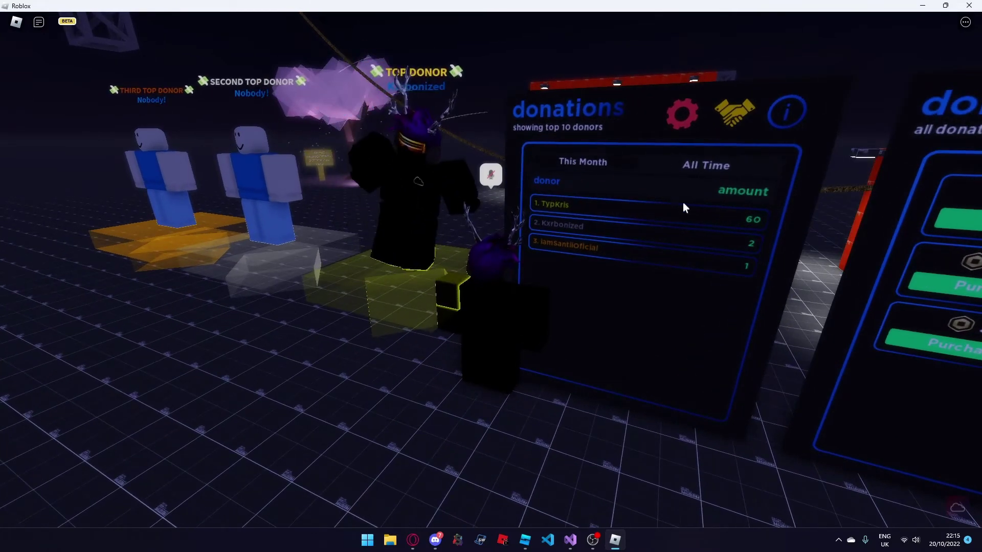
- Show the This Month list on the donations leaderboard and walk over to face both boards
left_click(569, 165)
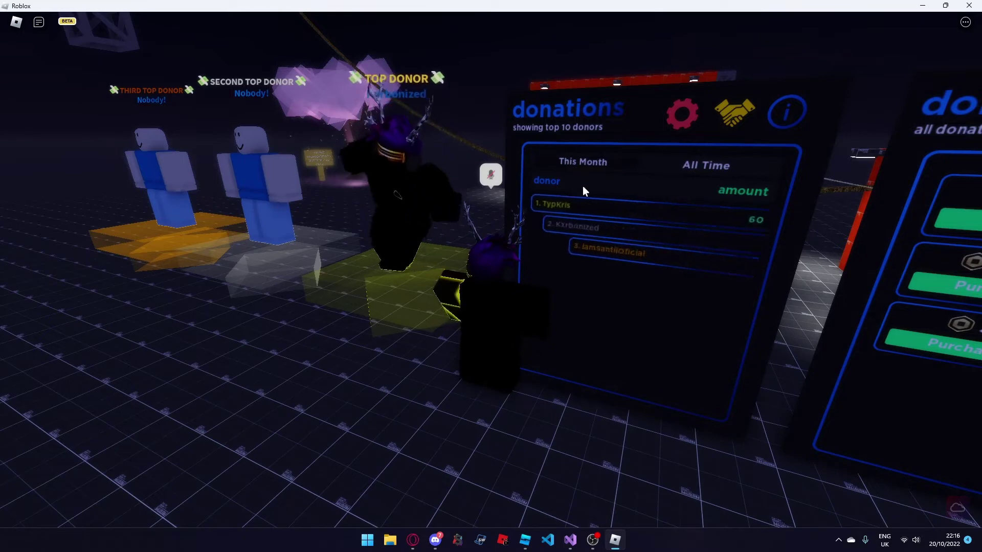
right_click_drag(581, 361, 581, 362)
key("d")
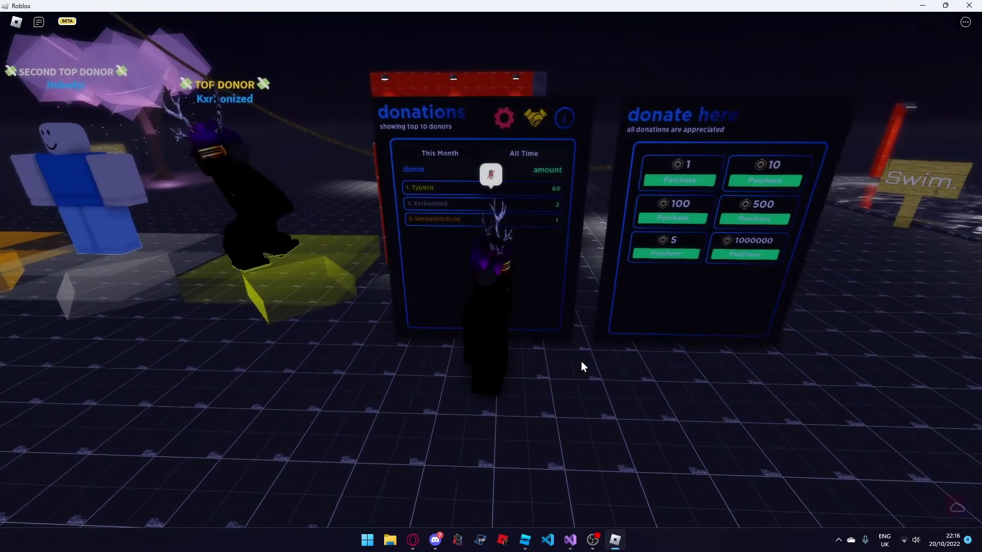
key("w")
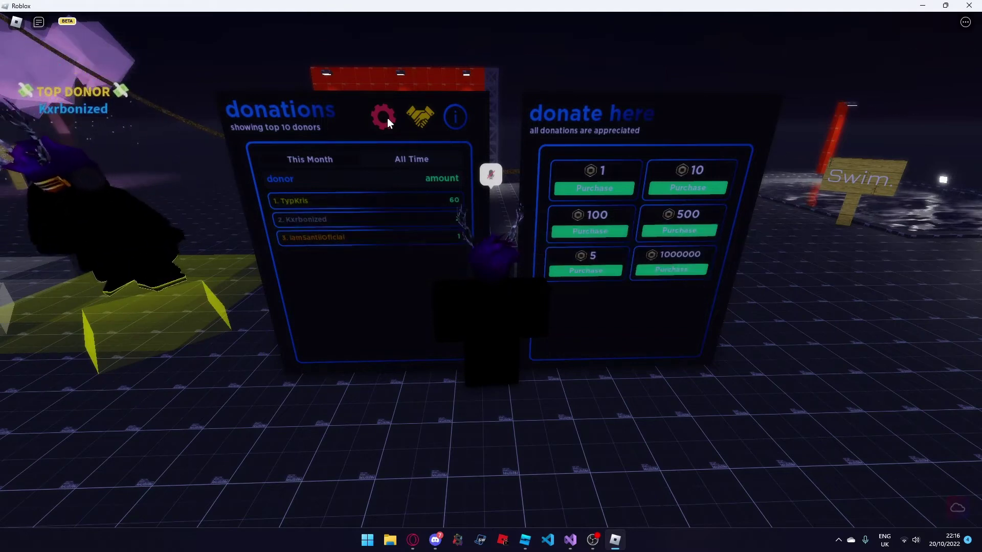
- Open the donations board settings and apply the Sunset theme
left_click(388, 117)
right_click_drag(360, 293, 384, 404)
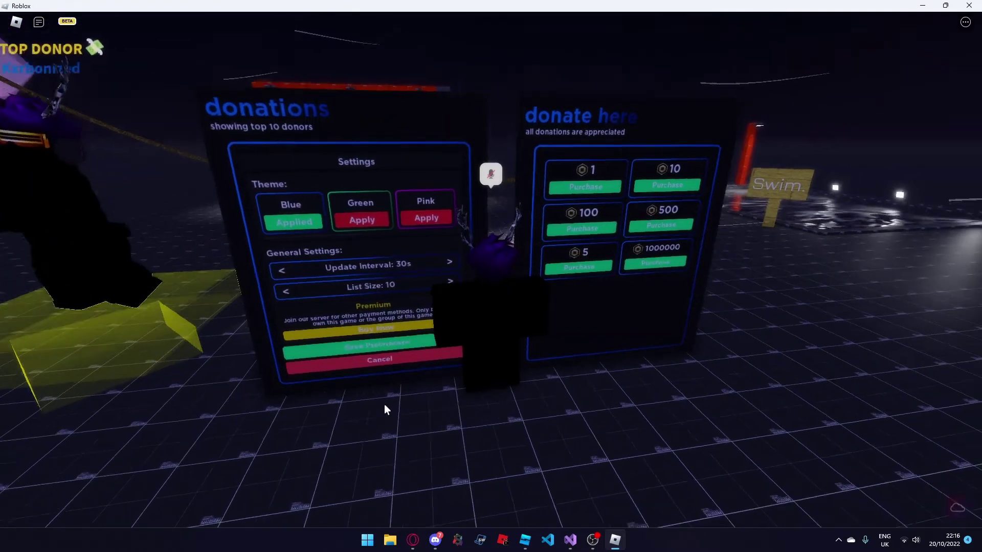
scroll(358, 216, "down", 3)
scroll(347, 223, "up", 2)
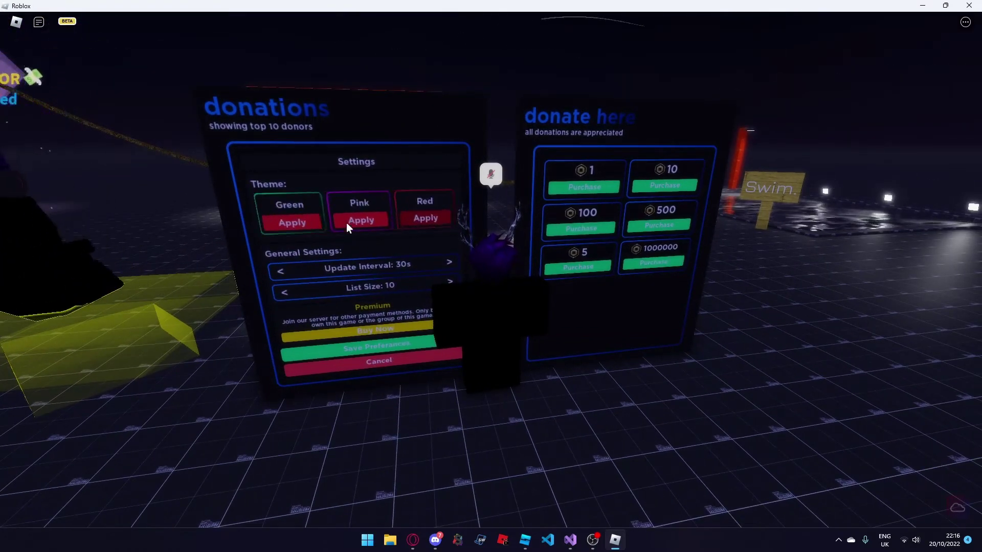
scroll(348, 222, "up", 1)
scroll(364, 212, "down", 3)
left_click(364, 219)
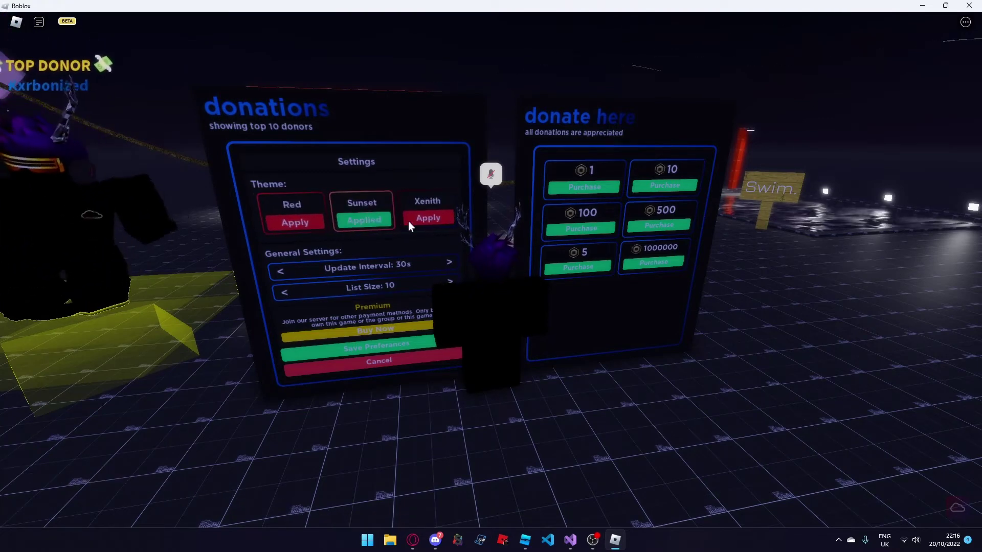
left_click(414, 221)
left_click(357, 222)
right_click_drag(421, 397, 435, 395)
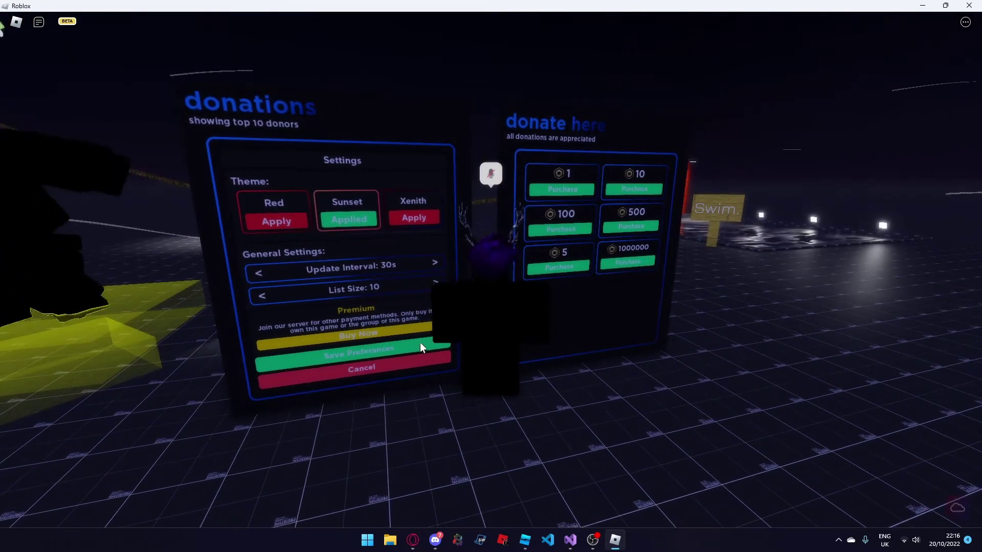
- Walk up to the settings and raise the board's update interval to 44s
key("d")
key("w")
key("a")
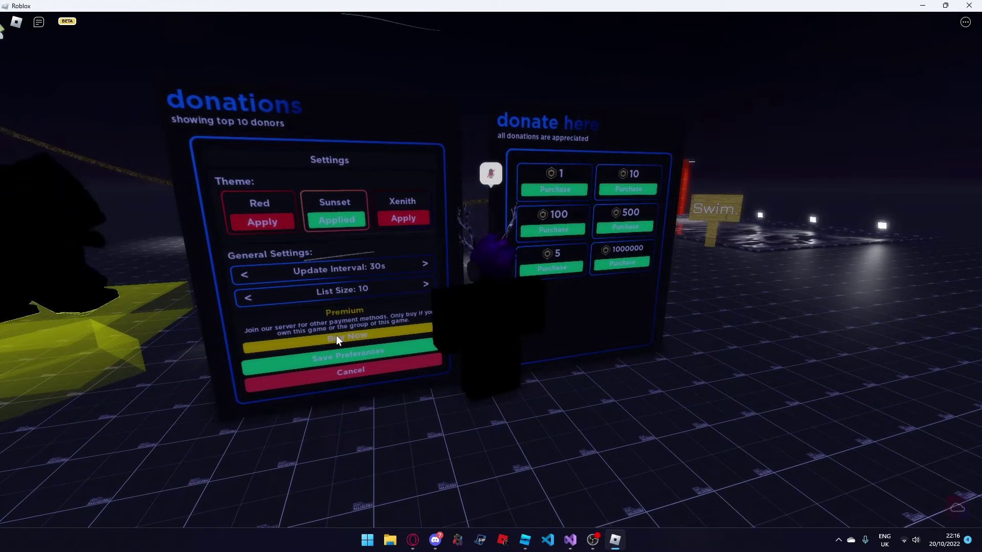
key("d")
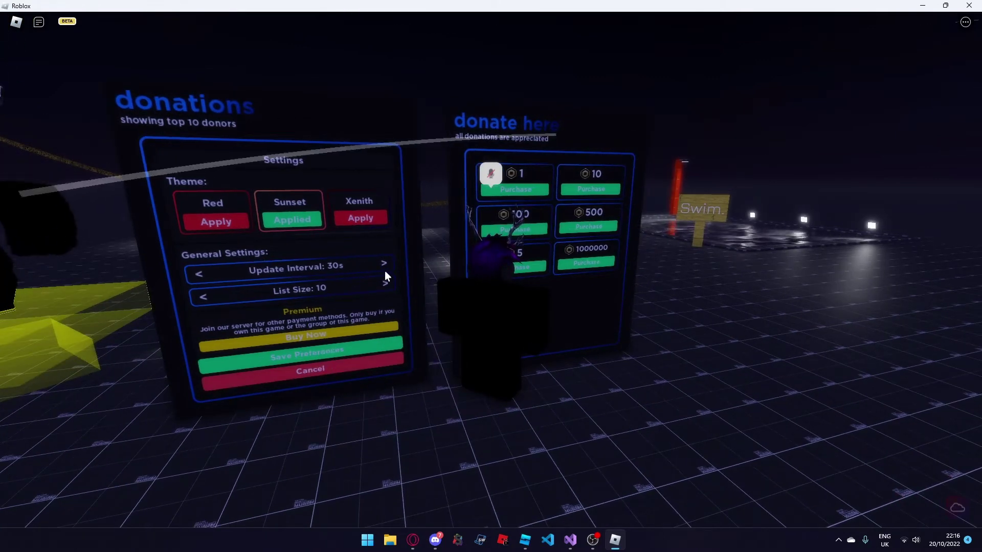
left_click(385, 263)
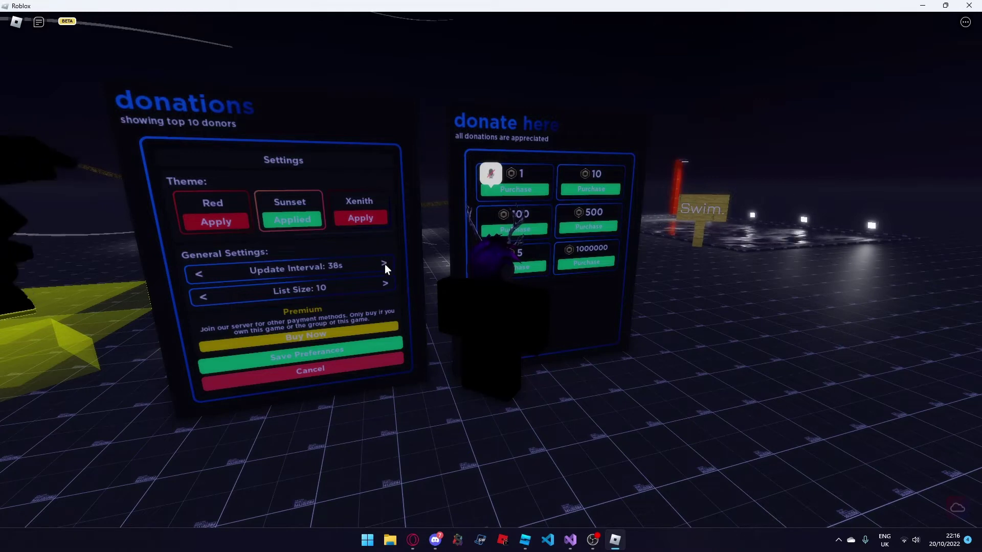
left_click(385, 264)
left_click(384, 264)
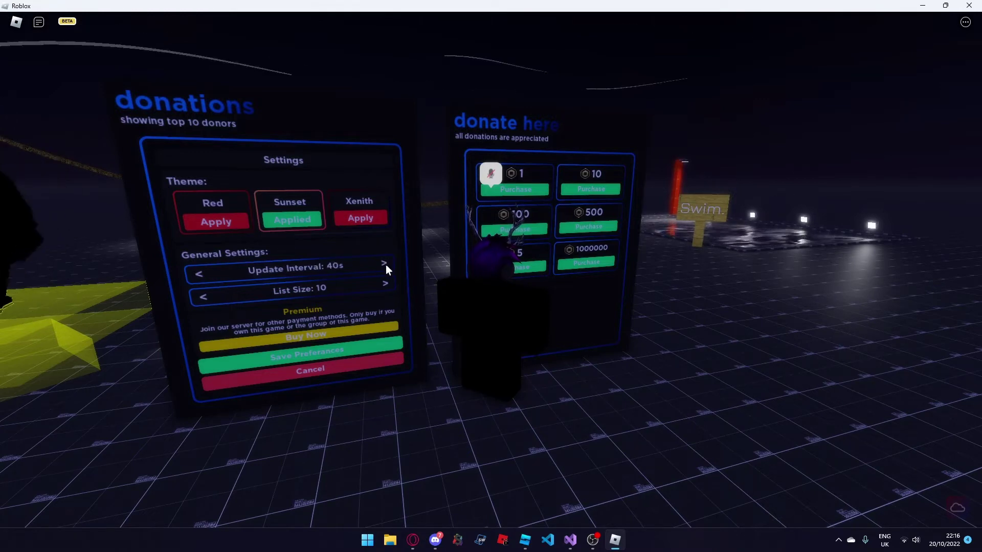
left_click(384, 265)
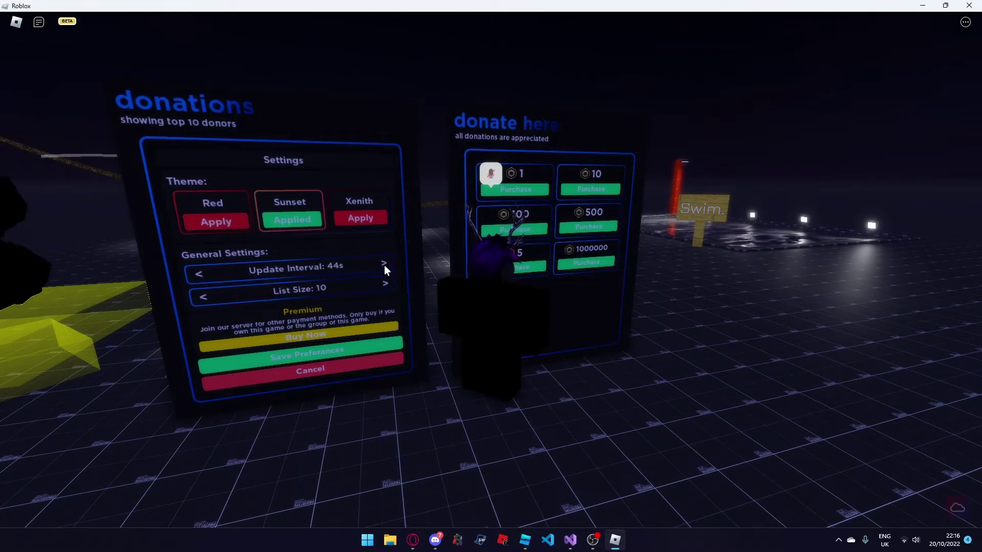
- Set the donor list size to 30 and save the board preferences
left_click(385, 283)
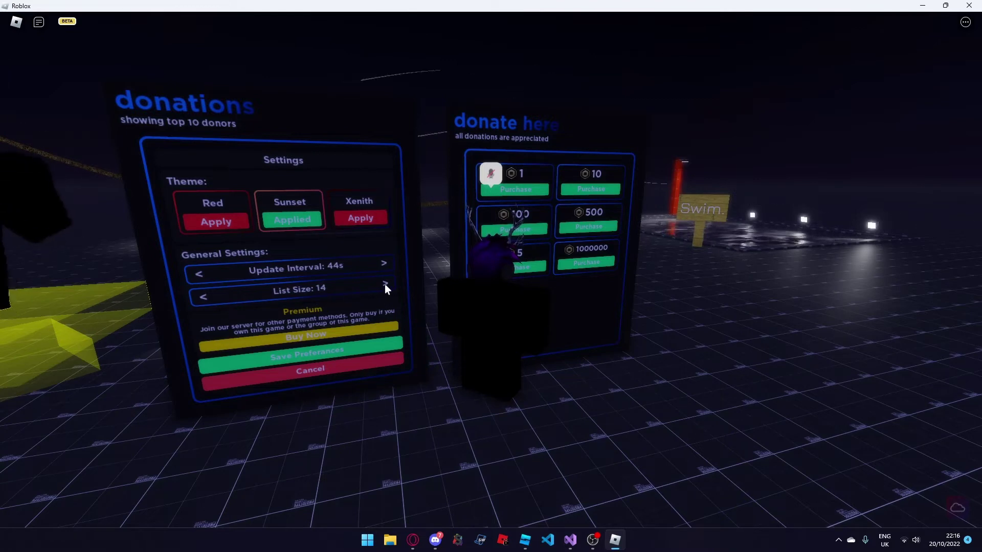
left_click(386, 284)
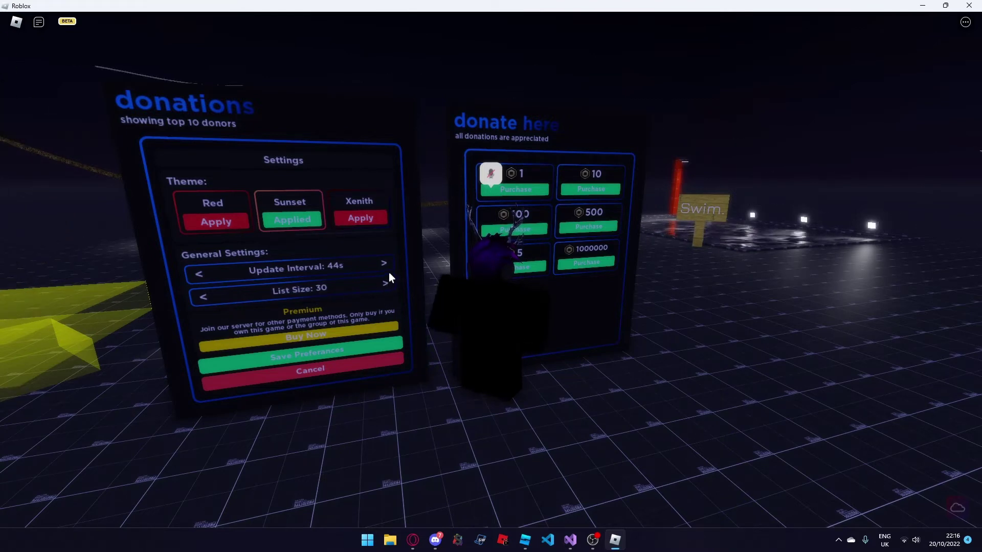
right_click_drag(472, 345, 481, 357)
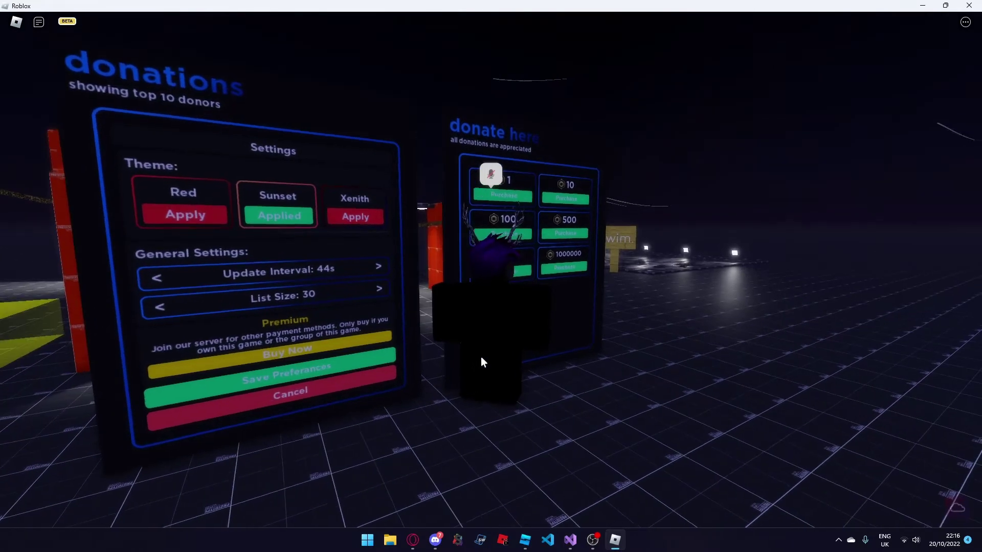
right_click_drag(458, 408, 463, 399)
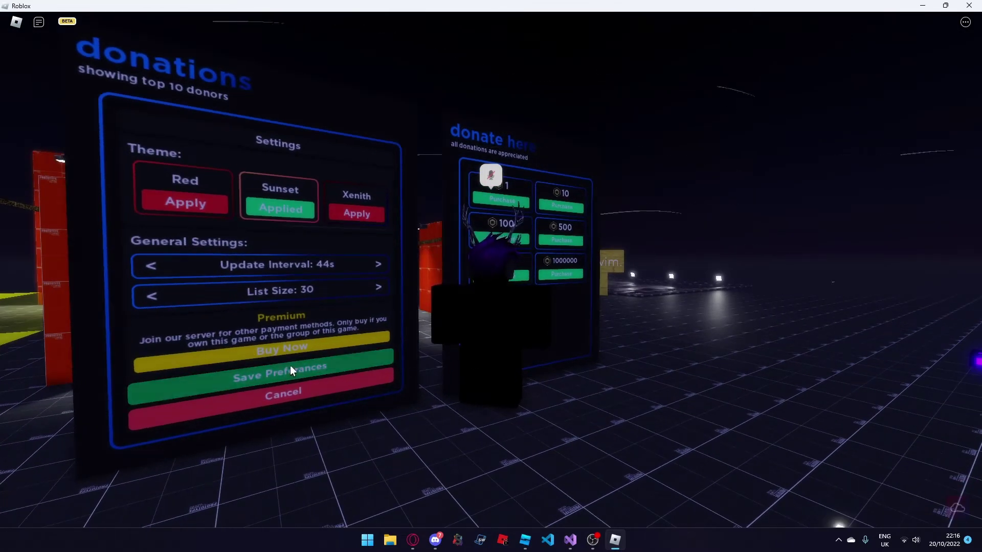
left_click(263, 373)
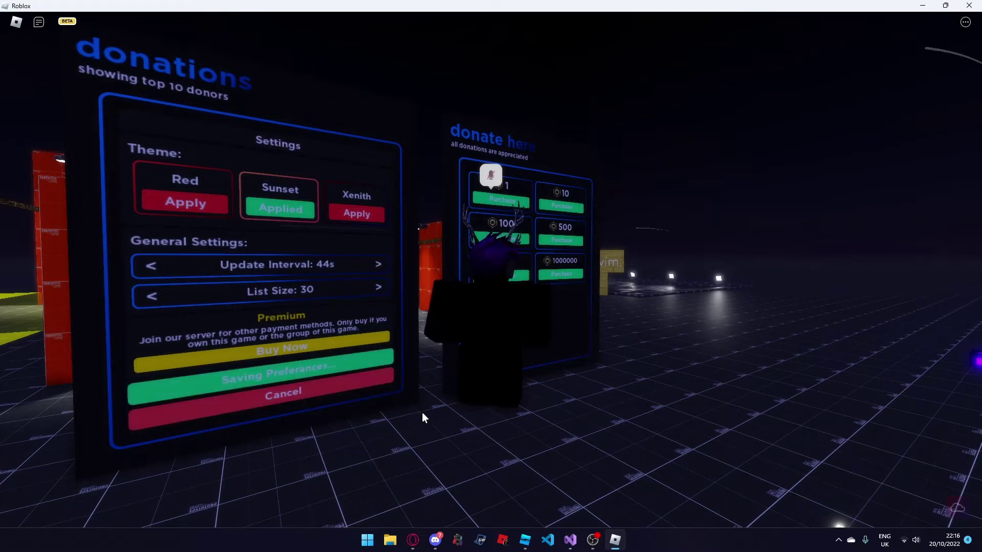
right_click_drag(422, 433, 421, 432)
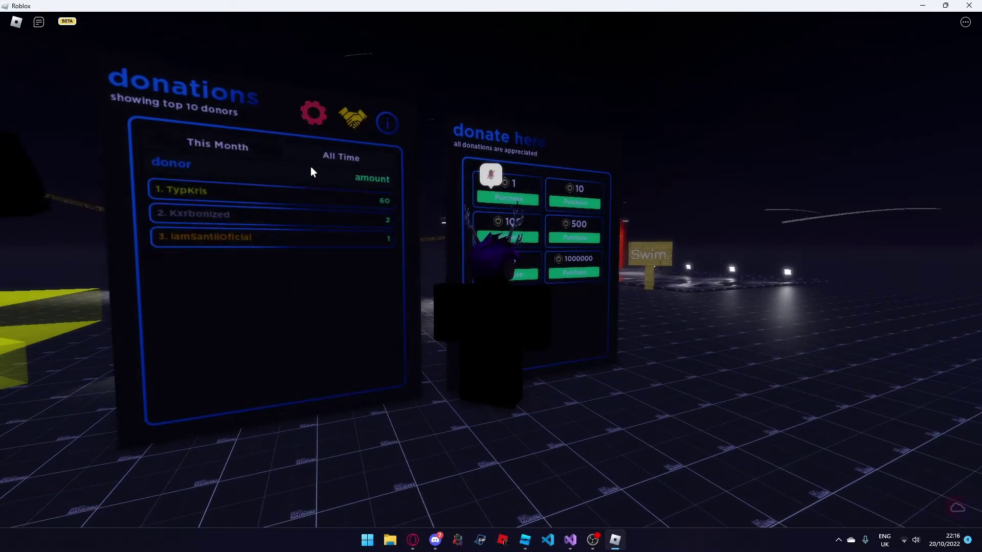
- Walk around in front of both boards and check whether the saved preferences take effect
key("s")
right_click_drag(520, 382, 520, 383)
right_click_drag(490, 268, 490, 269)
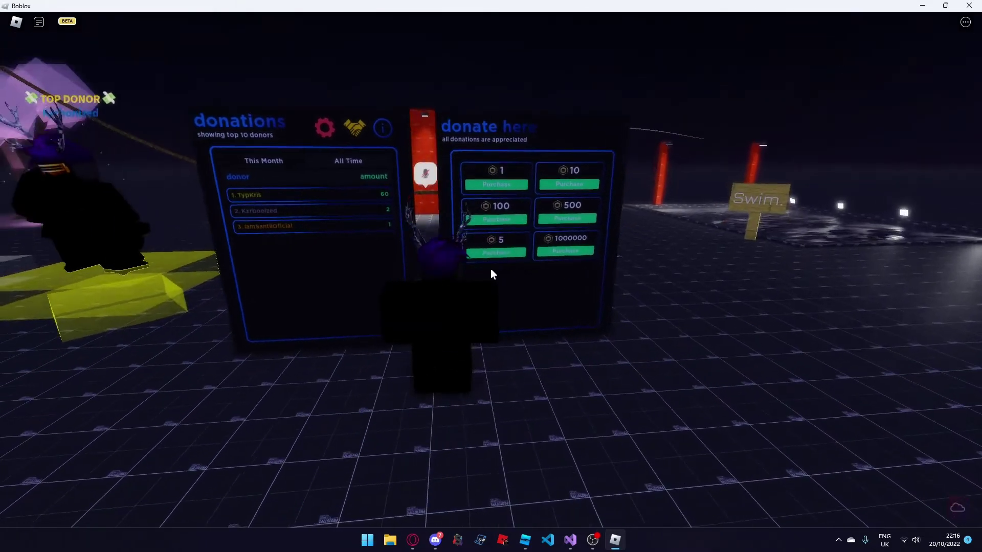
key("a")
key("w")
key("d")
key("s")
key("a")
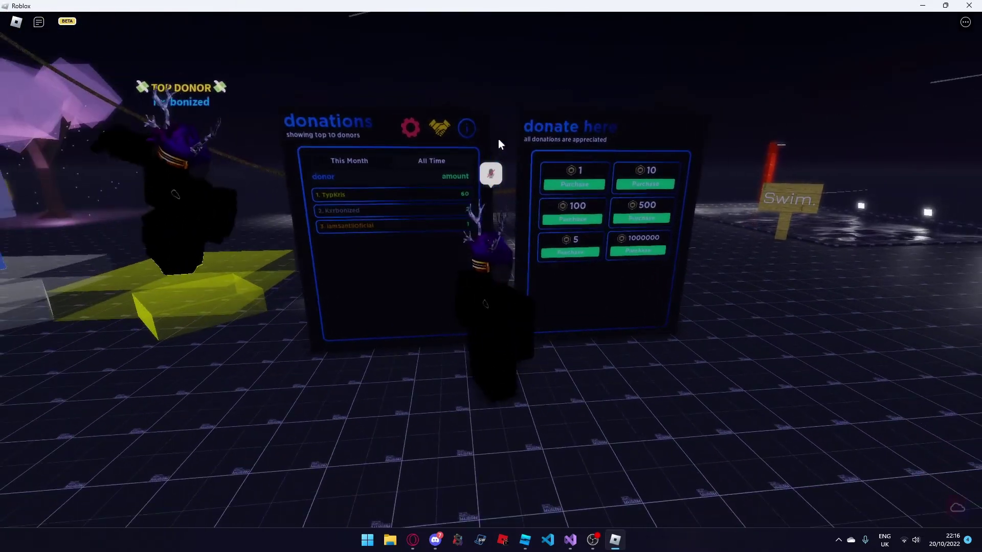
key("d")
key("w")
right_click_drag(334, 189, 335, 189)
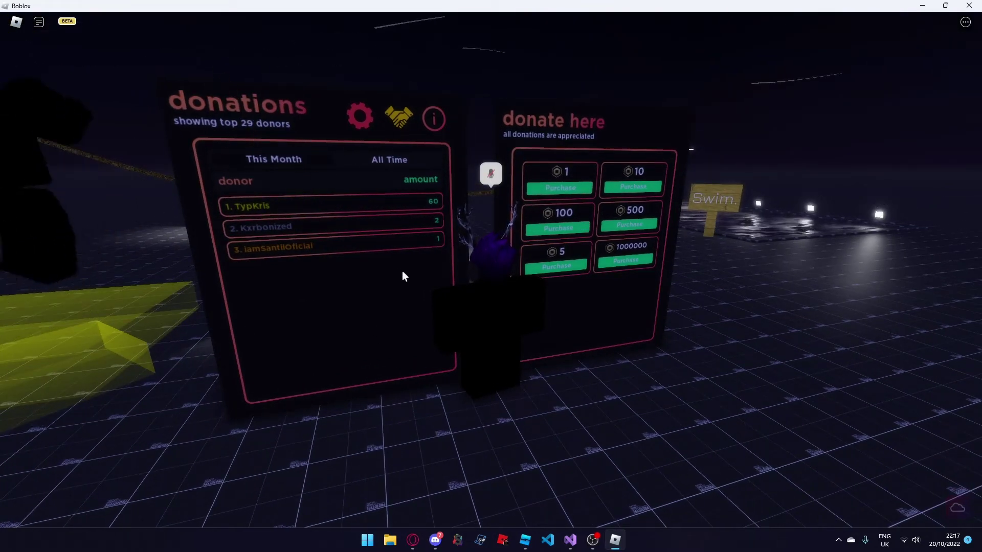
- Examine the Sunset theme on both boards up close, and back away to view them beside the statues
key("d")
right_click_drag(423, 376, 433, 363)
key("w")
right_click_drag(428, 219, 429, 218)
right_click_drag(419, 260, 418, 261)
key("s")
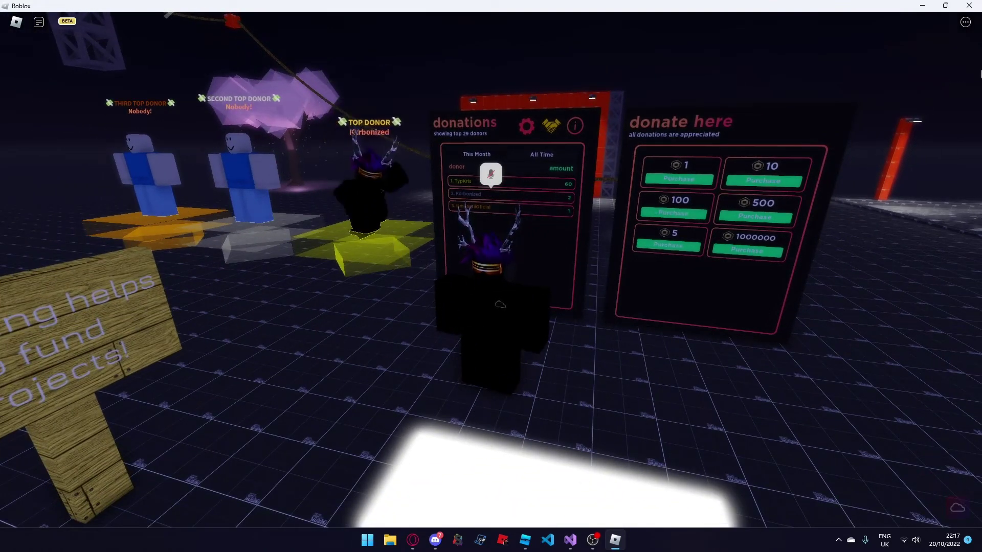
- Close the game, switch to Roblox Studio and view the donation boards and statues in the place
left_click(966, 8)
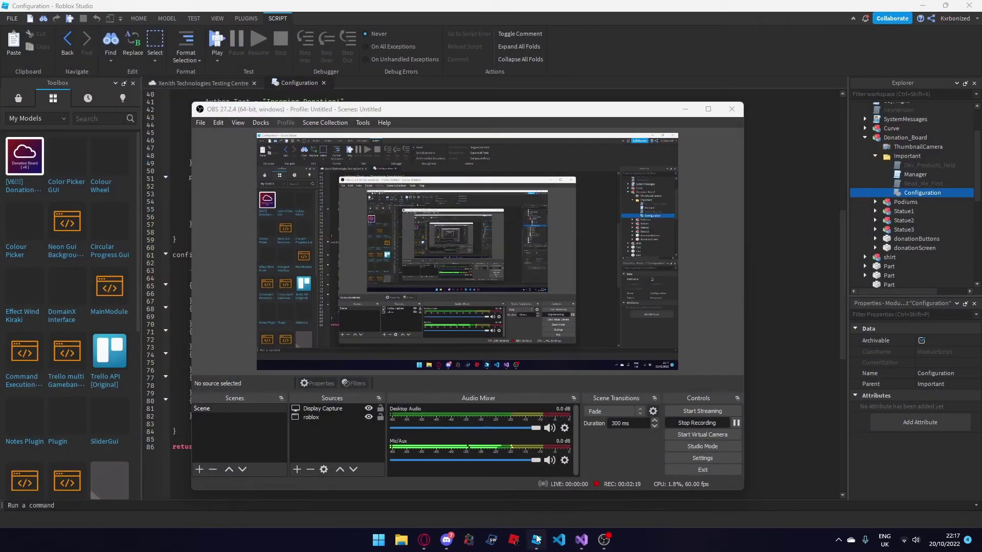
left_click(537, 540)
scroll(447, 274, "up", 6)
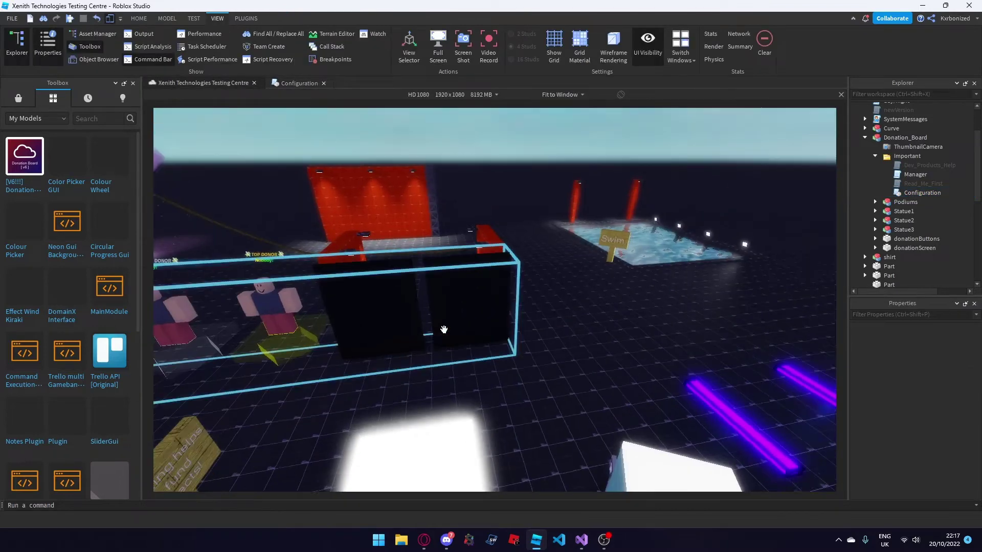
right_click_drag(443, 328, 421, 219)
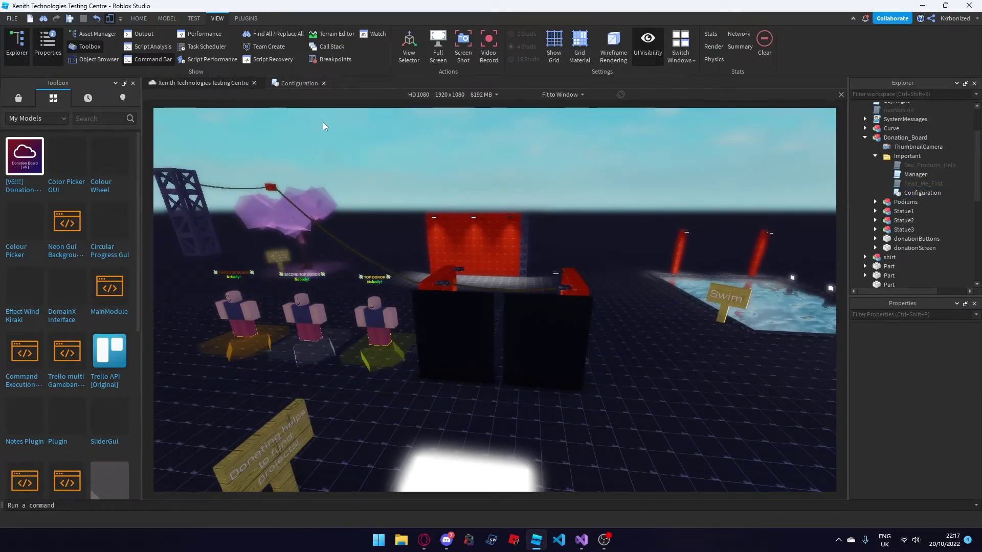
- Reopen the Donation_Board's Configuration script and place the cursor inside the empty Admins braces
left_click(325, 83)
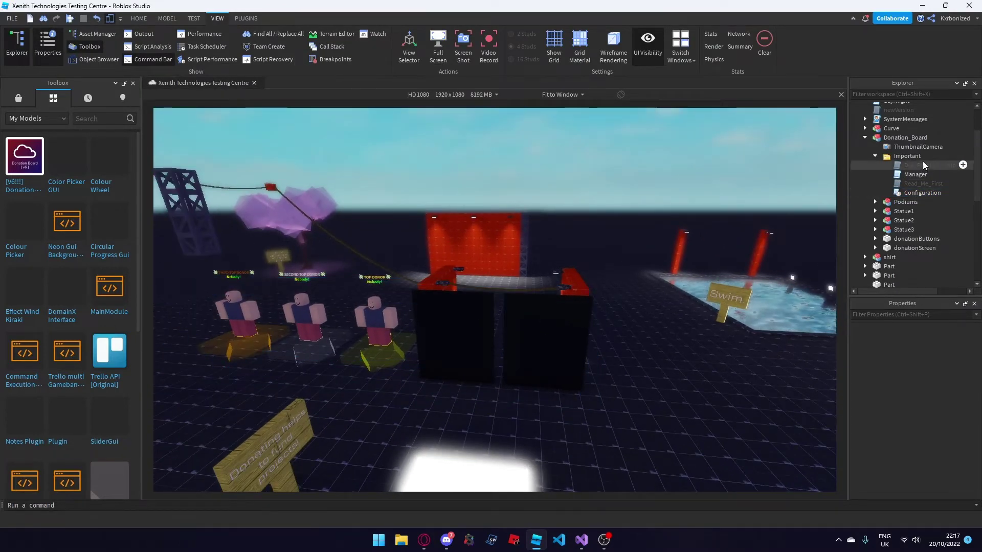
double_click(915, 194)
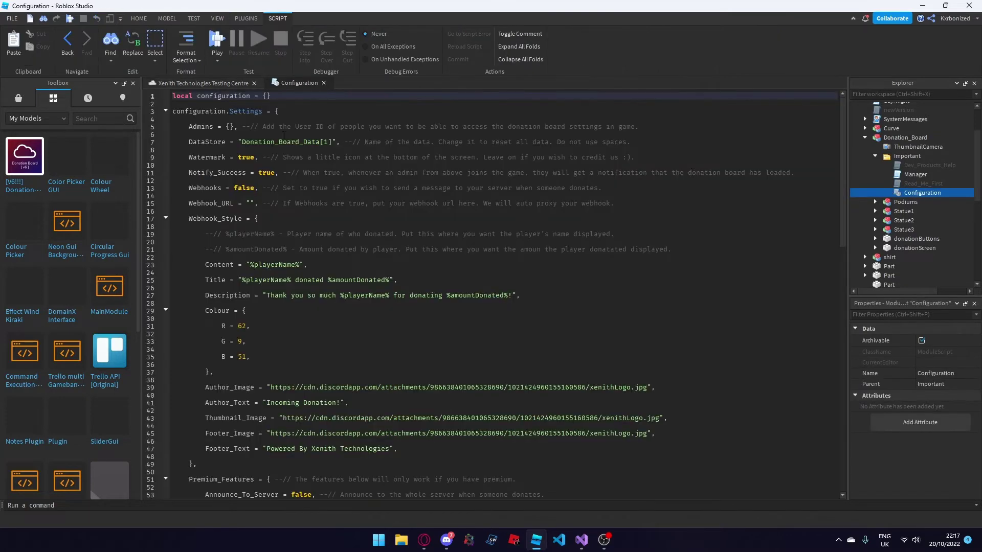
scroll(288, 214, "down", 4)
scroll(315, 290, "up", 4)
left_click(231, 127)
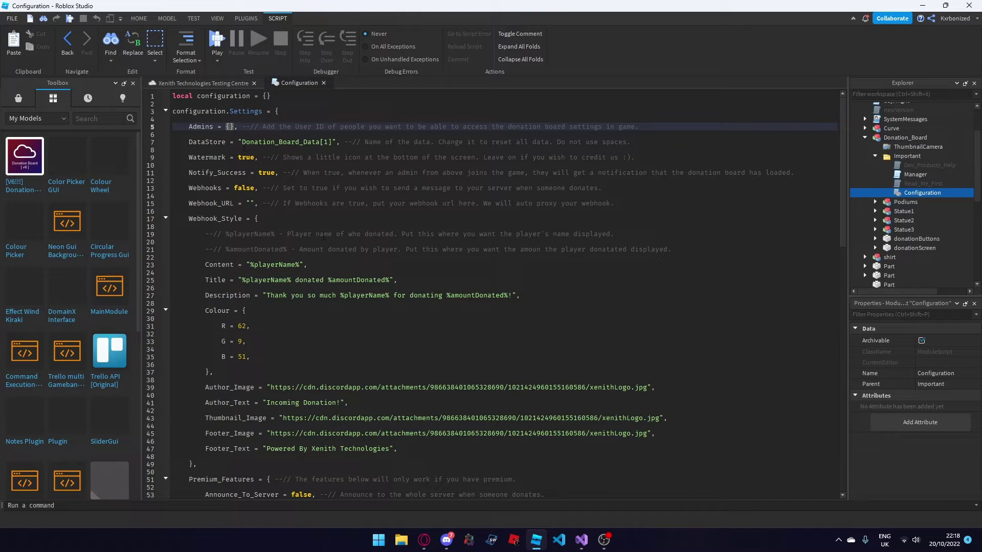
- Switch to the browser, open a friend's Roblox profile and copy the user ID from its address
left_click(420, 540)
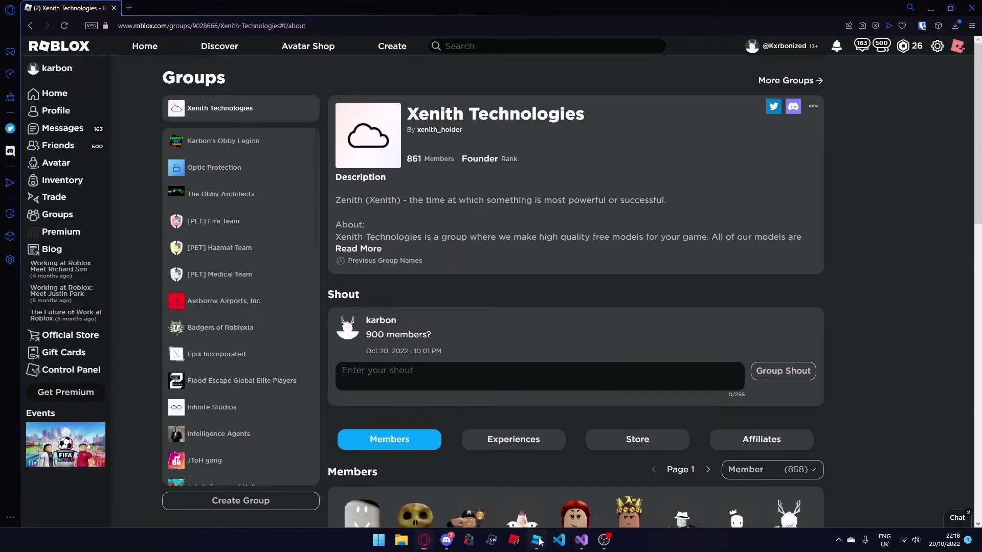
left_click(537, 540)
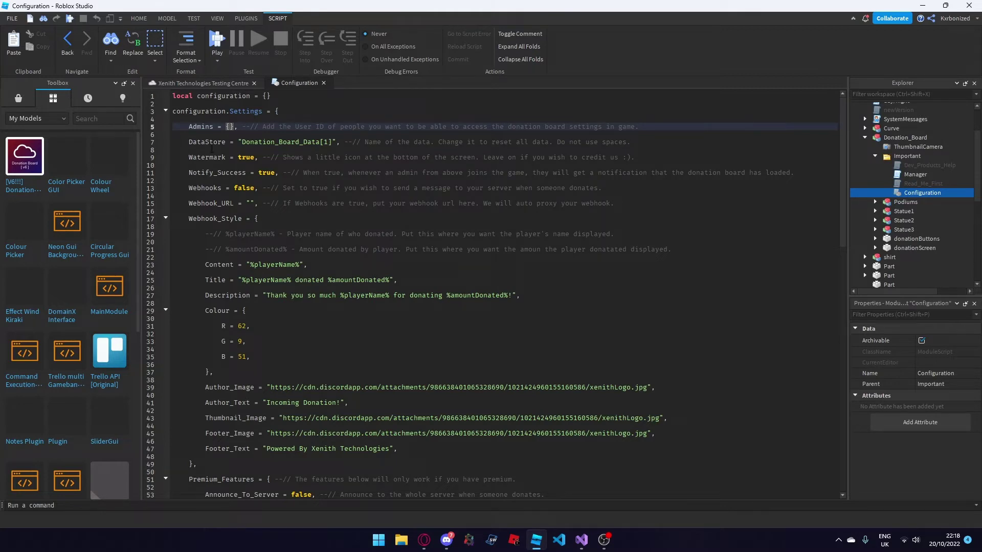
left_click(424, 540)
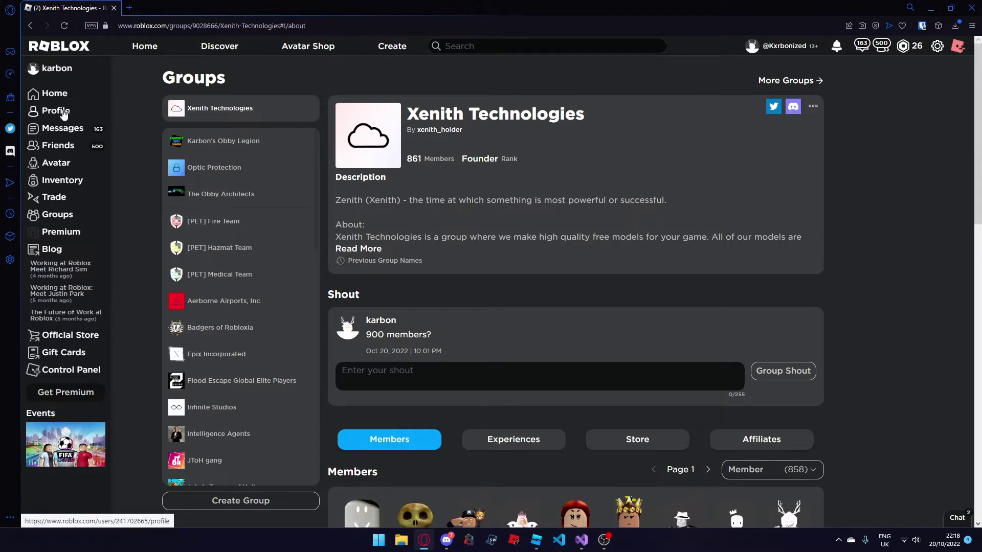
left_click(58, 94)
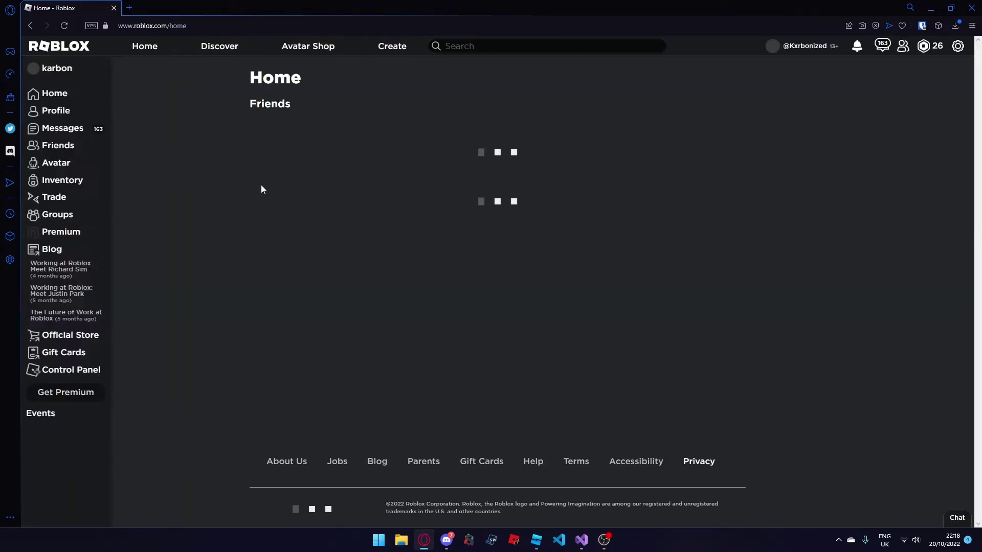
mouse_move(329, 161)
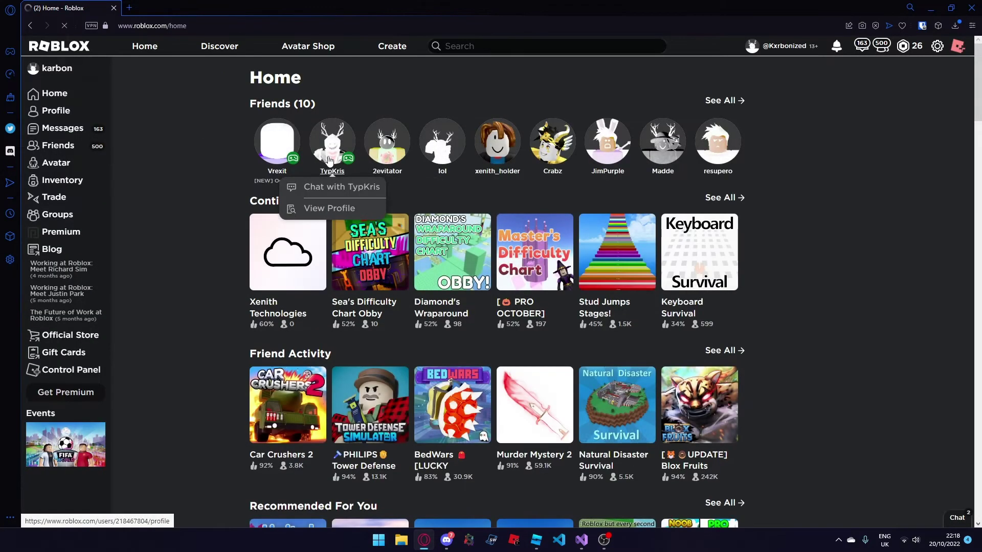
left_click(330, 152)
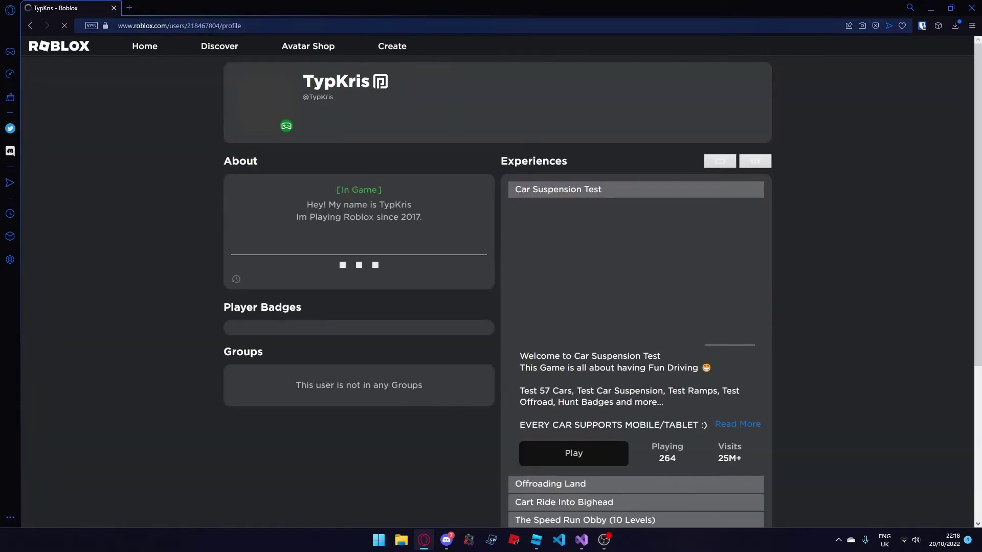
left_click(211, 25)
double_click(203, 26)
key("ctrl+c")
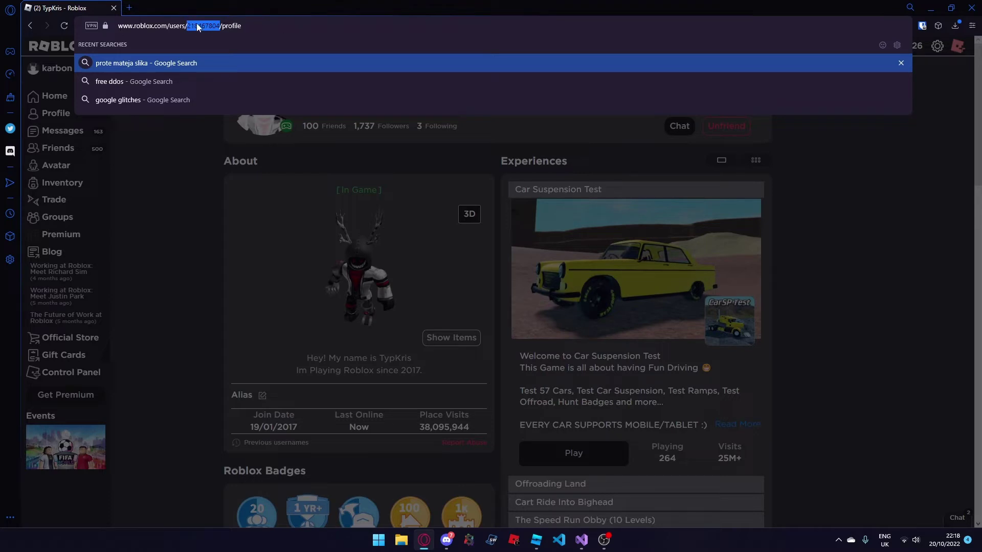
- Switch to Roblox Studio, paste the copied user ID into the Admins braces and add a comma after it
key("alt+Tab")
key("ctrl+v")
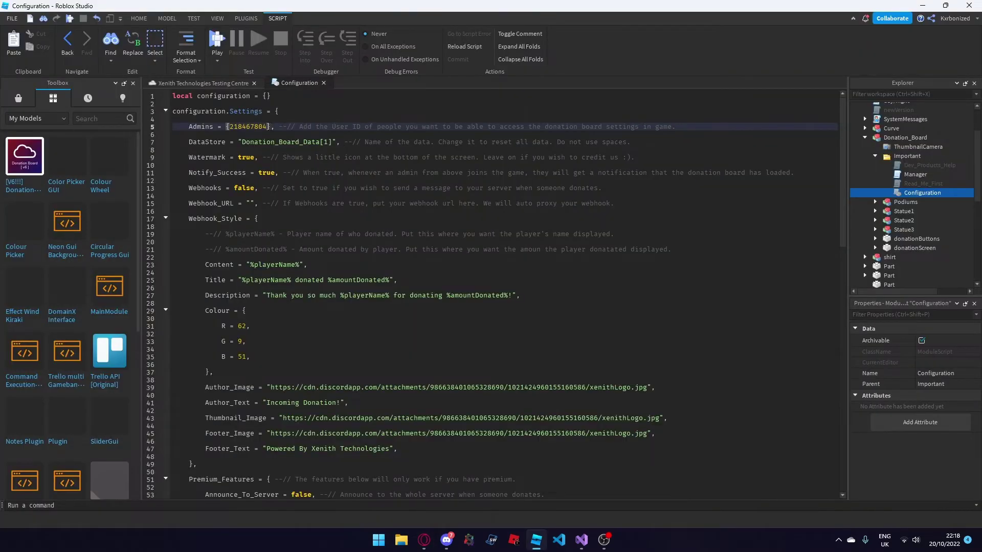
left_click_drag(330, 127, 362, 128)
left_click(350, 142)
left_click(268, 127)
type(",")
- Copy the friend's user ID from the browser again and paste it as the second and third comma-separated Admins entries
key("alt+Tab")
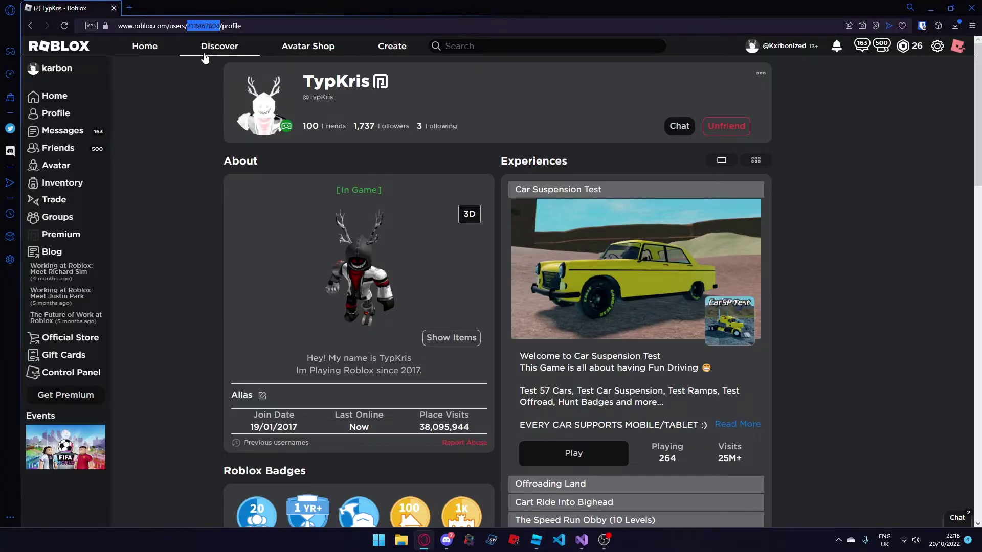
double_click(206, 26)
left_click(205, 27)
double_click(206, 27)
key("ctrl+c")
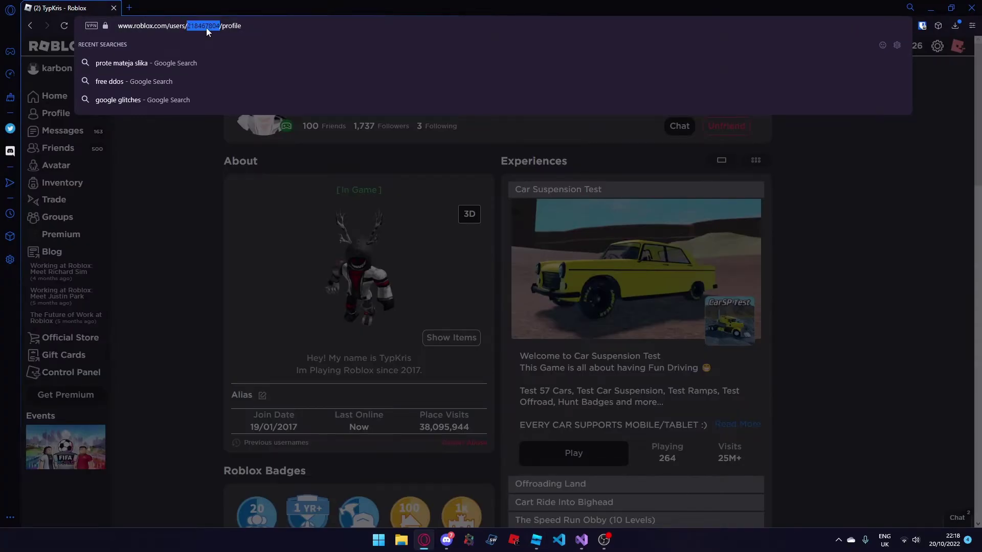
key("alt+Tab")
key("ctrl+v")
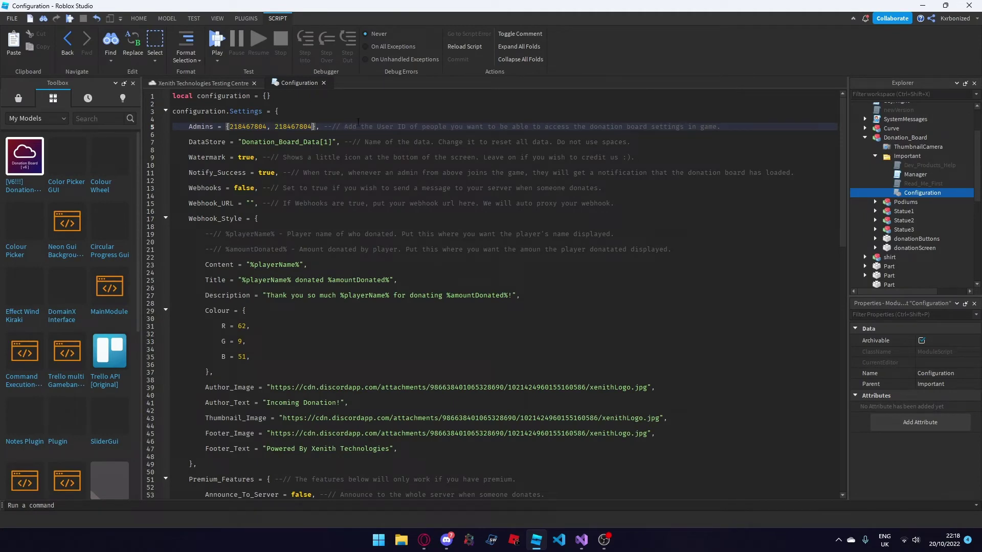
type(",")
key("ctrl+v")
- Change the DataStore name to Donation_Board_Data[2]
left_click_drag(189, 142, 356, 150)
left_click(283, 149)
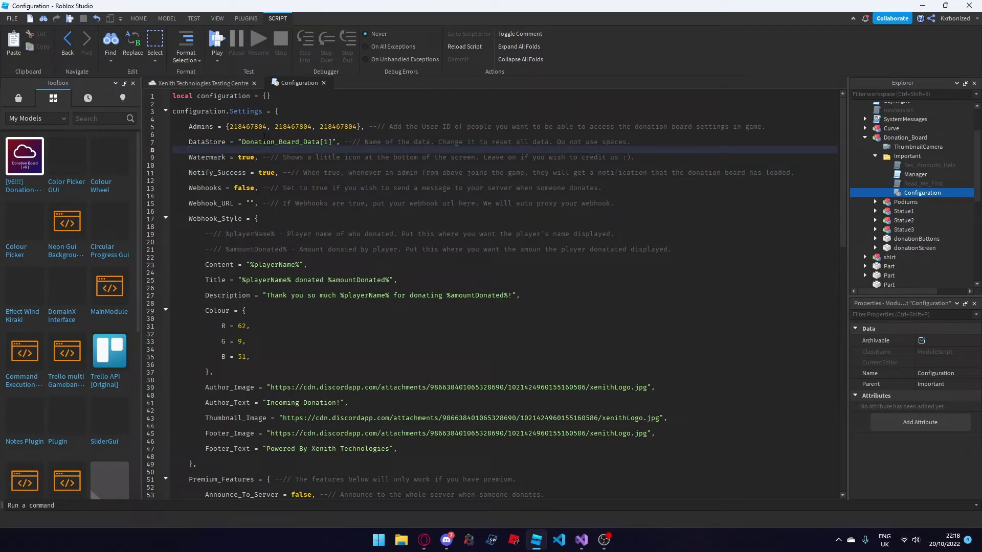
left_click_drag(242, 142, 333, 142)
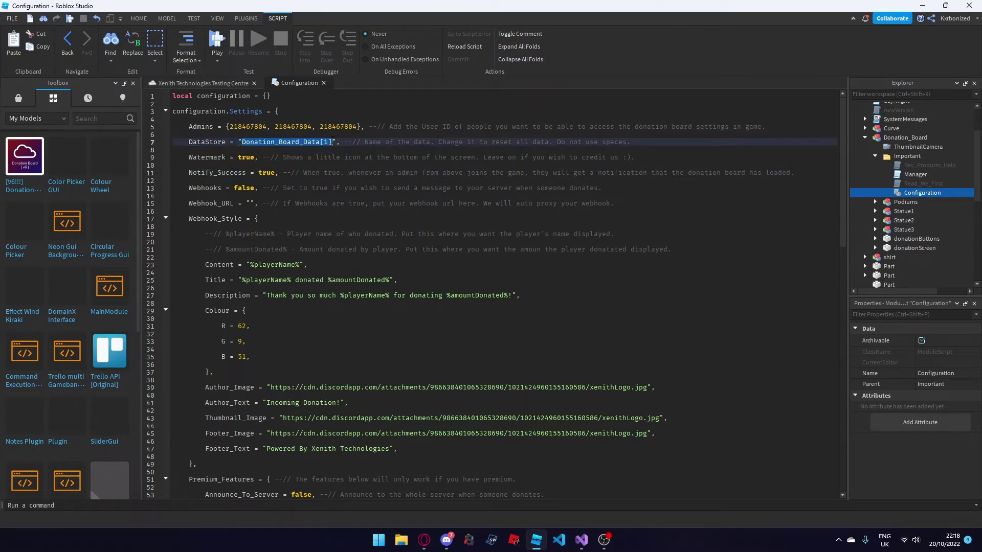
key("BackSpace")
type("All")
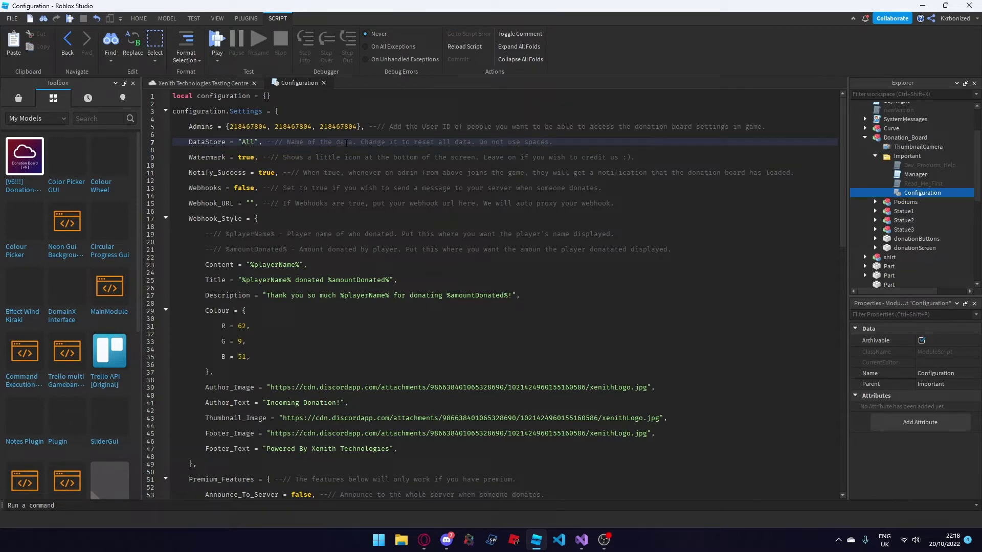
key("BackSpace")
key("BackSpace")
key("BackSpace")
type("Donation_Board_Data")
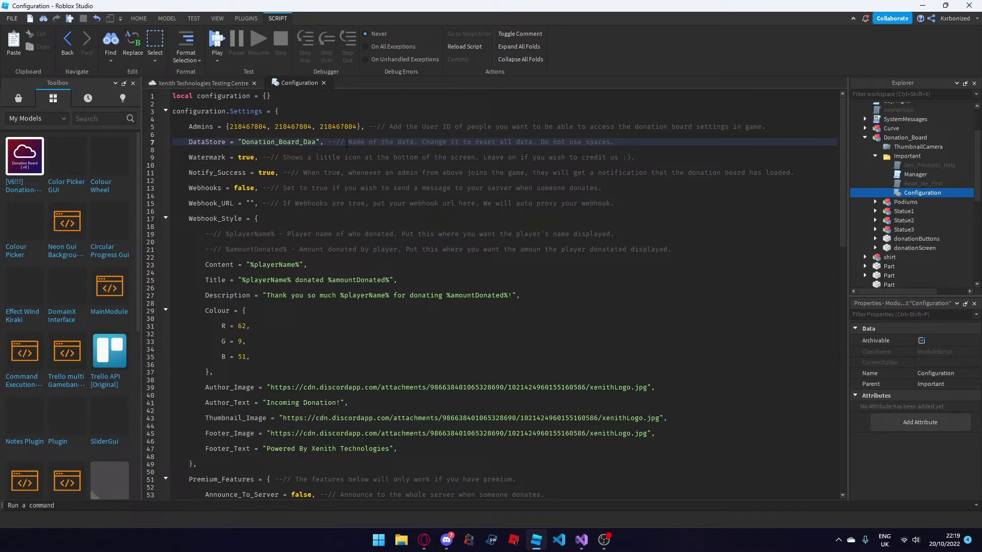
type("[2]")
left_click(360, 157)
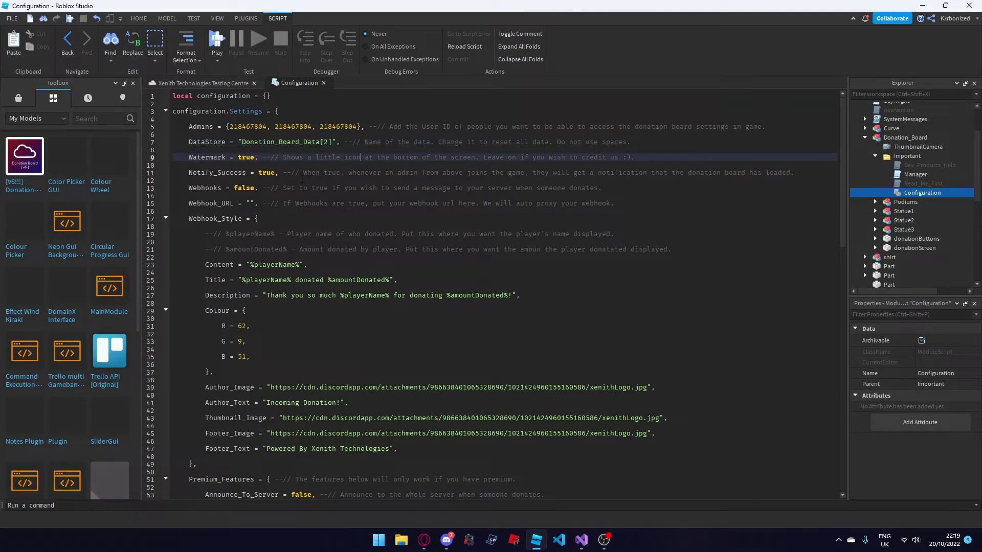
- Overwrite the end of the DataStore name so that it reads Donatioedksjgf]
left_click_drag(329, 142, 277, 143)
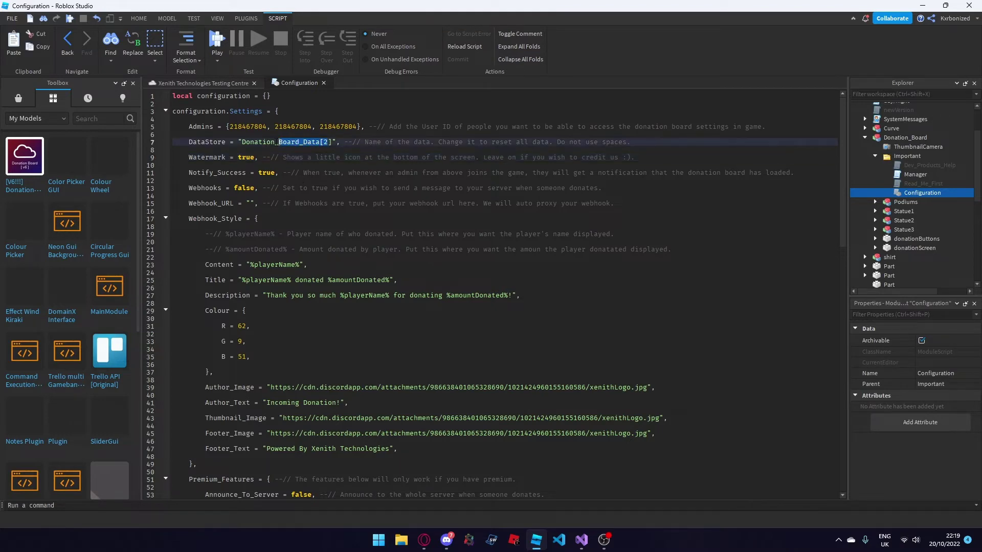
type("dksjgf")
left_click(297, 149)
left_click(228, 163)
- Set the Watermark setting to false in the configuration
left_click_drag(188, 158, 384, 159)
left_click(382, 170)
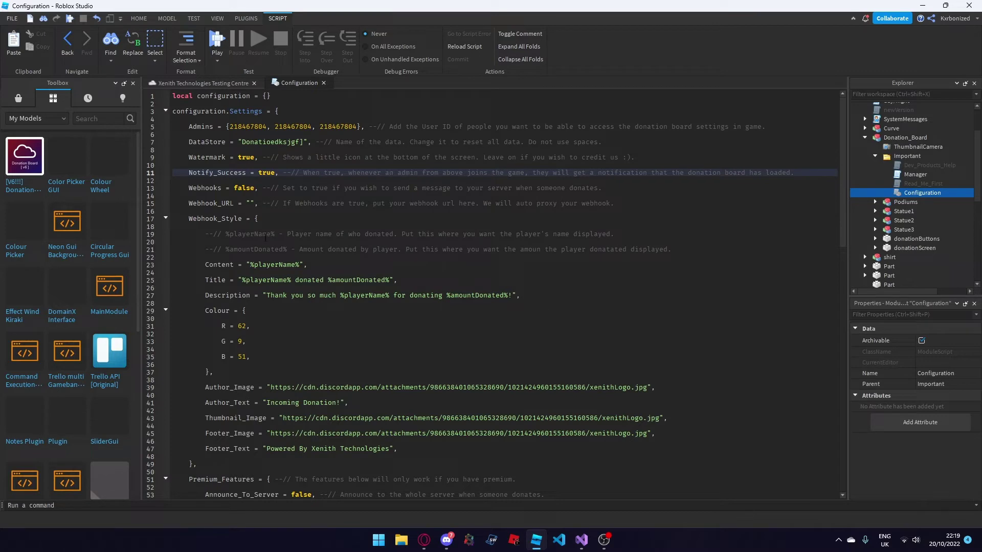
double_click(251, 158)
type("false")
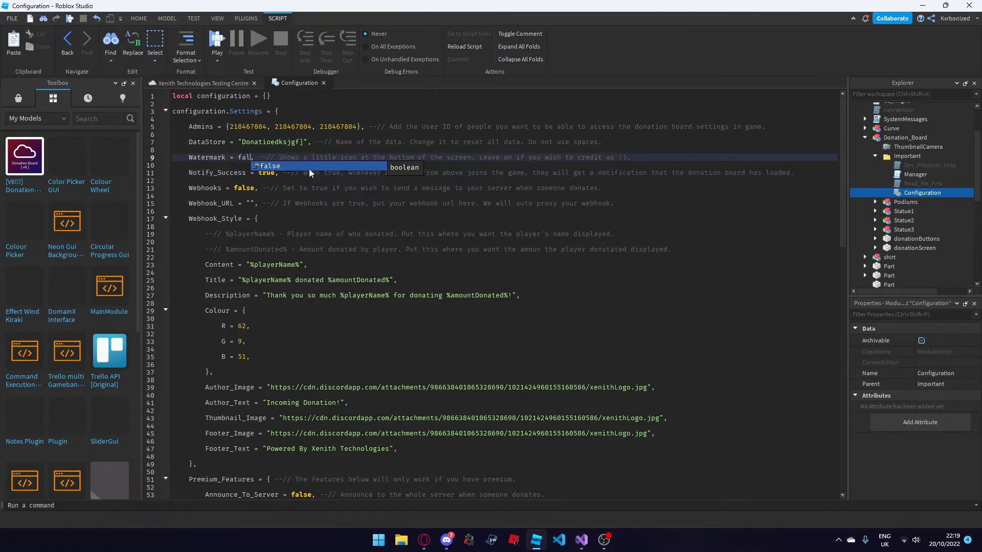
left_click(319, 192)
- Set Notify_Success to false, so admins get no notification that the donation board has loaded
left_click_drag(188, 172, 675, 176)
left_click(678, 185)
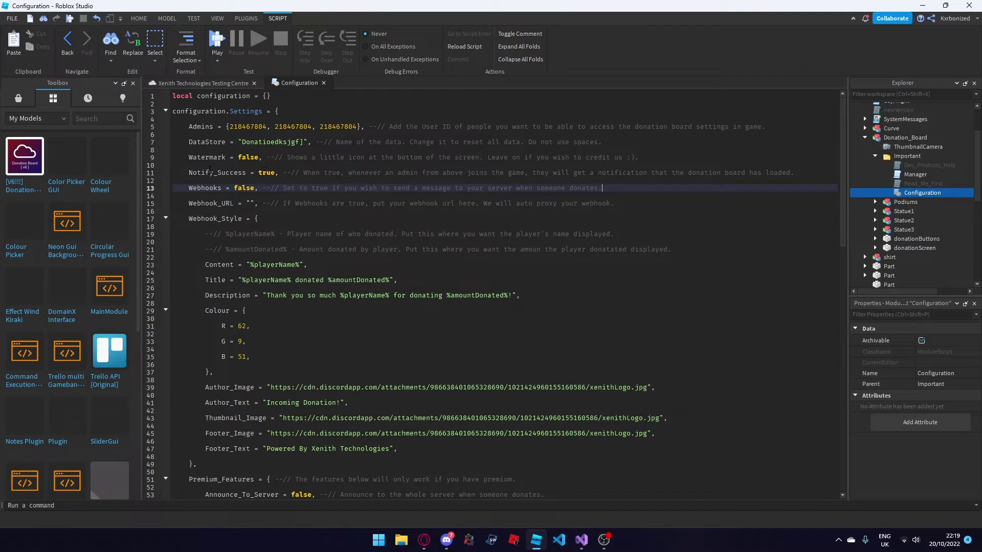
left_click(276, 172)
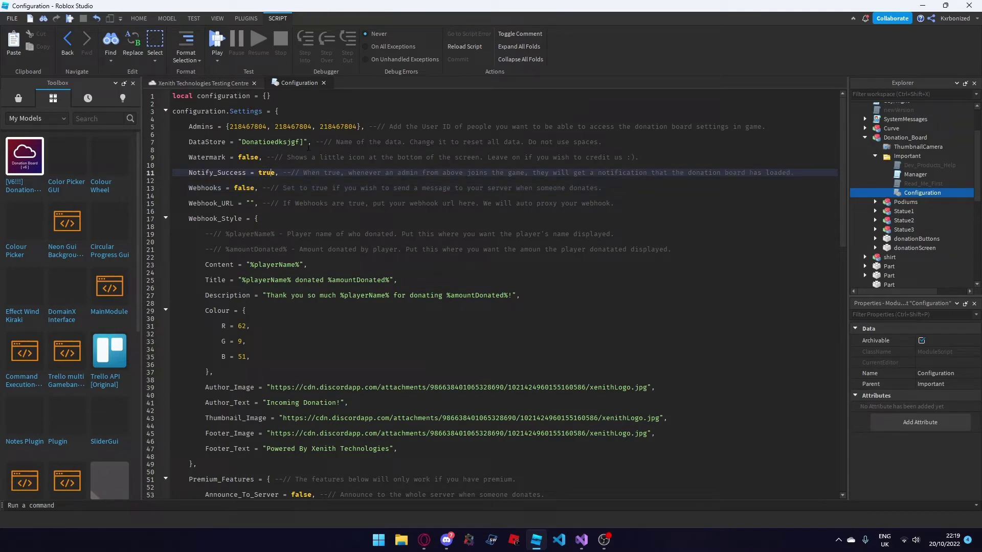
left_click(300, 189)
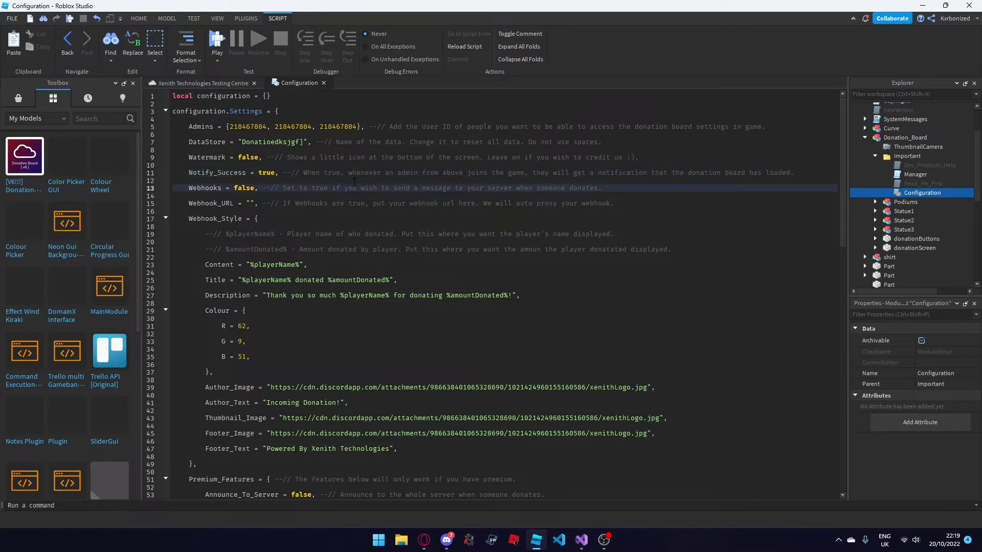
double_click(261, 173)
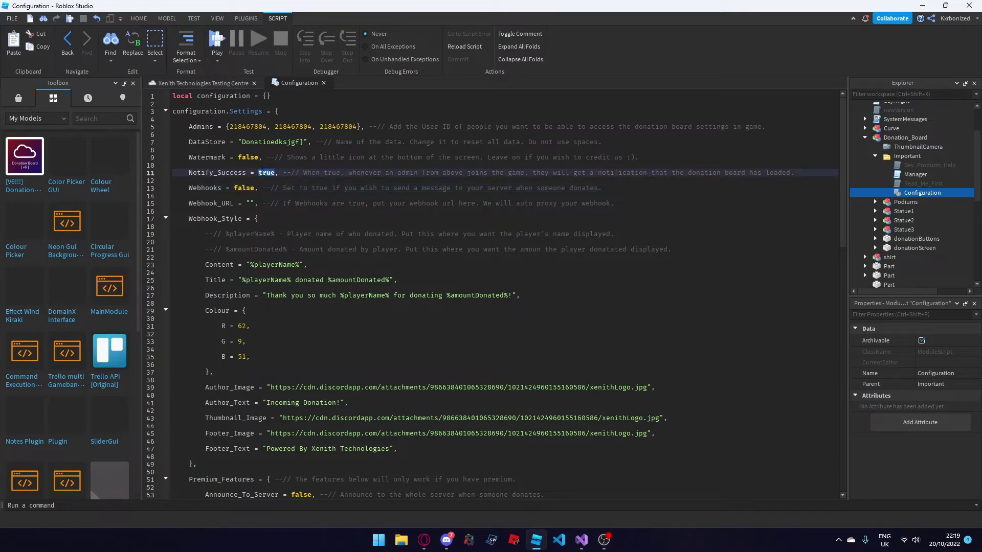
type("false")
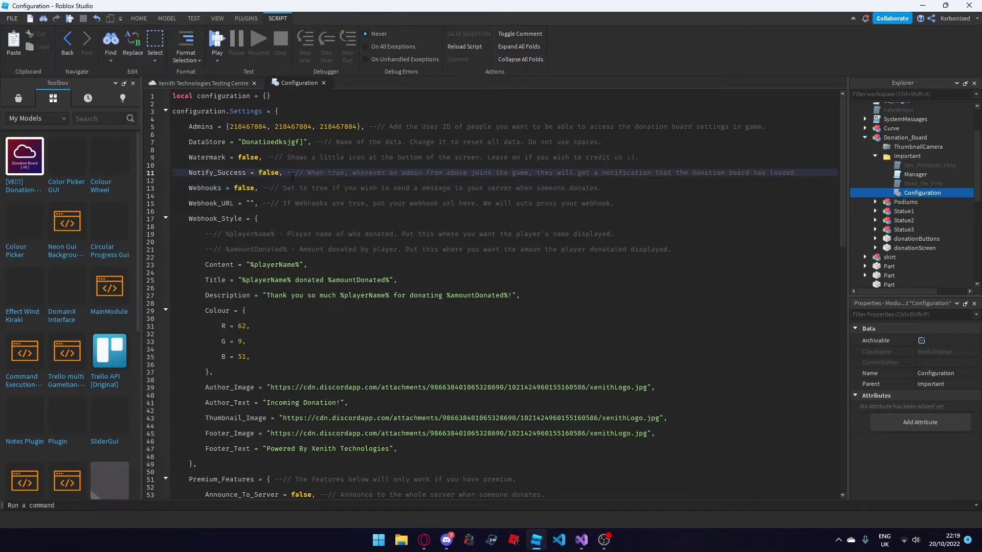
- Set Webhooks to true and place the cursor between the empty Webhook_URL quotes
scroll(250, 216, "down", 1)
left_click_drag(190, 164, 390, 163)
left_click(234, 170)
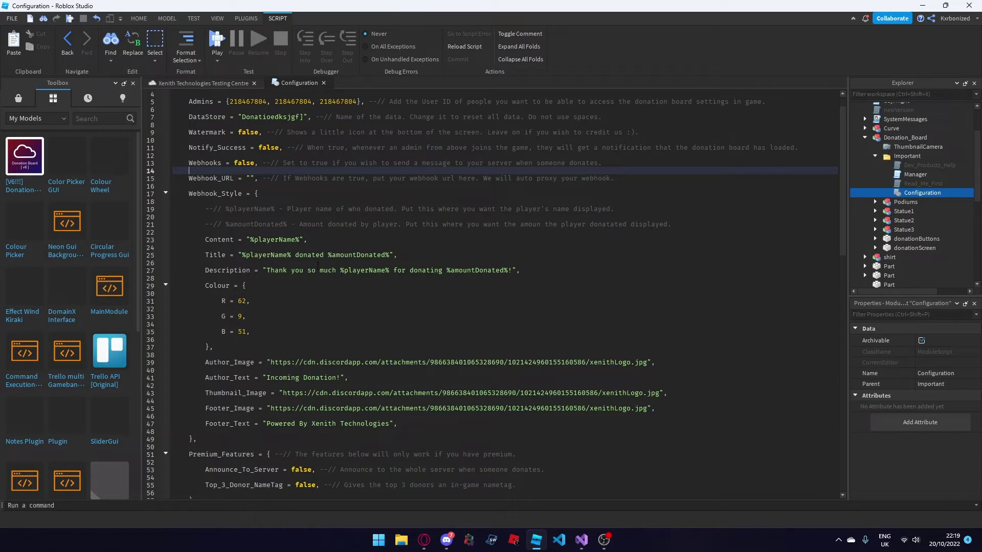
double_click(244, 164)
type("true")
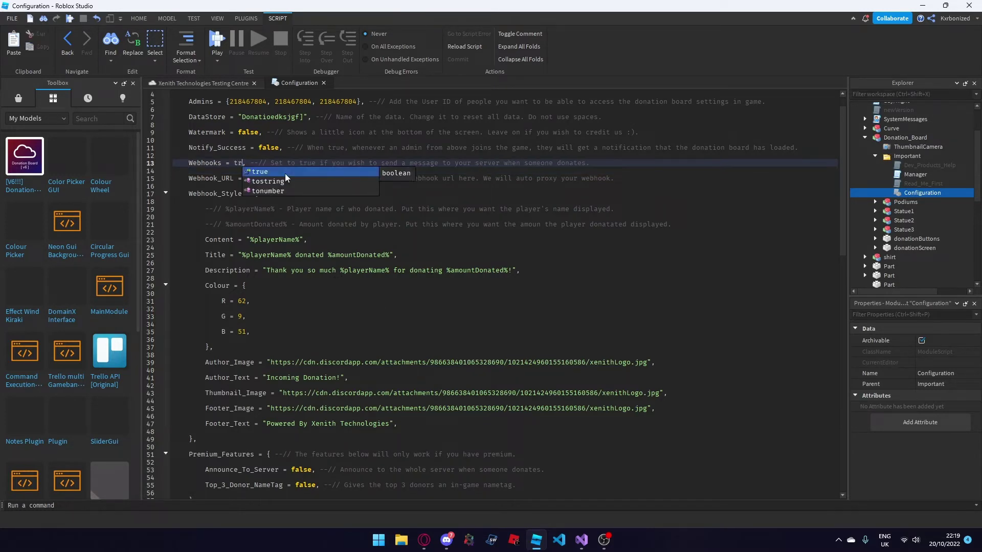
key("Down")
key("Down")
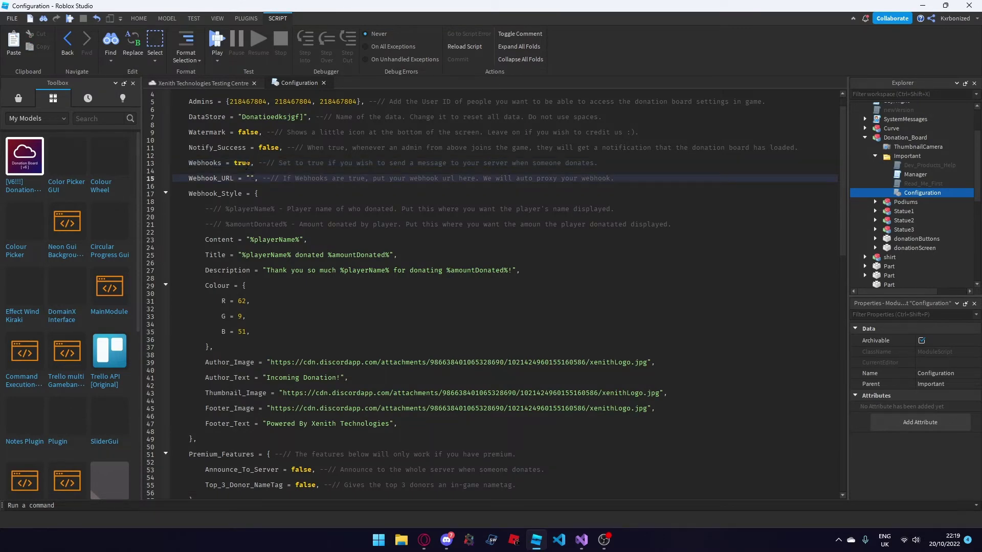
- Switch to Discord and create a webhook in the integrations of the Xenith Technologies server's community general channel
key("alt+Tab")
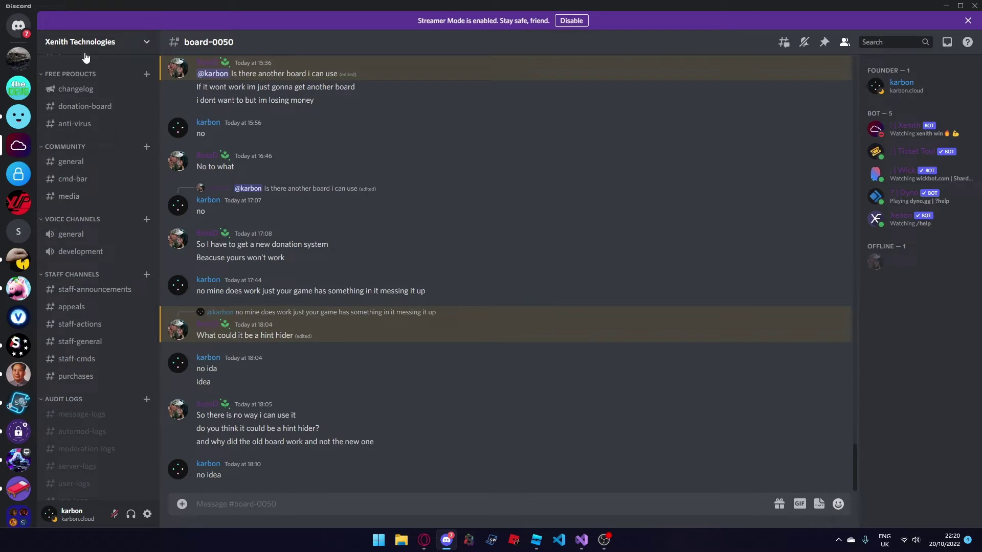
scroll(94, 280, "up", 3)
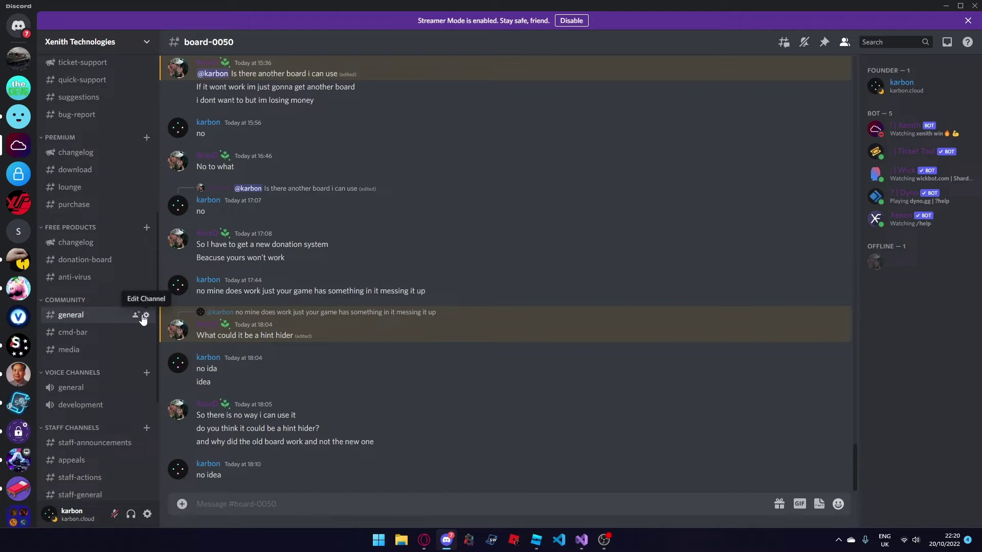
left_click(146, 317)
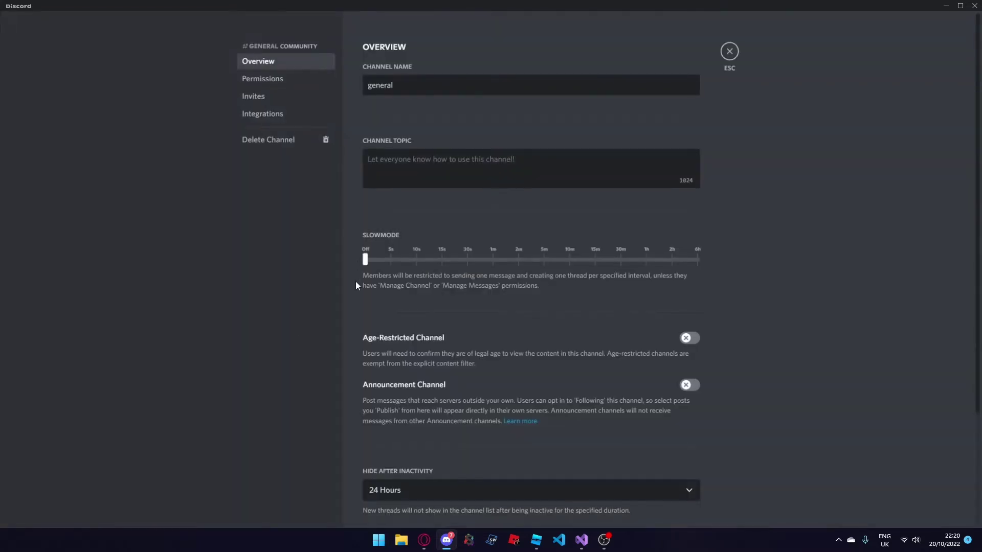
left_click(261, 117)
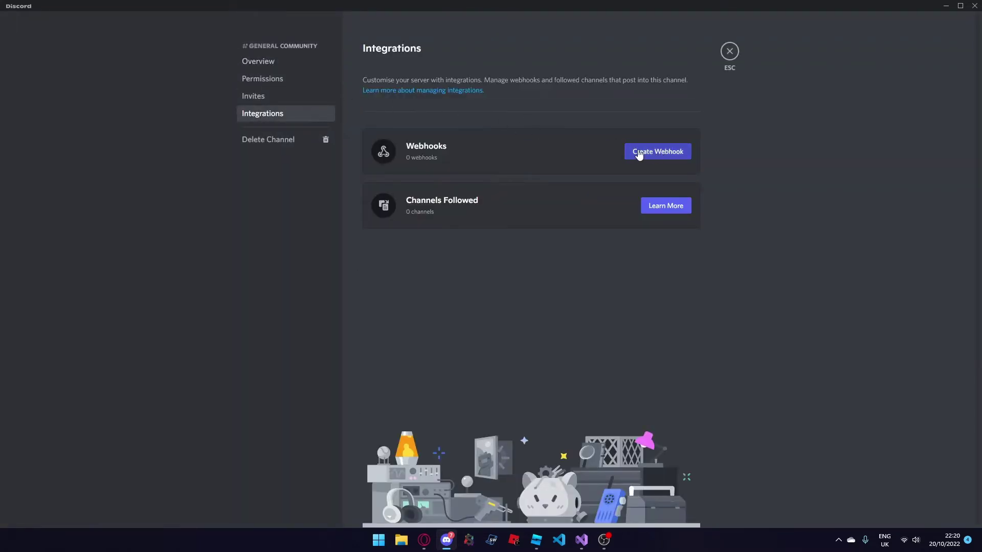
left_click(654, 156)
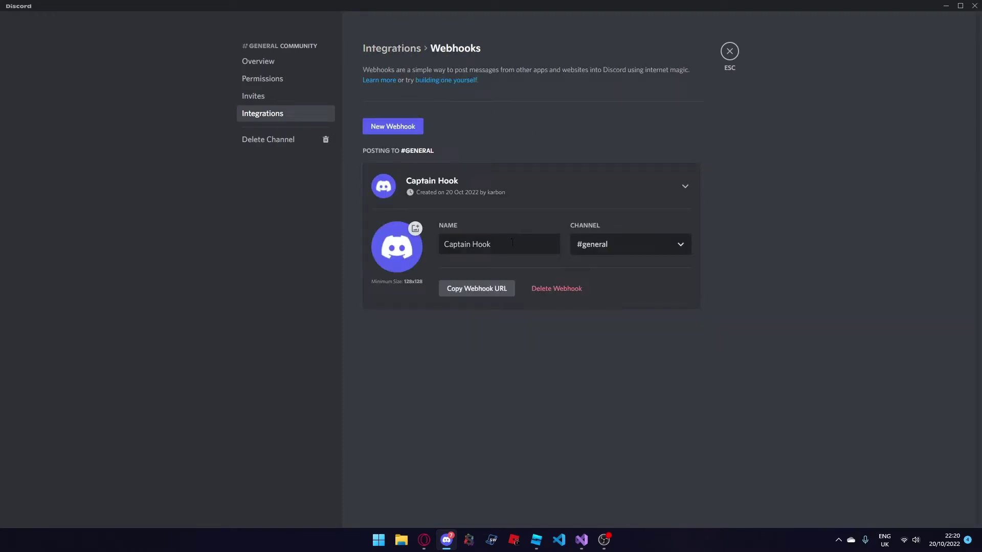
- Rename the new webhook to Test Donation and save the changes
key("ctrl+a")
key("BackSpace")
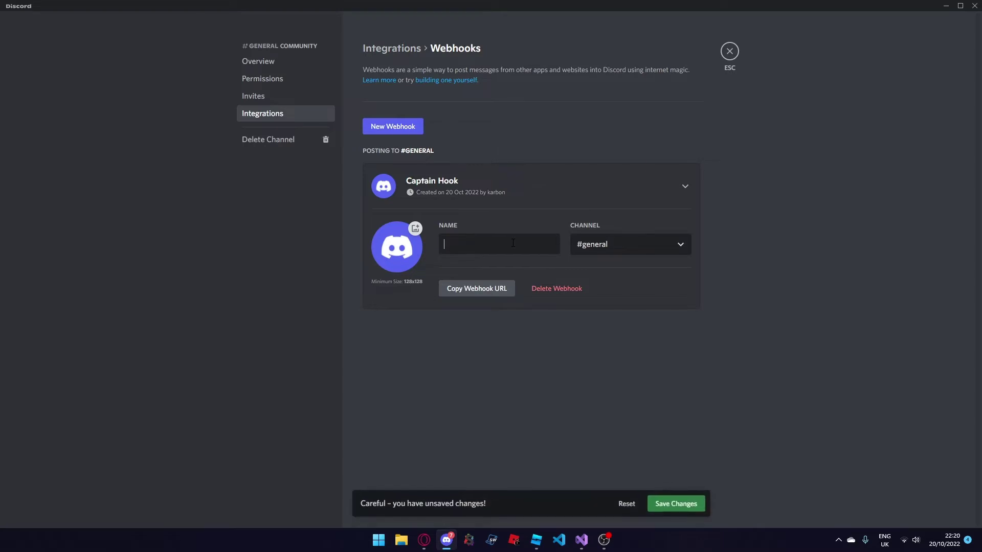
type("Test Donation")
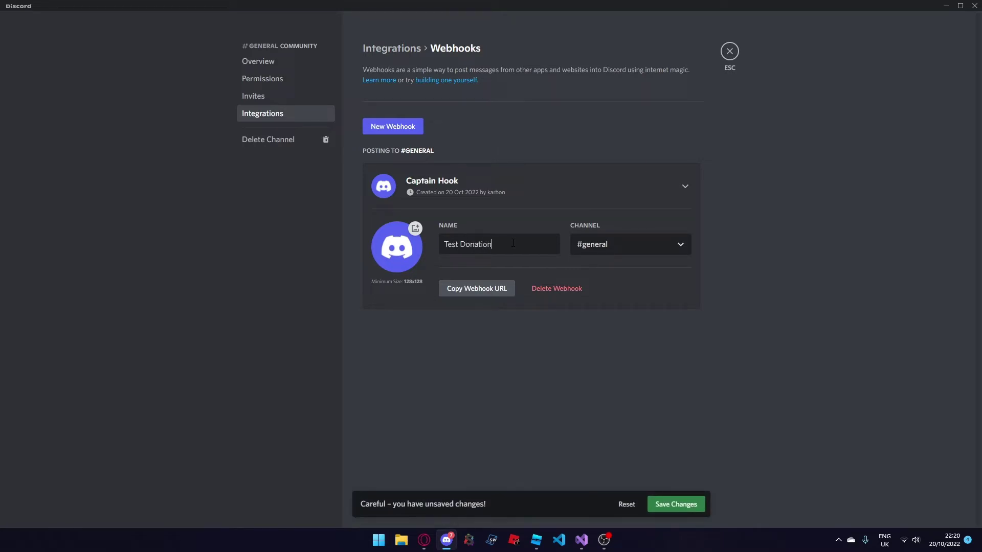
left_click(394, 241)
left_click(457, 259)
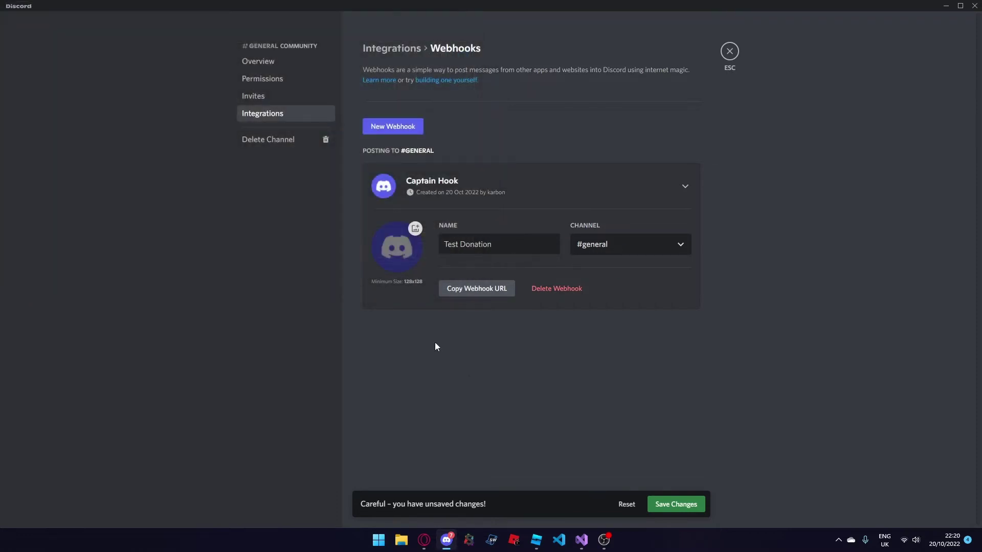
left_click(683, 505)
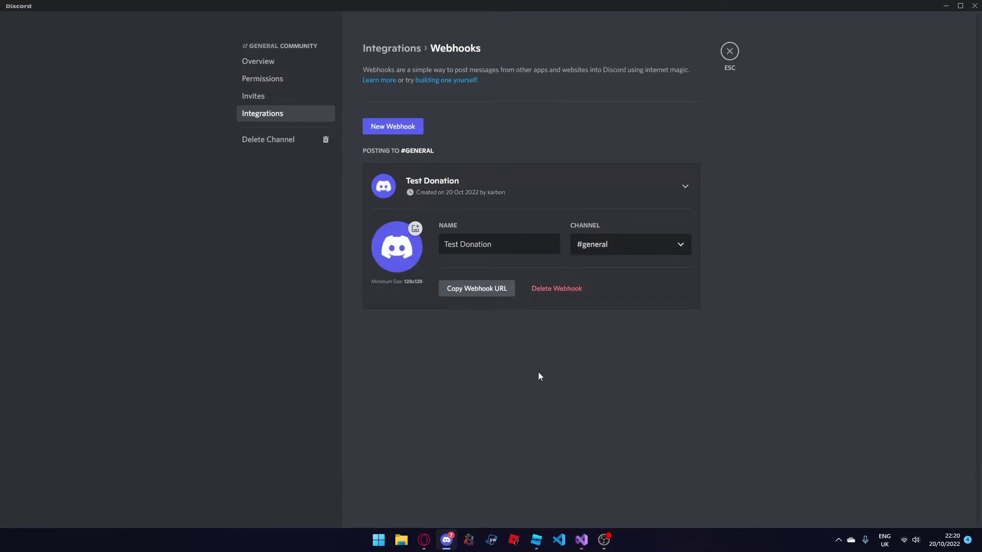
- Copy the webhook's URL, switch to Roblox Studio and paste it as the Webhook_URL value
left_click(463, 289)
left_click(537, 541)
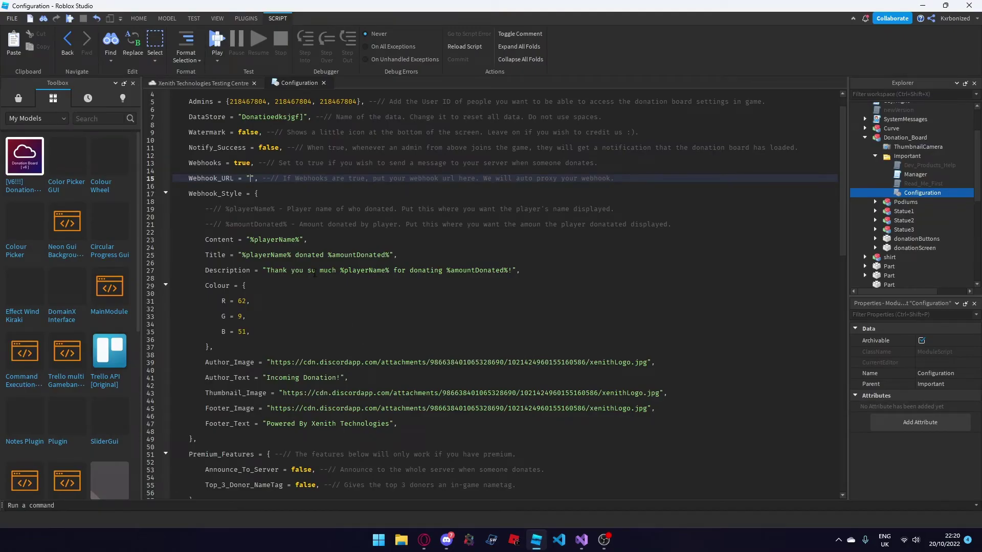
key("ctrl+v")
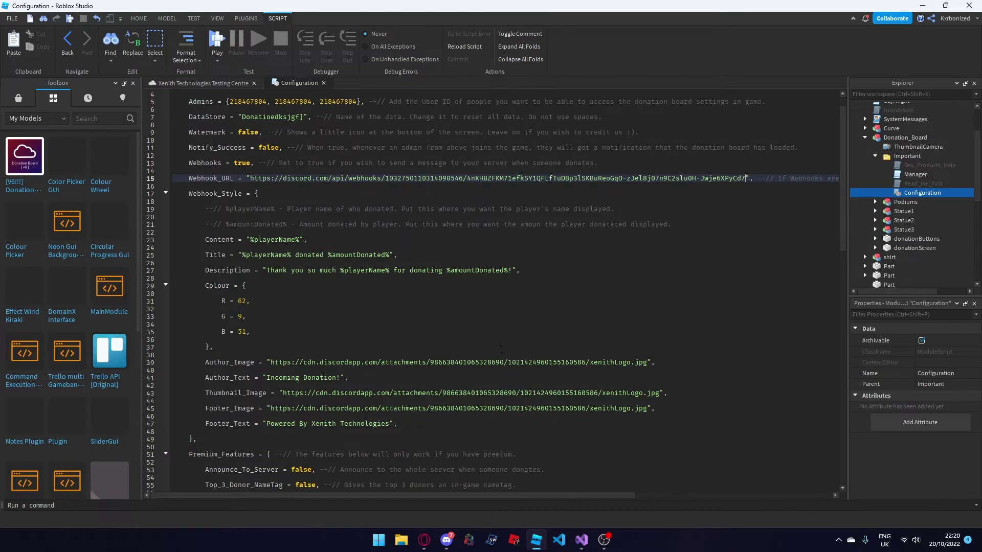
left_click(413, 314)
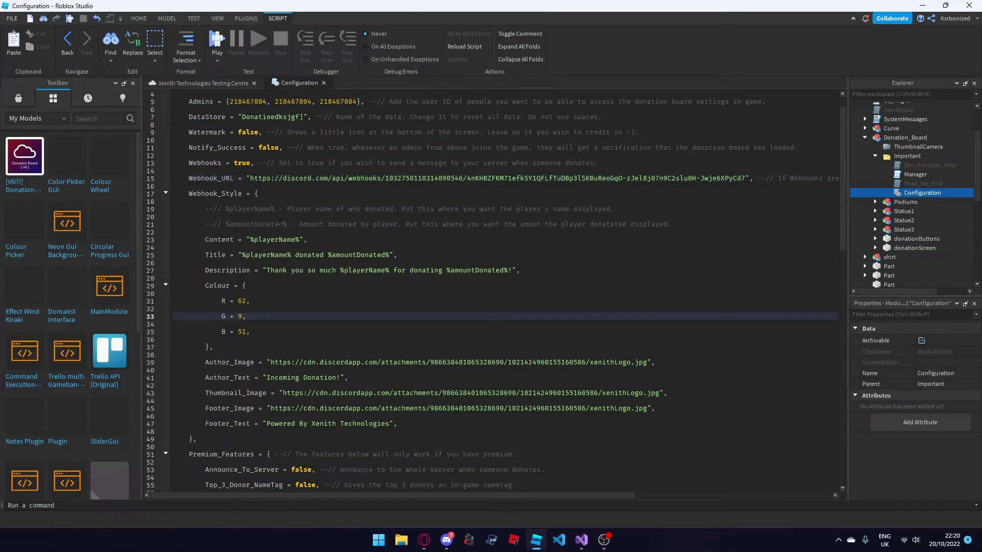
- Highlight the Webhook_Style block to examine its text, colour and image settings
scroll(307, 269, "down", 1)
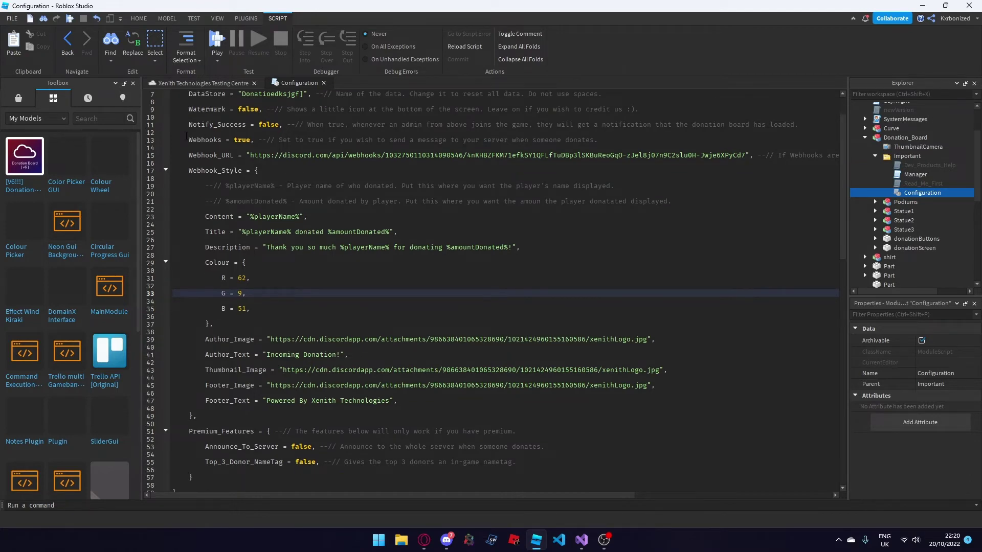
left_click_drag(189, 172, 271, 409)
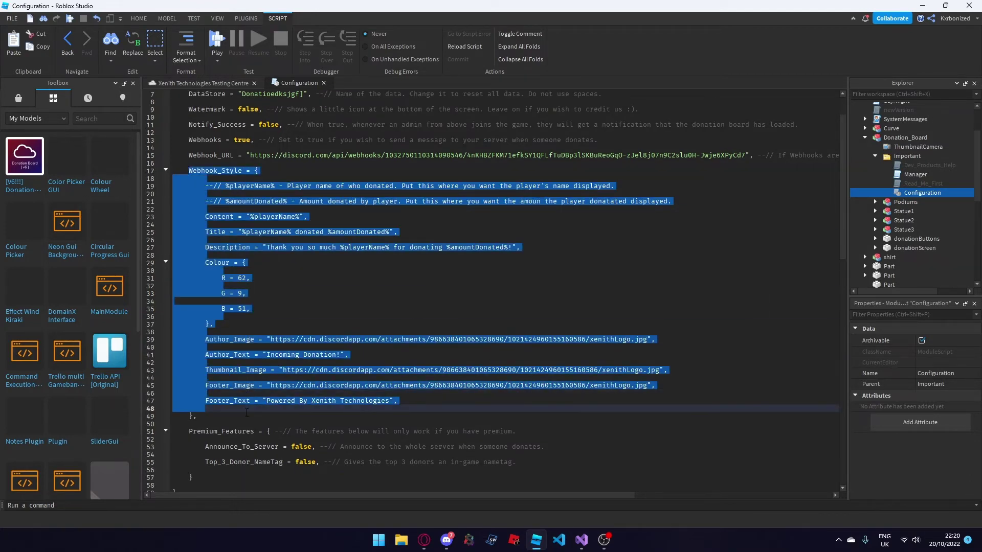
left_click(286, 417)
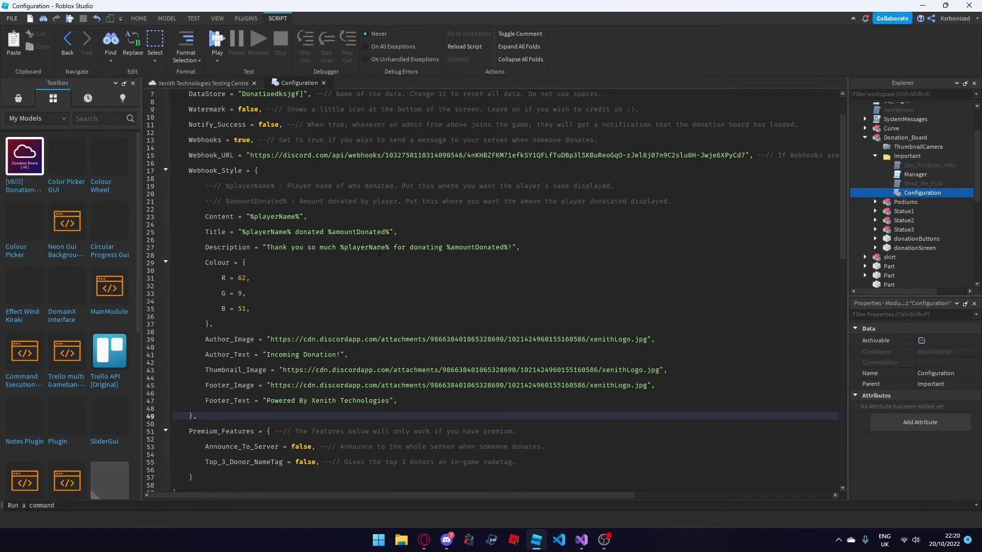
- Highlight the %playerName% placeholder comment and the Content, Title and Description values in Webhook_Style to examine the message text
left_click_drag(226, 186, 276, 185)
left_click(263, 194)
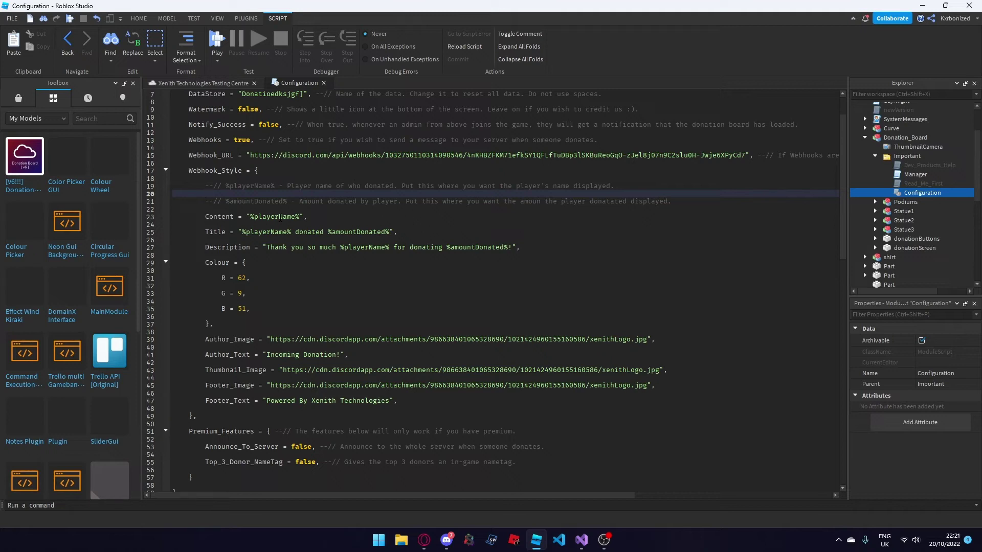
left_click_drag(250, 217, 300, 217)
left_click(302, 222)
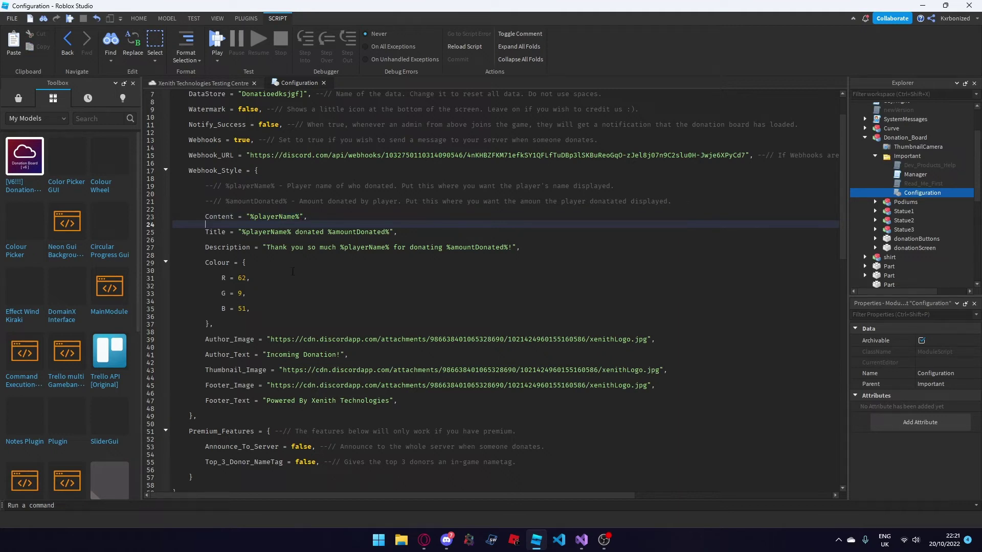
left_click_drag(242, 233, 291, 233)
left_click(302, 244)
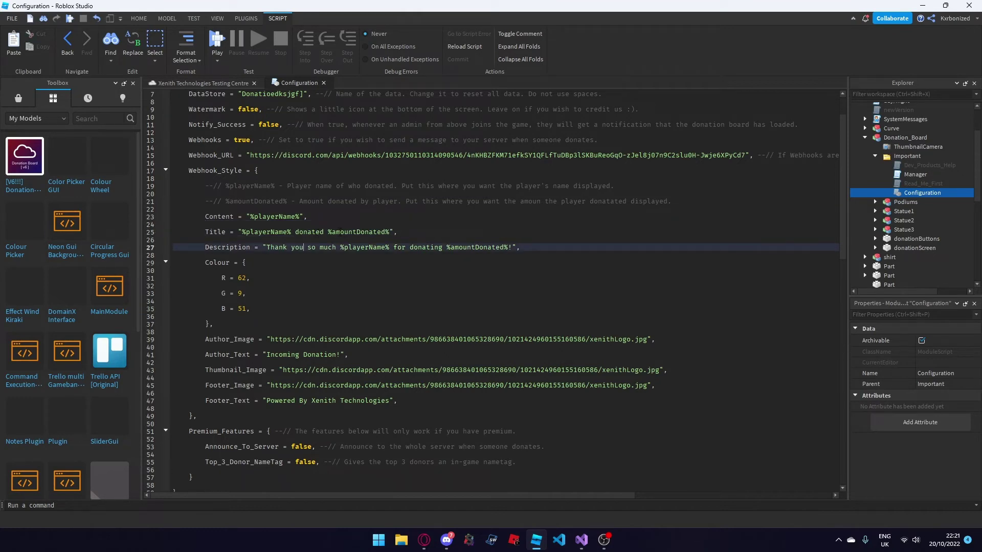
left_click_drag(275, 248, 485, 248)
left_click(409, 250)
left_click(506, 273)
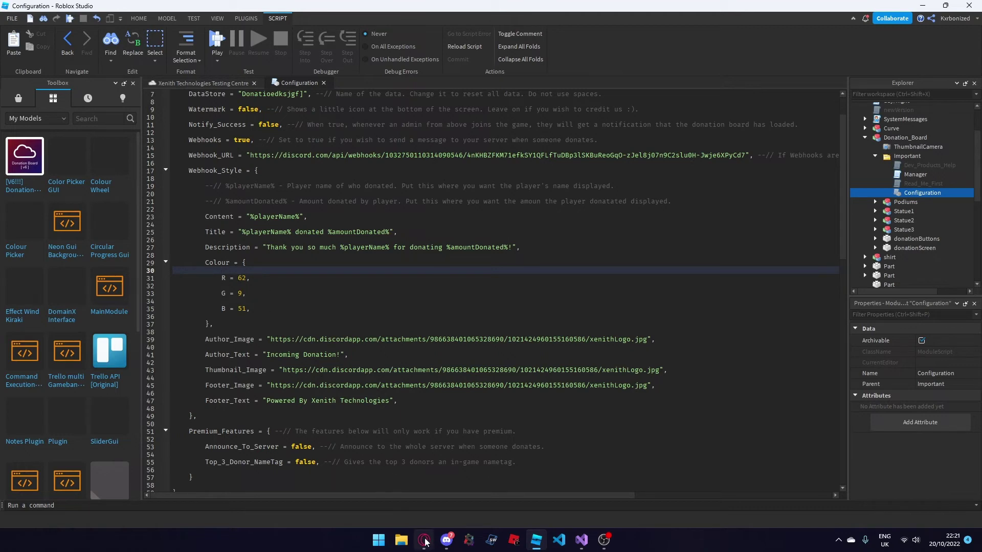
- Set the webhook message's Colour to R = 52, G = 99 and B = 200
double_click(242, 277)
type("52")
left_click(243, 294)
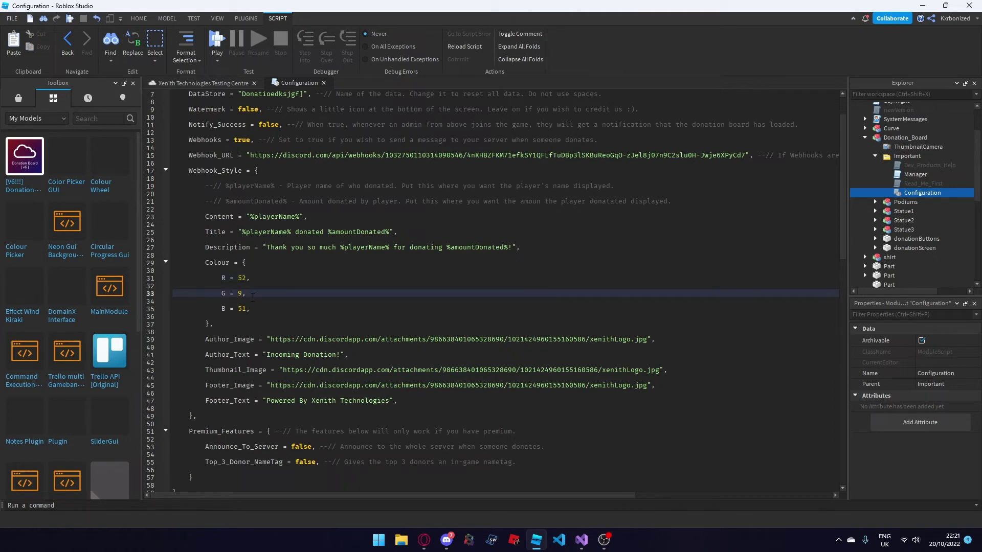
type("9")
left_click(242, 309)
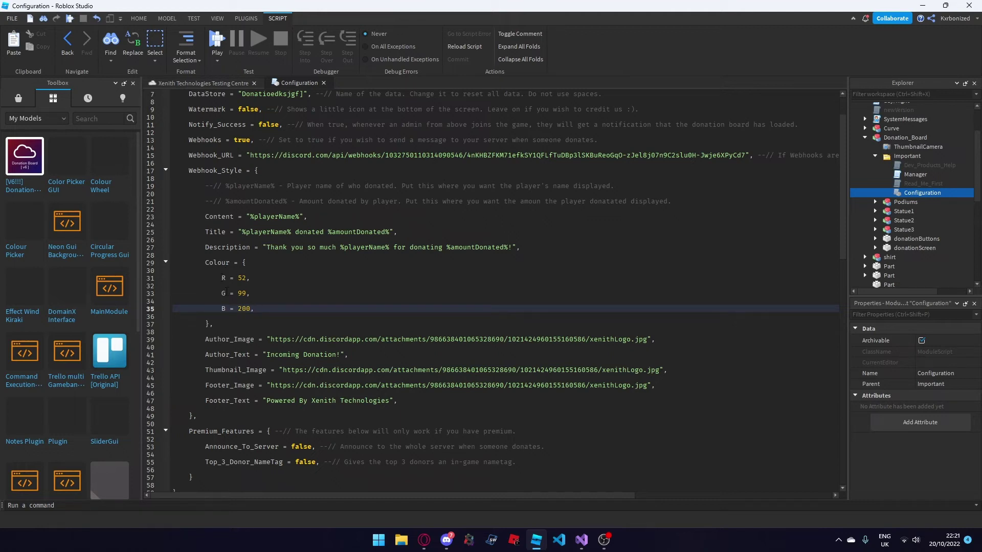
- Highlight the Author_Image link in Webhook_Style to examine the image settings
scroll(226, 313, "down", 1)
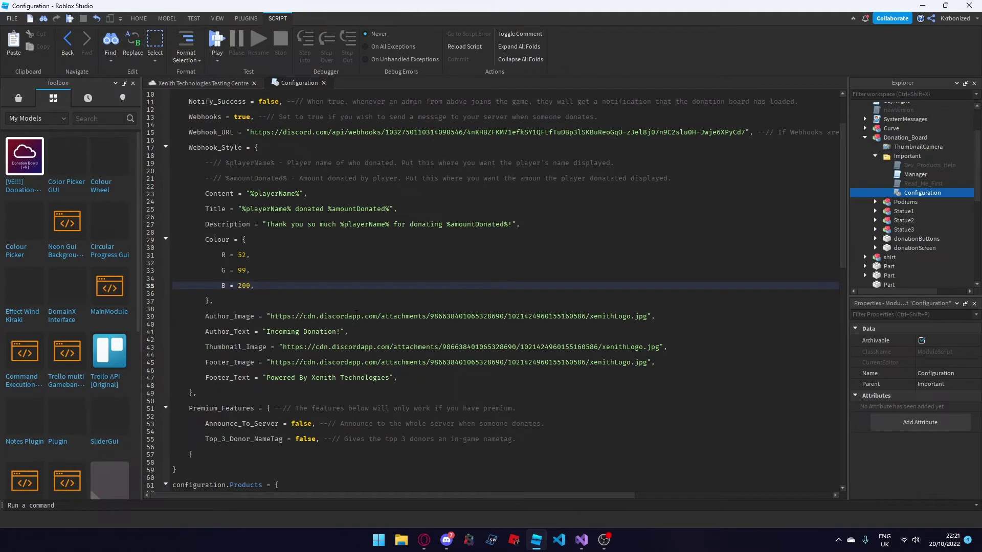
left_click_drag(271, 316, 543, 316)
left_click(544, 331)
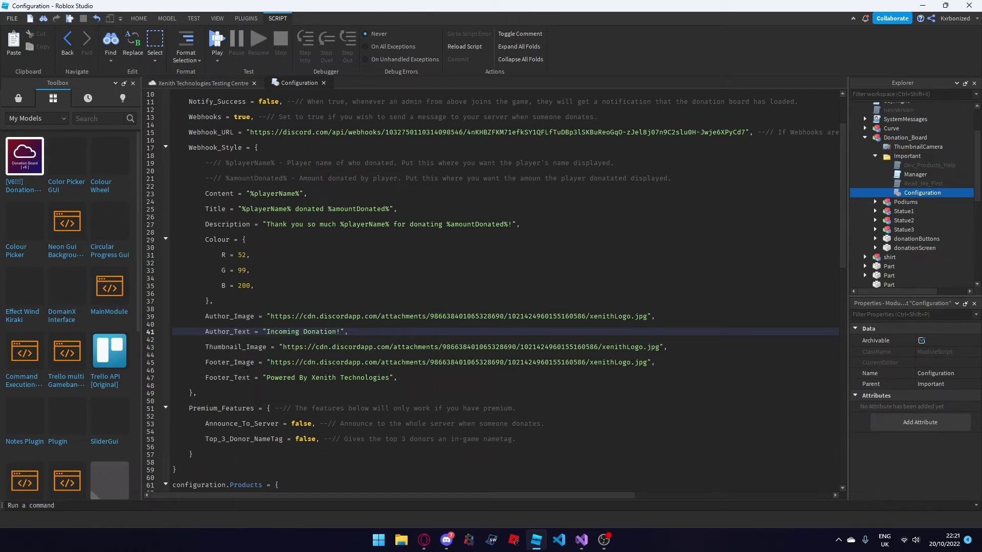
- Highlight the Premium_Features block to examine the options that require premium
scroll(245, 365, "down", 3)
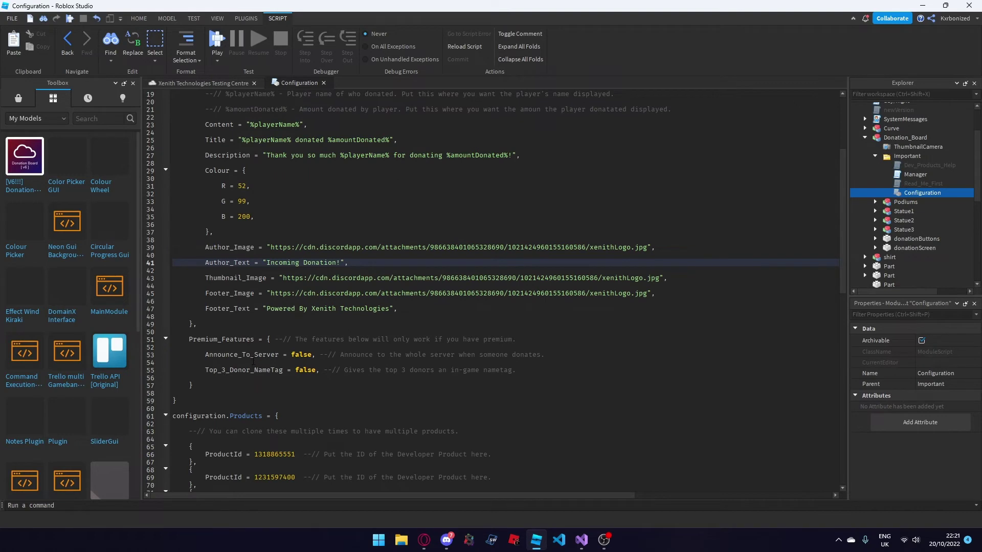
scroll(253, 362, "down", 2)
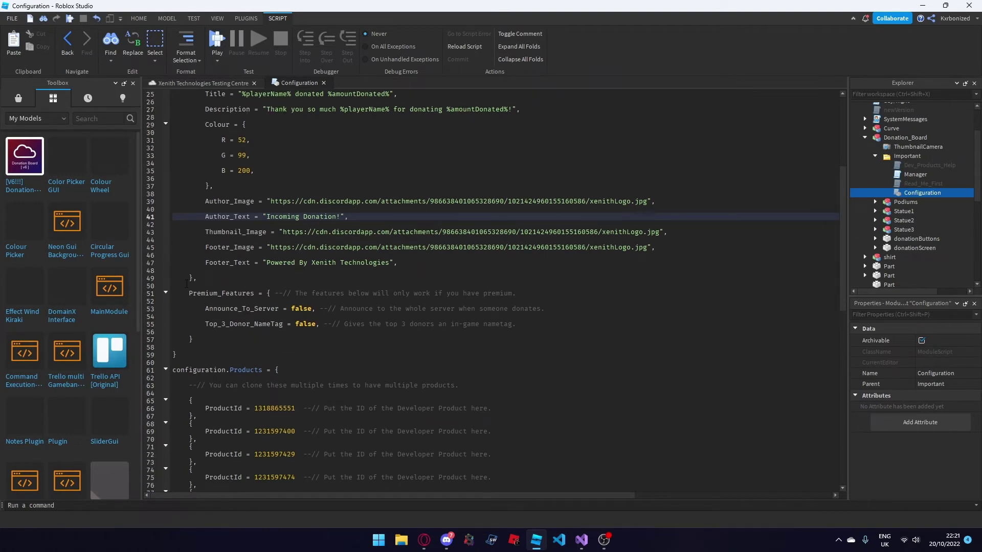
left_click_drag(189, 294, 209, 340)
left_click(210, 341)
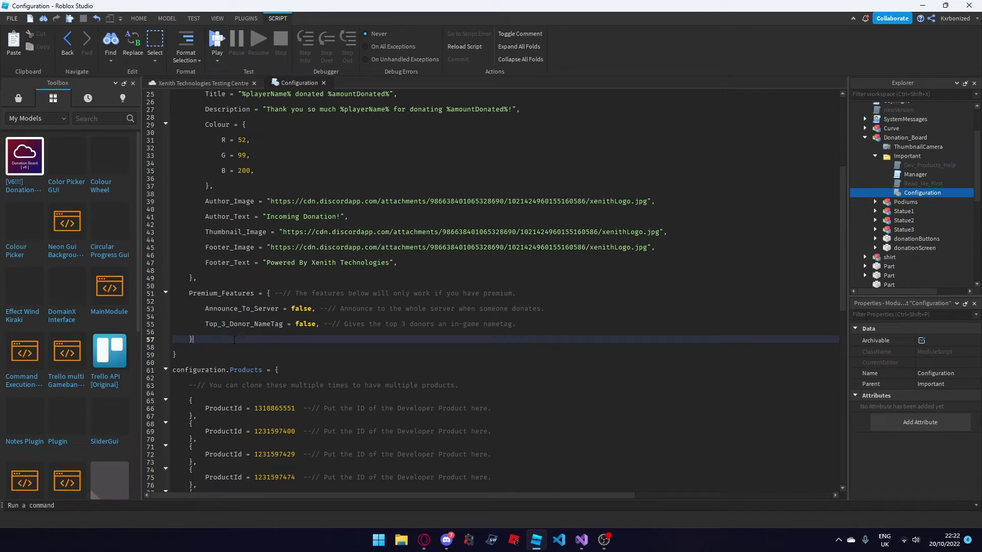
left_click_drag(188, 293, 209, 342)
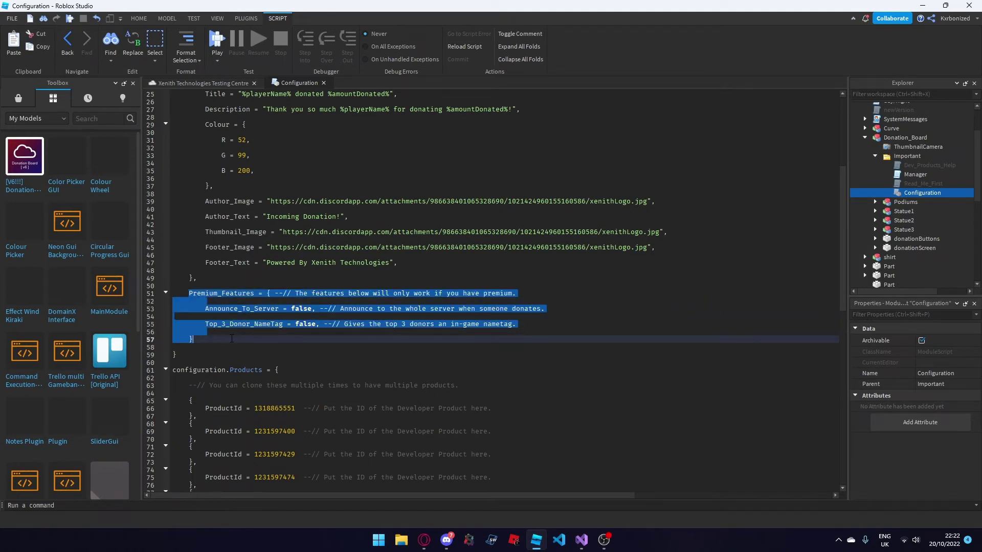
left_click(235, 344)
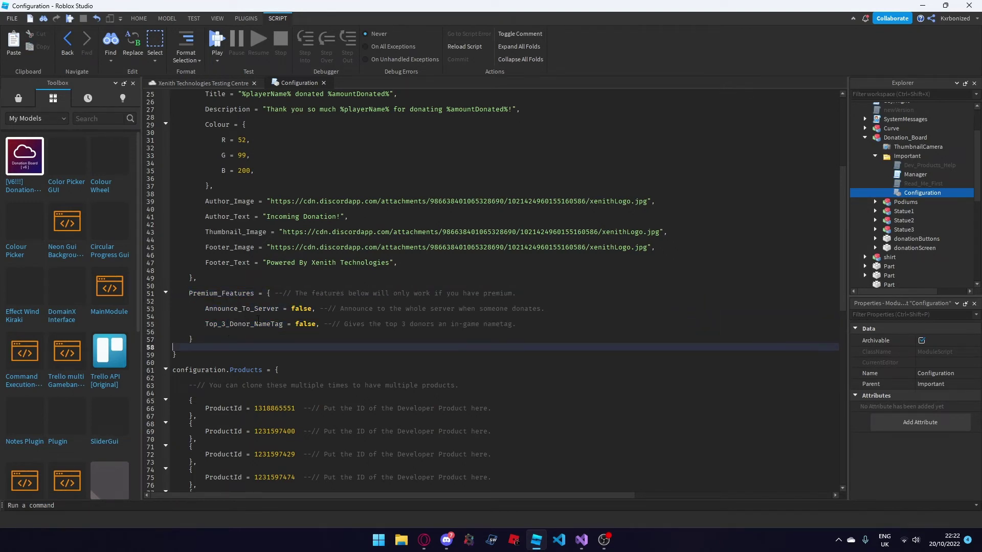
- Set Announce_To_Server and Top_3_Donor_NameTag to true in Premium_Features
double_click(241, 309)
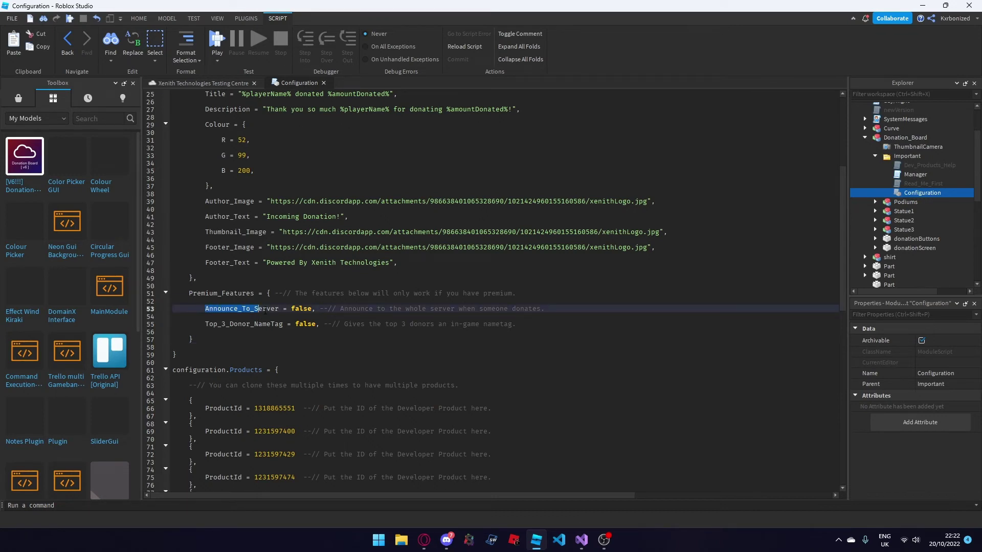
double_click(301, 309)
type("true")
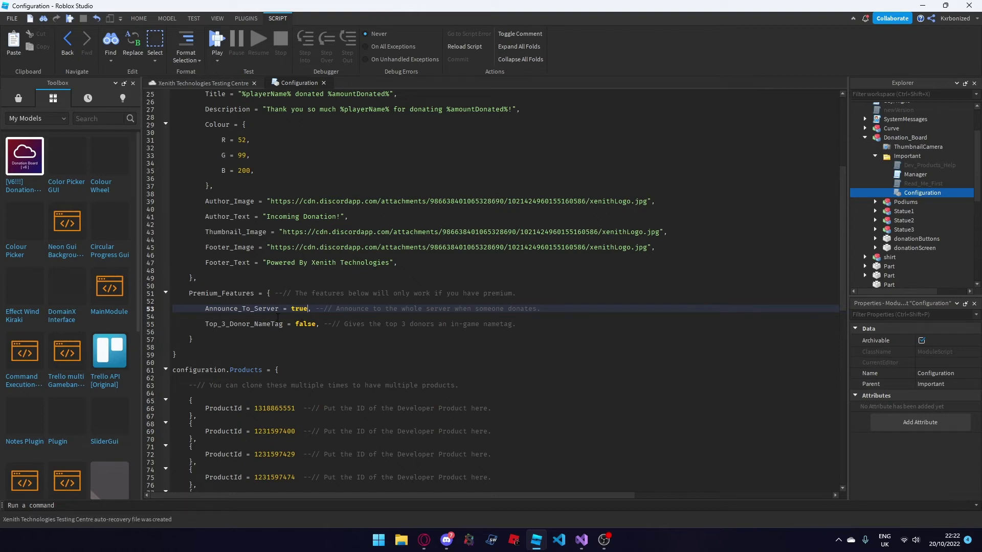
left_click_drag(205, 324, 254, 324)
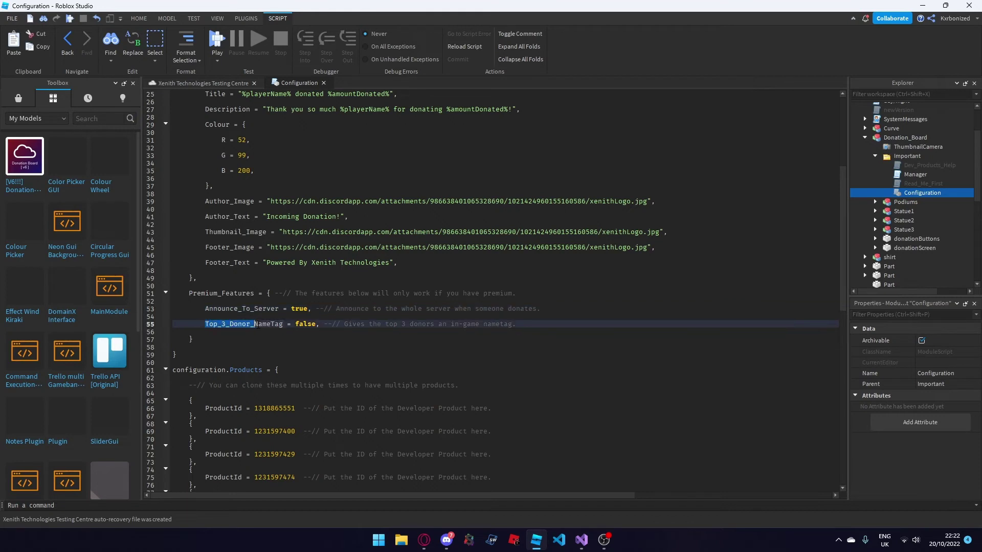
double_click(306, 324)
type("true")
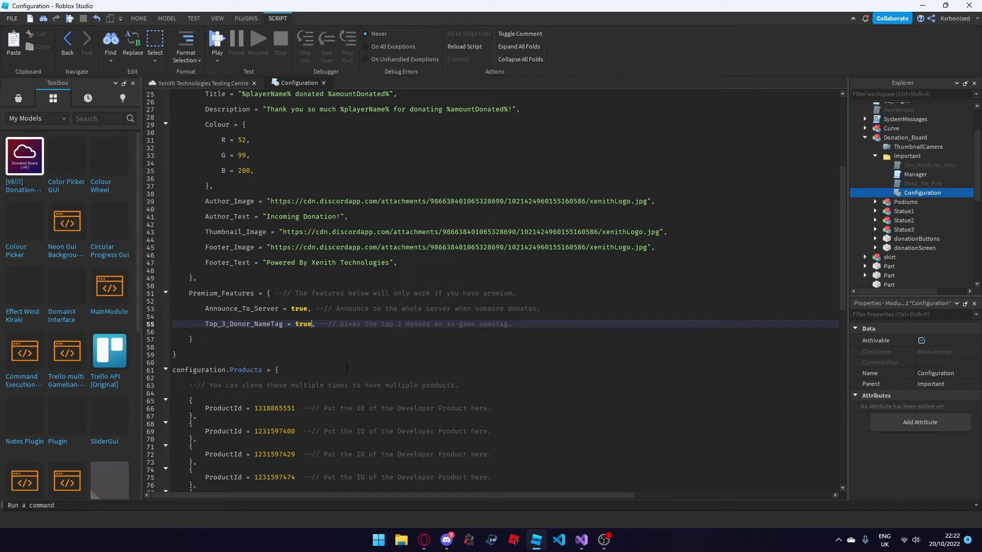
- Switch to the running Roblox game, walk up to the donations board and open its settings
scroll(343, 362, "up", 6)
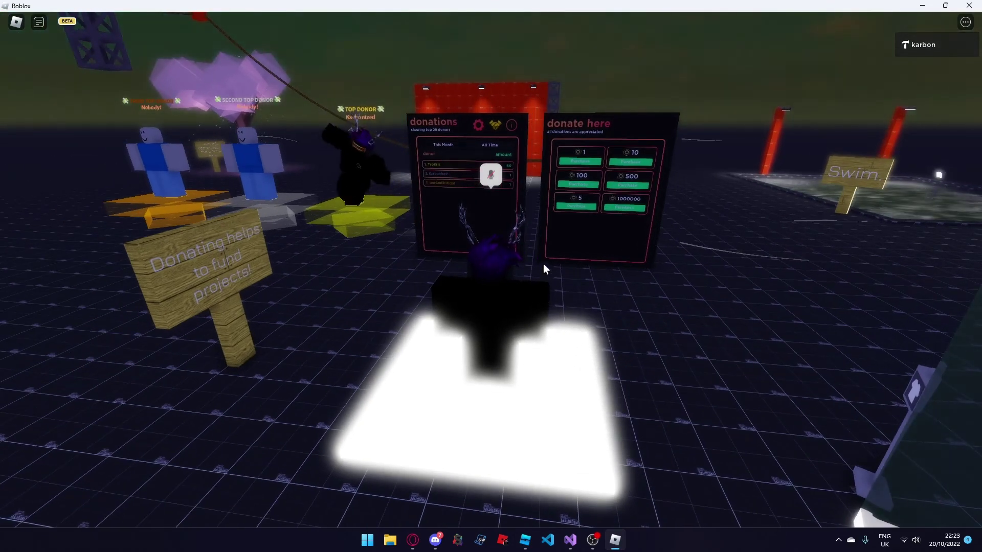
right_click_drag(513, 282, 513, 282)
key("w")
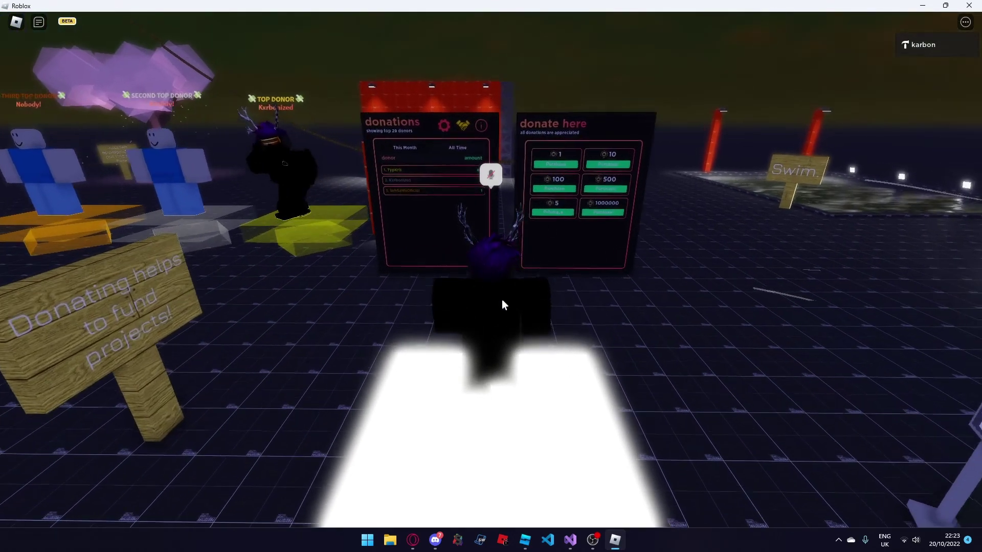
key("a")
key("d")
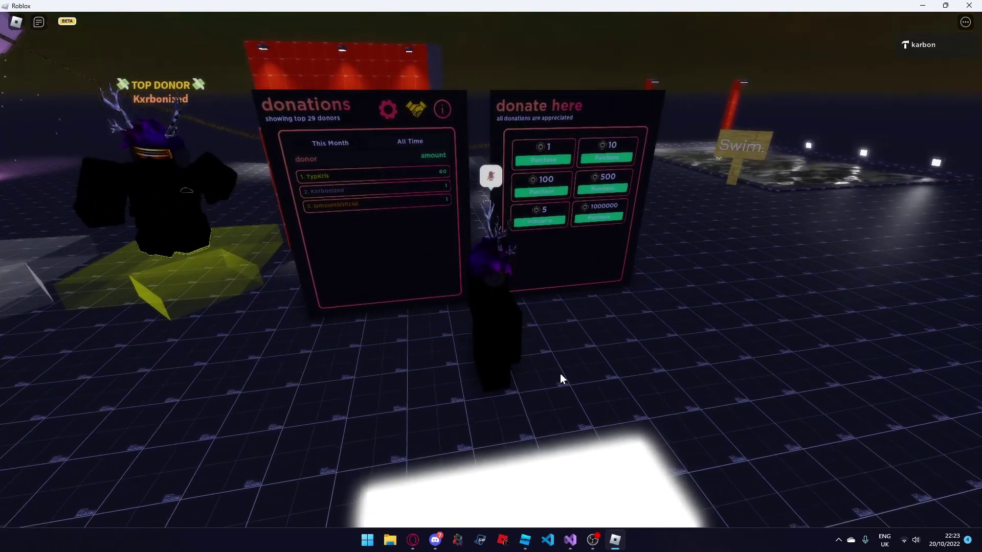
key("d")
key("w")
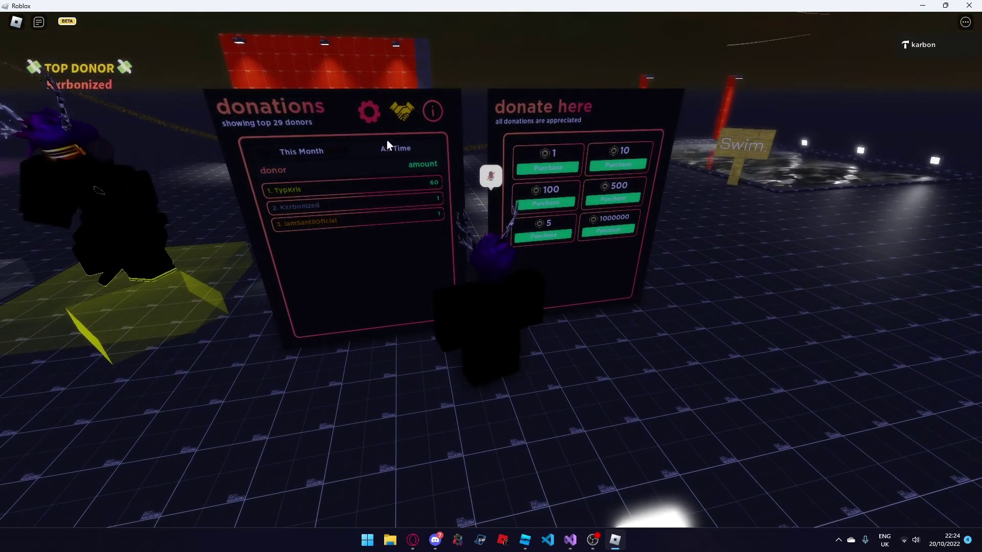
left_click(369, 115)
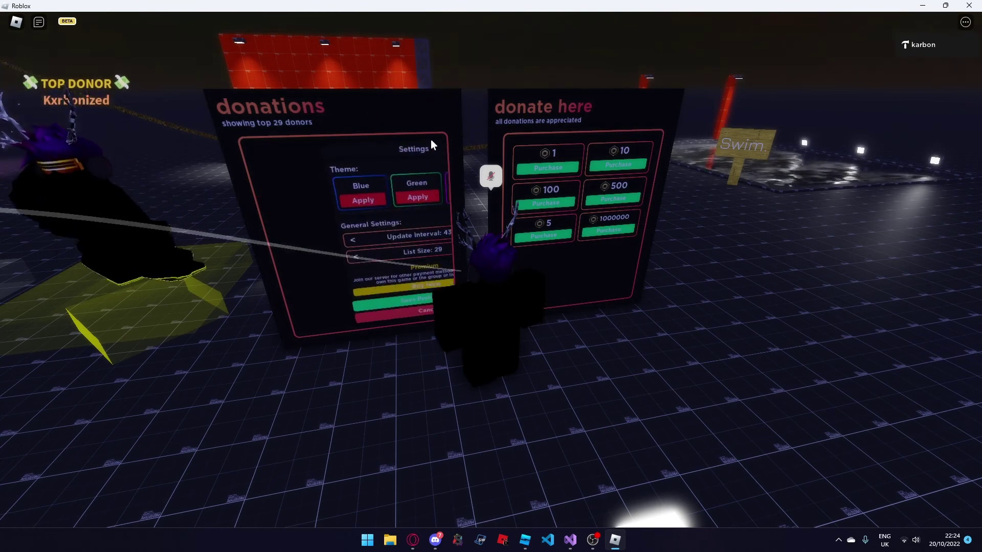
right_click_drag(392, 365, 398, 368)
key("w")
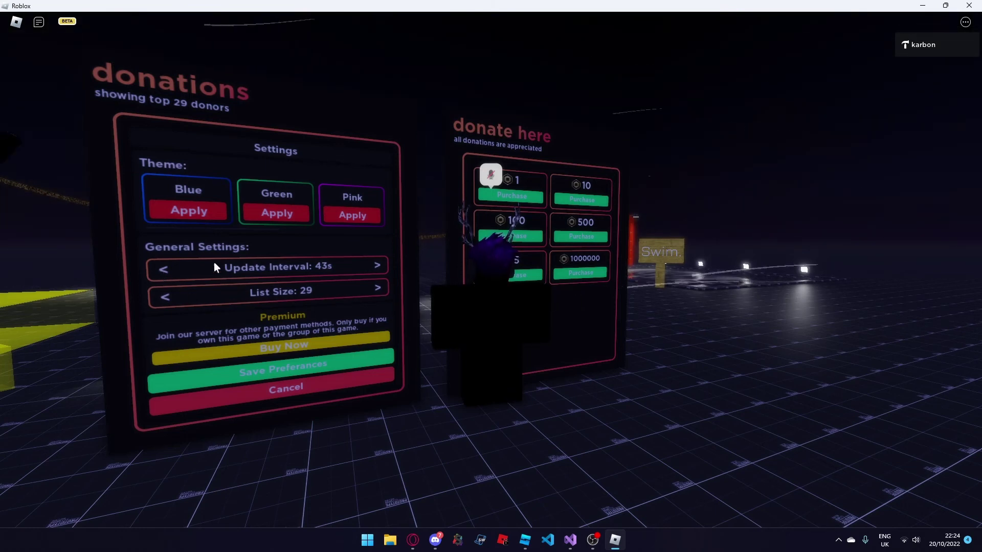
- Try an update interval of 30s and a list size of 50 in the board's settings, and cancel without saving
double_click(159, 268)
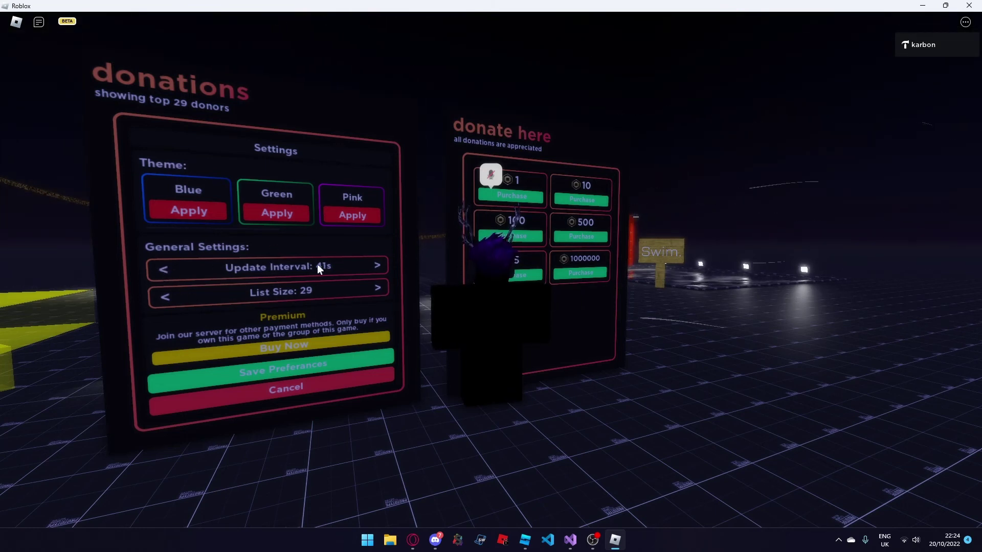
left_click(164, 270)
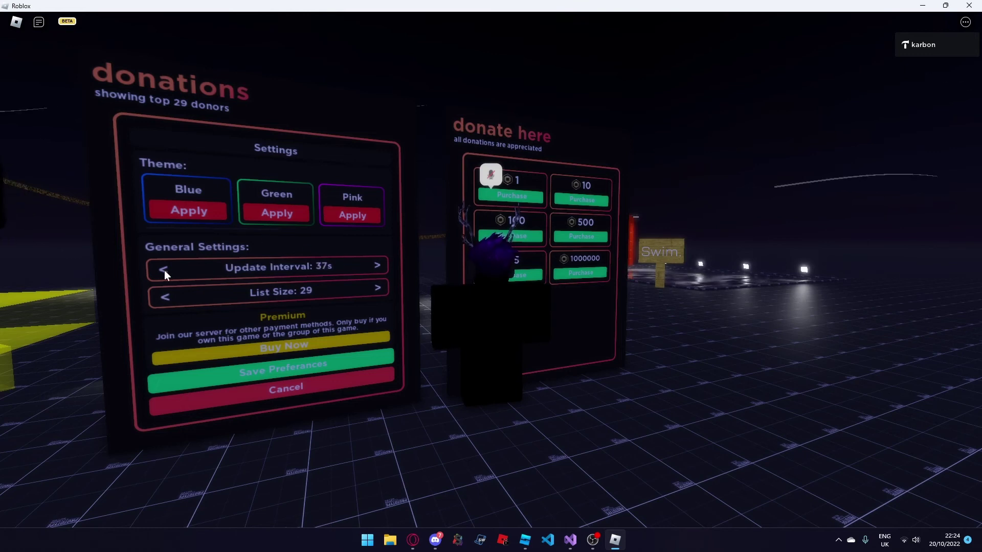
left_click(164, 270)
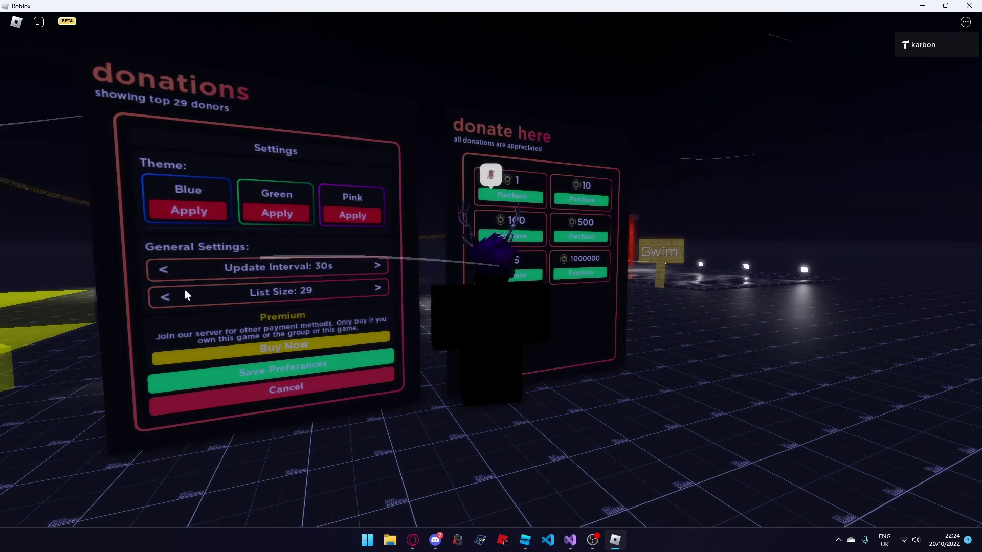
left_click(379, 289)
left_click(378, 289)
left_click(379, 288)
left_click(379, 289)
left_click(378, 289)
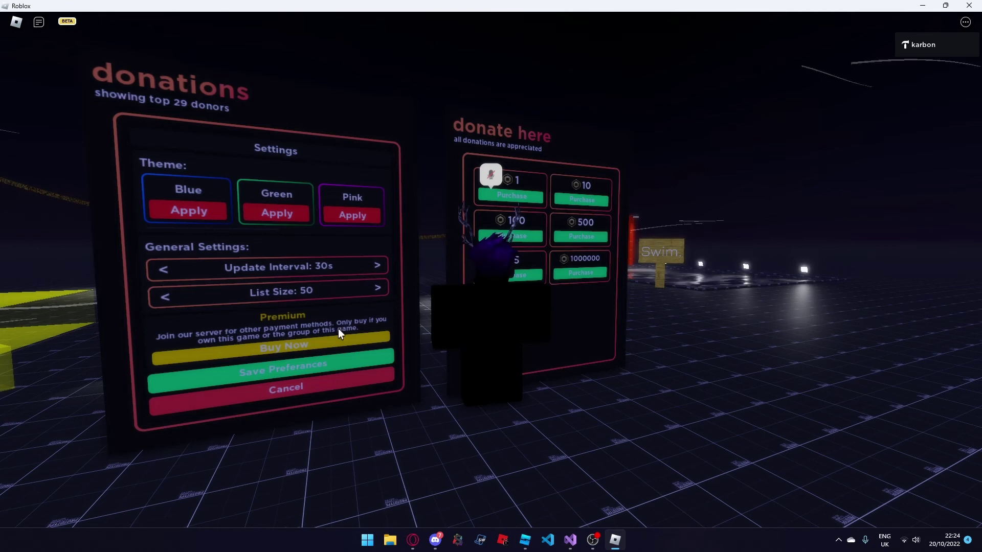
left_click(327, 382)
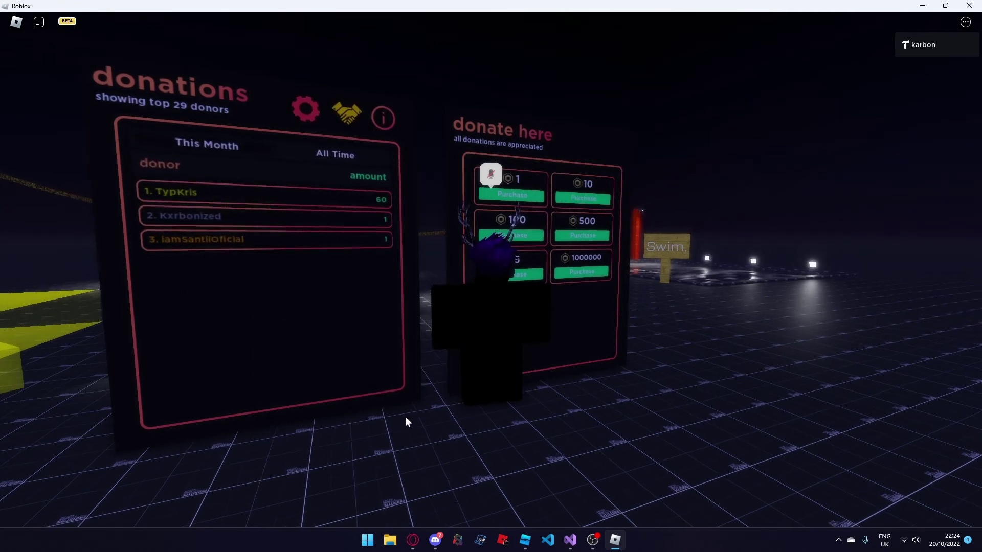
- Open the donations board's Sponsors page and move closer to examine the three sponsor slots
left_click(347, 114)
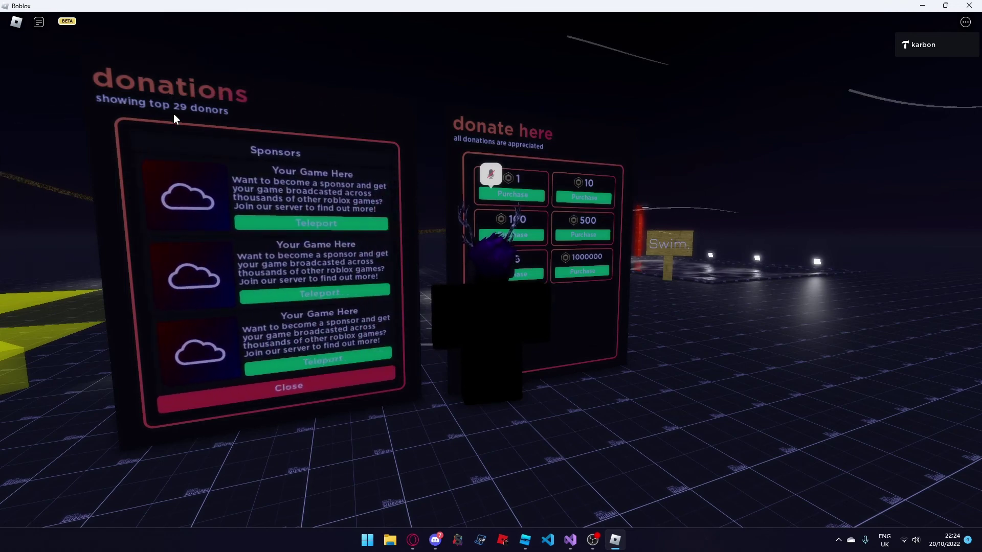
right_click_drag(434, 299, 428, 303)
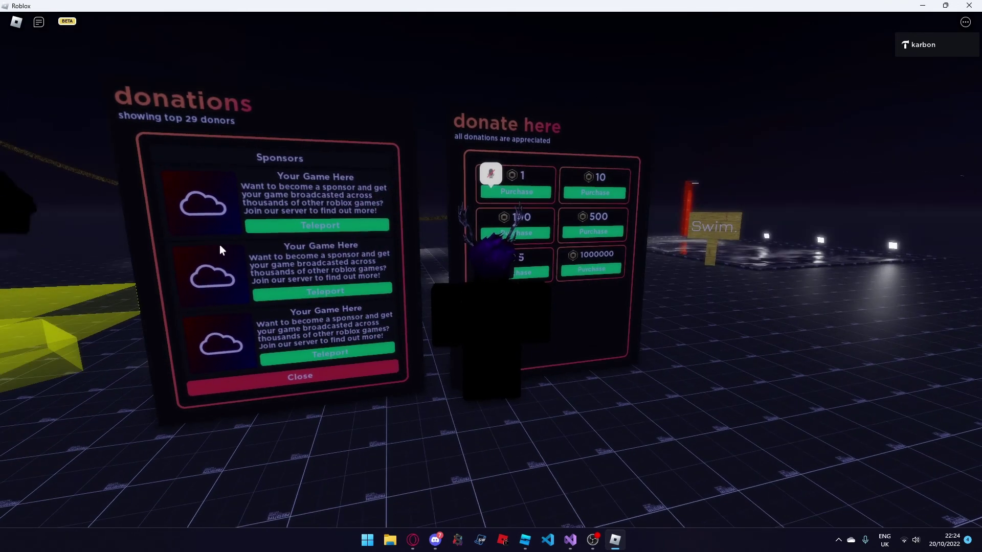
right_click_drag(374, 235, 439, 260)
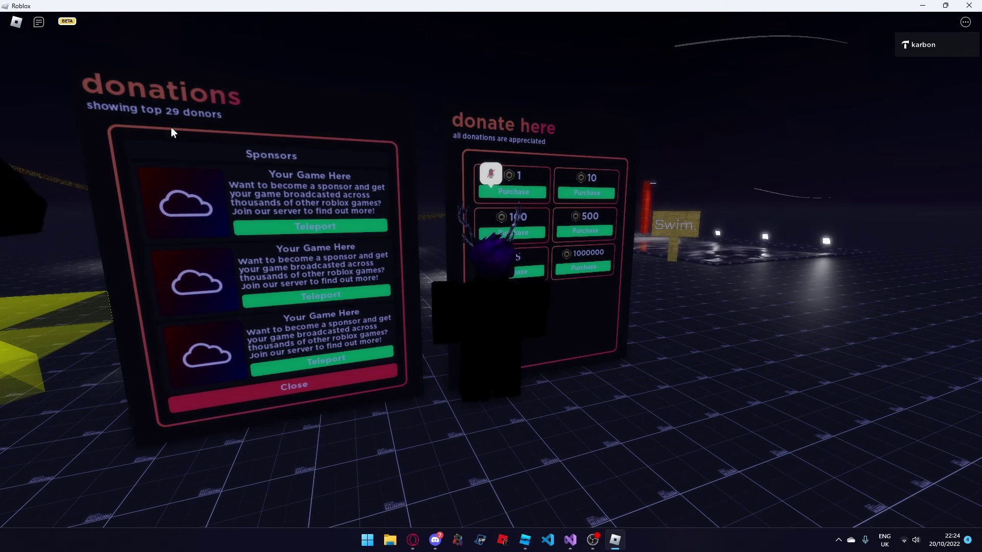
key("s")
right_click_drag(425, 285, 421, 284)
key("w")
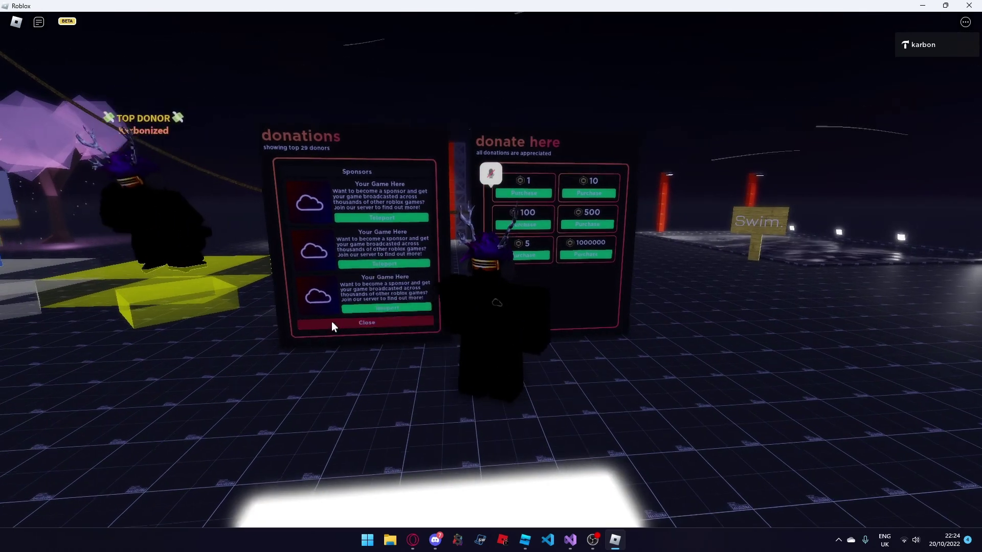
right_click_drag(405, 351, 455, 397)
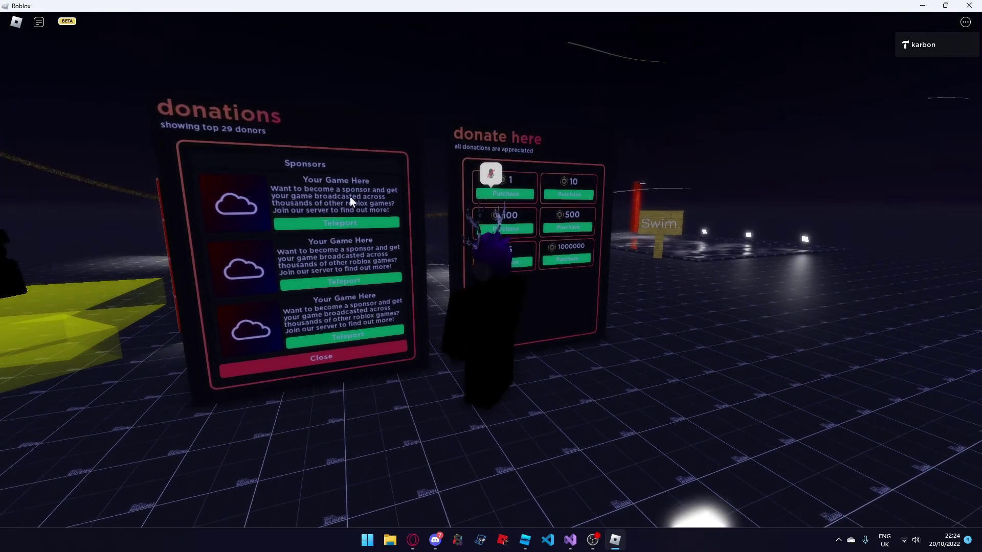
key("w")
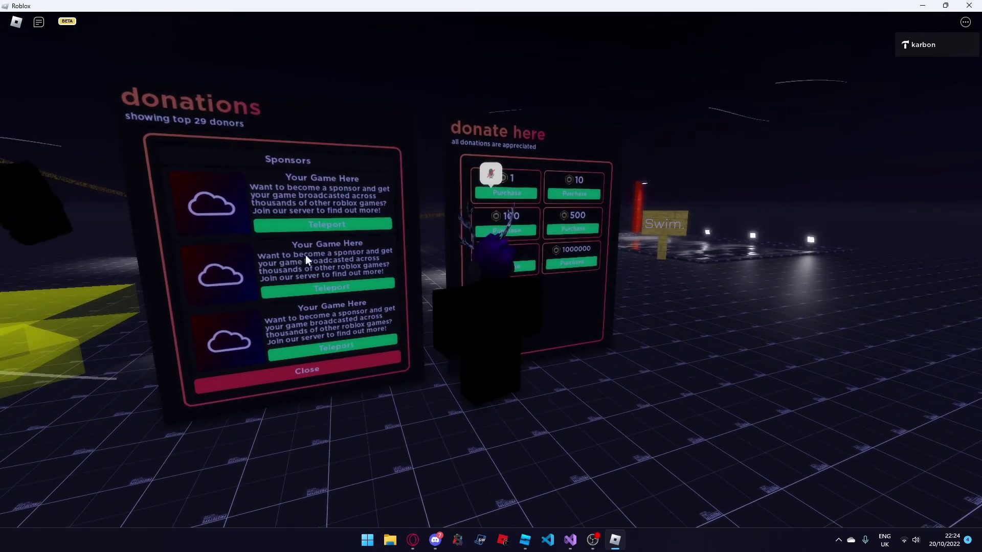
key("w")
right_click_drag(469, 363, 468, 369)
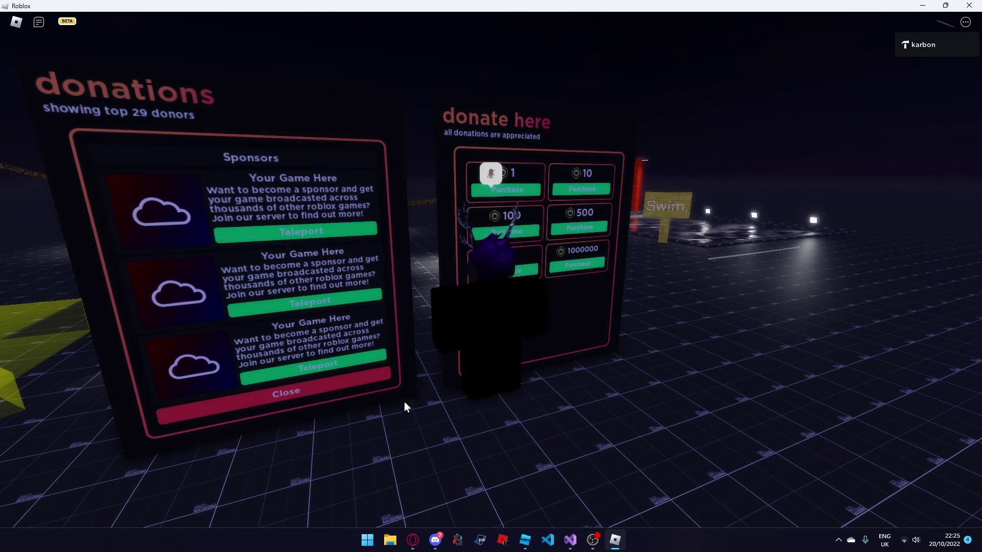
- Try to buy Xenith Premium from the donations board's settings and cancel the purchase
left_click(363, 382)
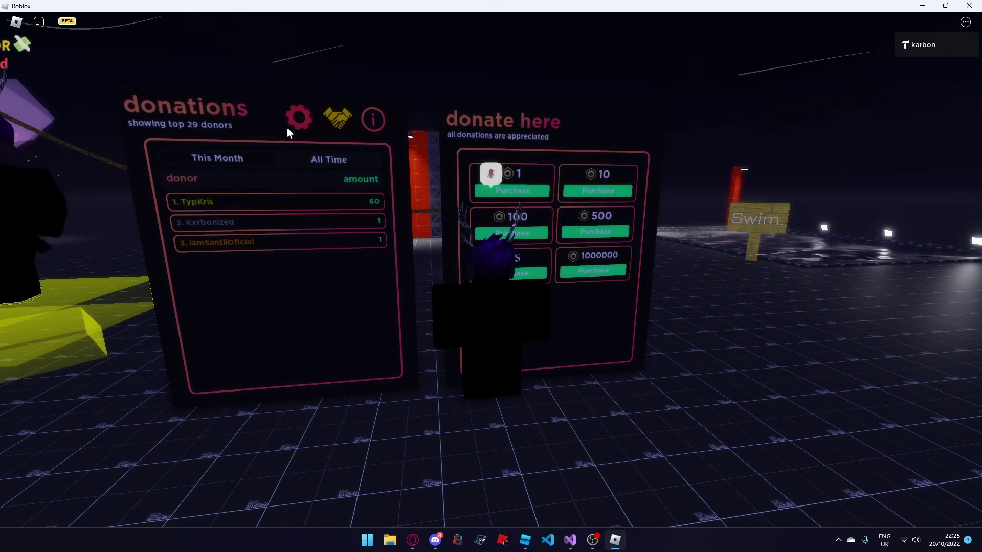
left_click(299, 115)
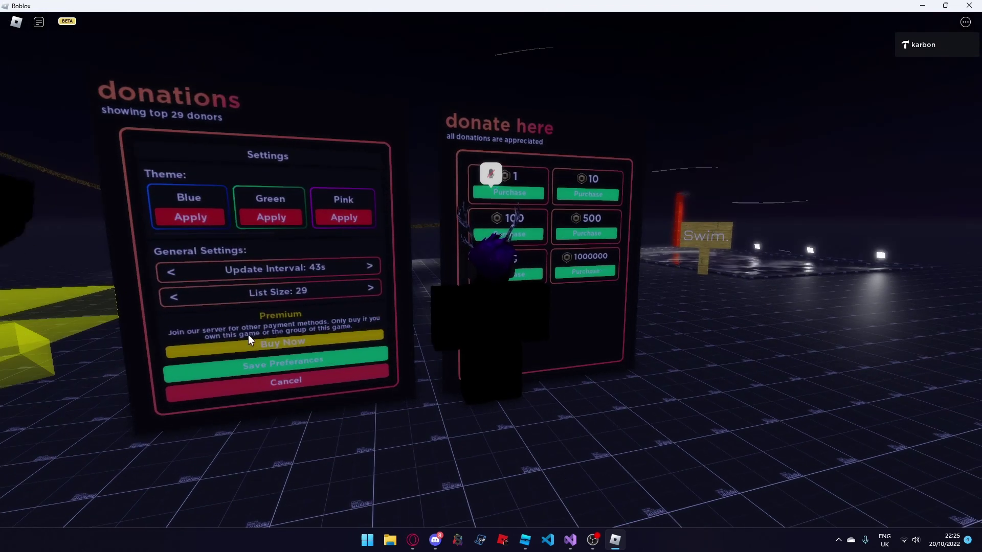
left_click(303, 343)
left_click(529, 334)
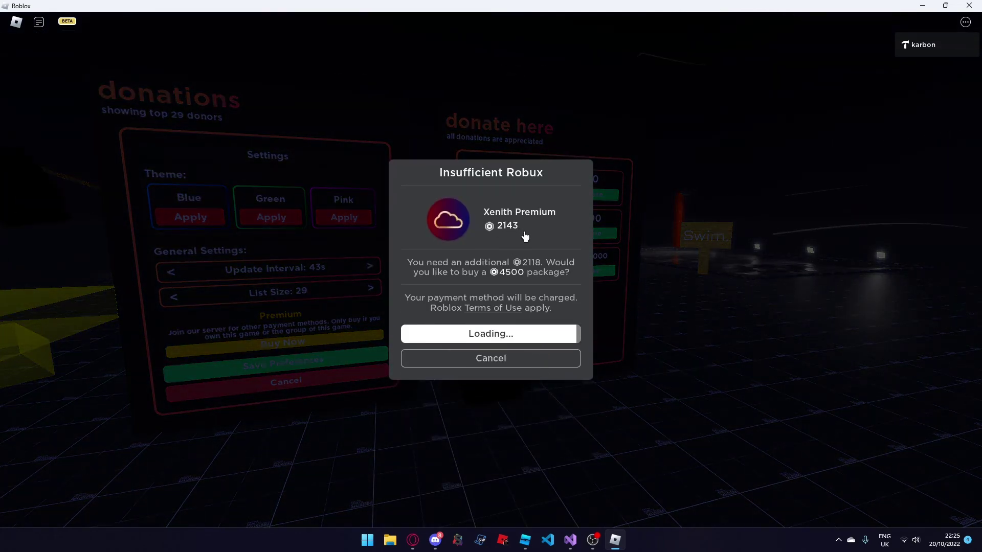
left_click(513, 361)
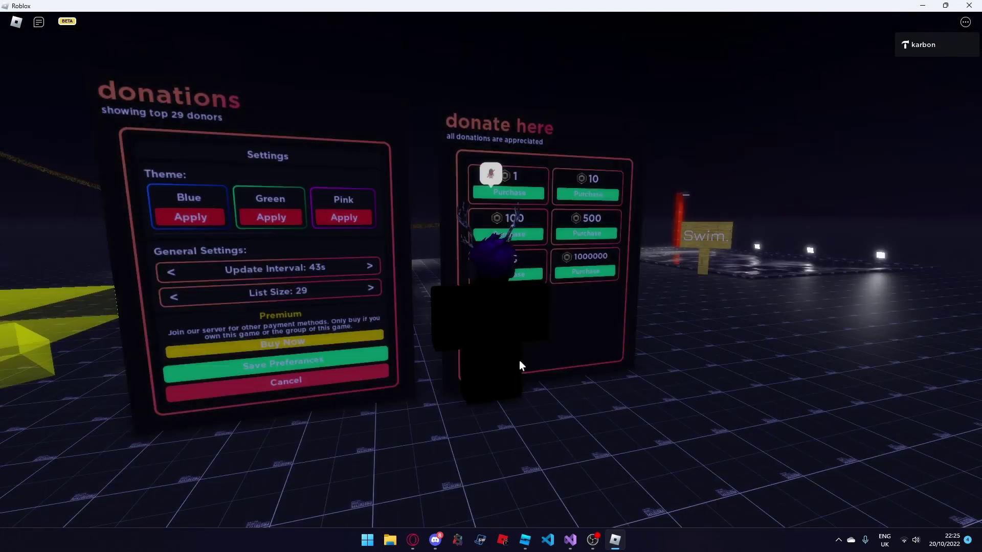
right_click_drag(554, 421, 554, 421)
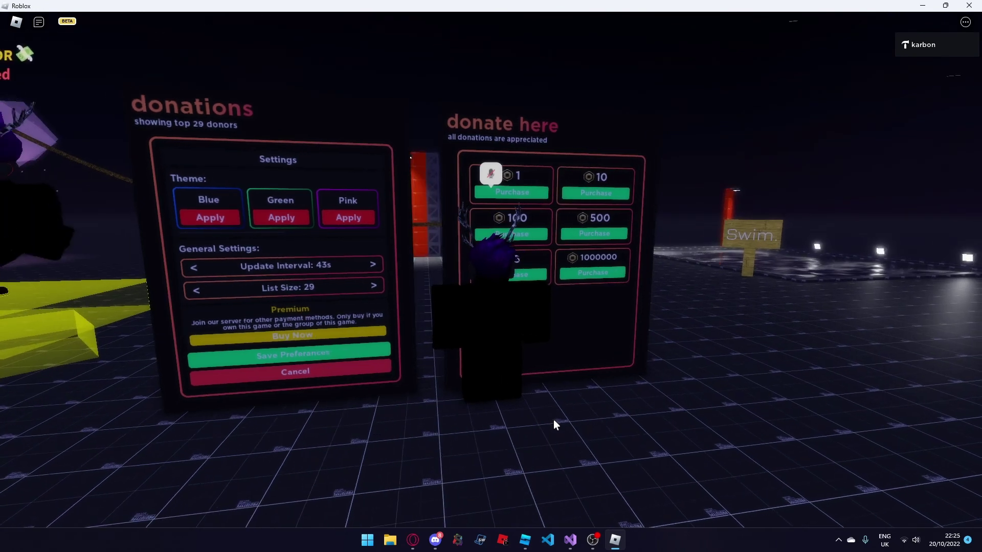
key("s")
key("a")
key("d")
key("a")
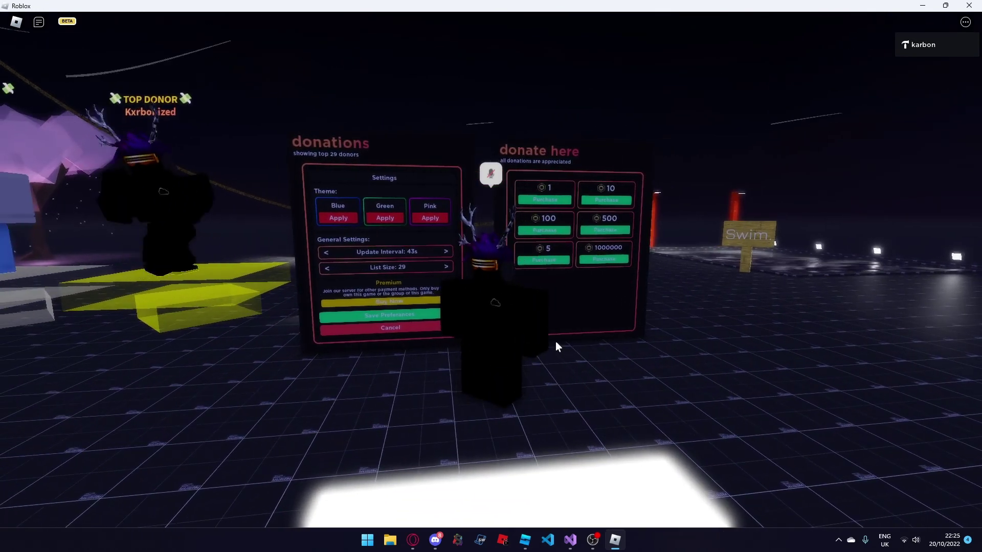
key("d")
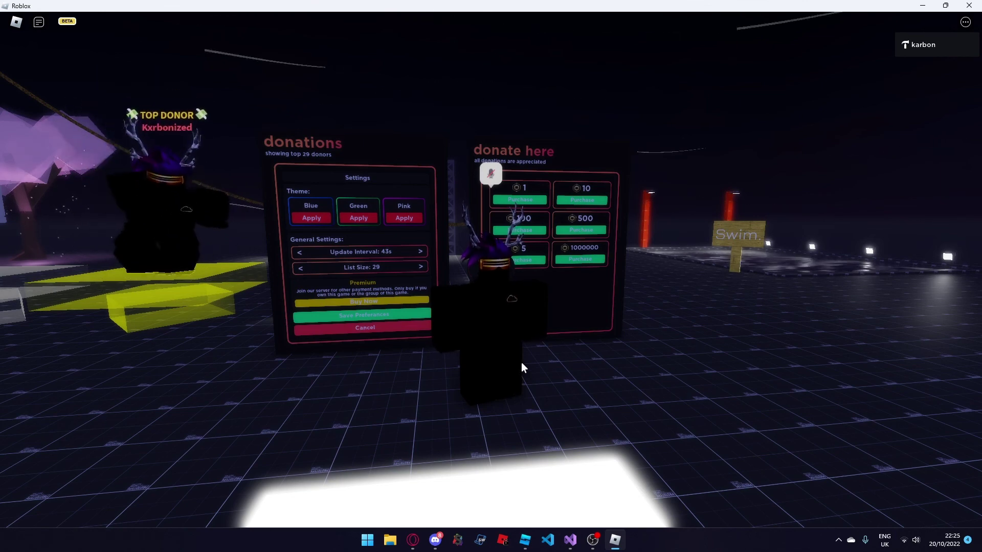
right_click_drag(507, 400, 508, 400)
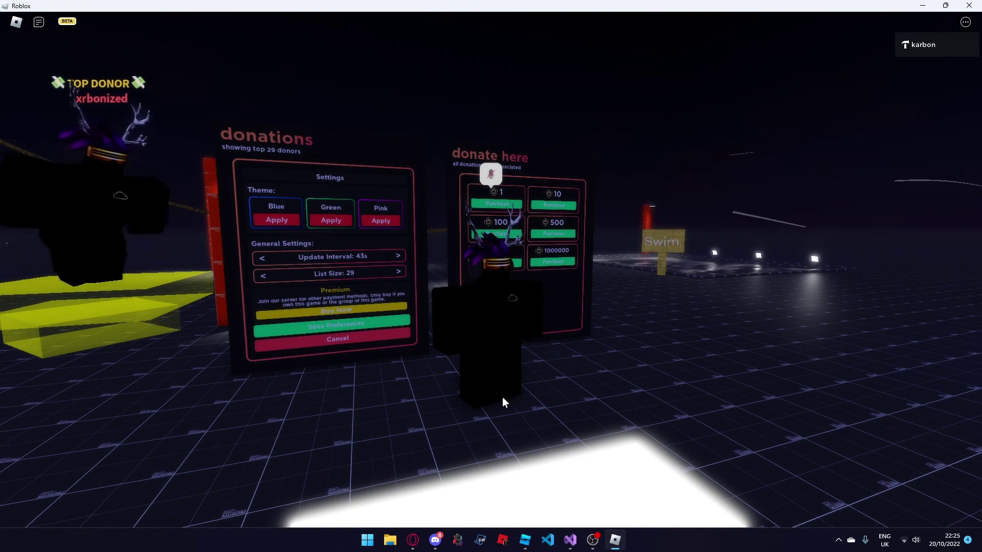
right_click_drag(515, 396, 572, 377)
key("a")
key("d")
key("s")
key("a")
scroll(572, 376, "down", 1)
key("w")
key("a")
key("s")
key("d")
key("s")
- Cancel out of the donations board's settings and back away to view both boards and the top donor statues
key("w")
key("d")
key("w")
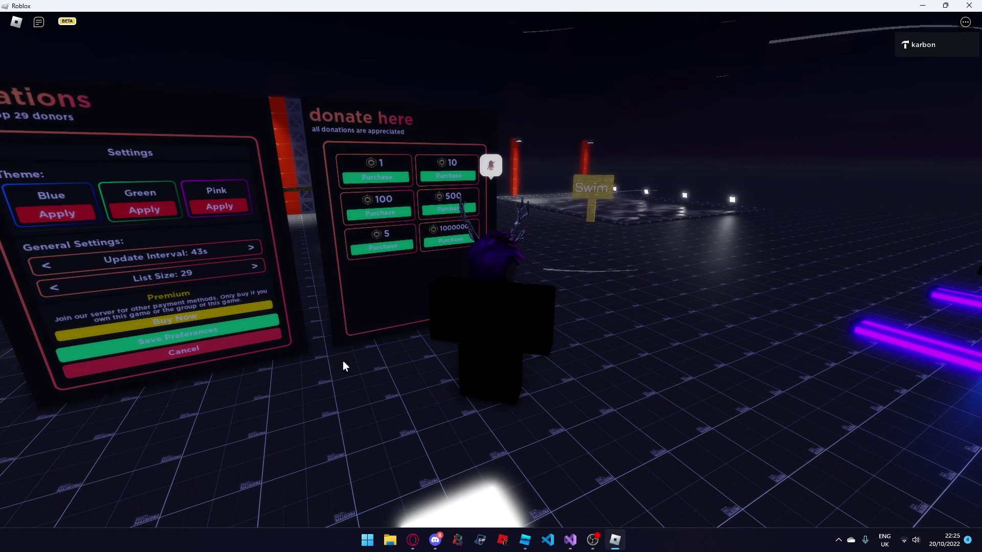
left_click(229, 345)
key("s")
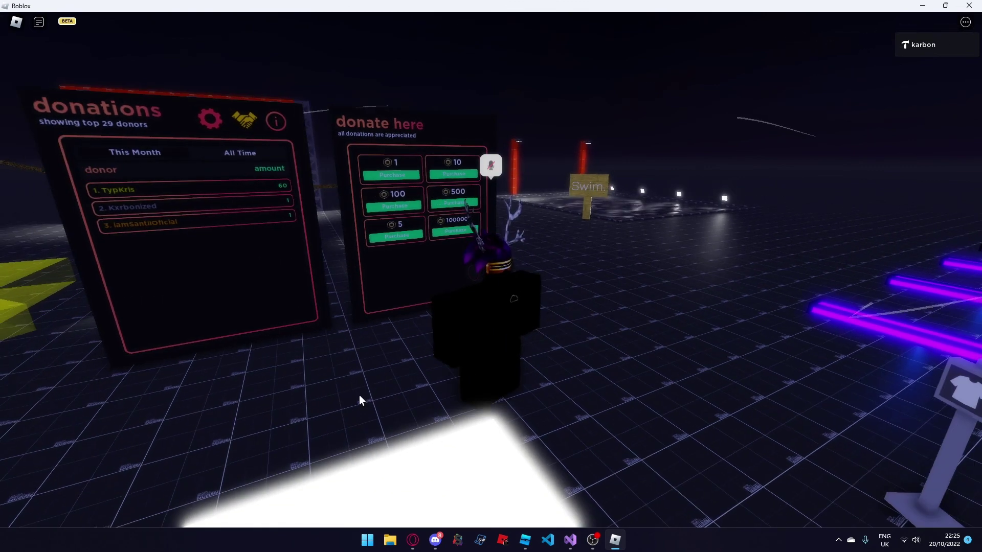
key("w")
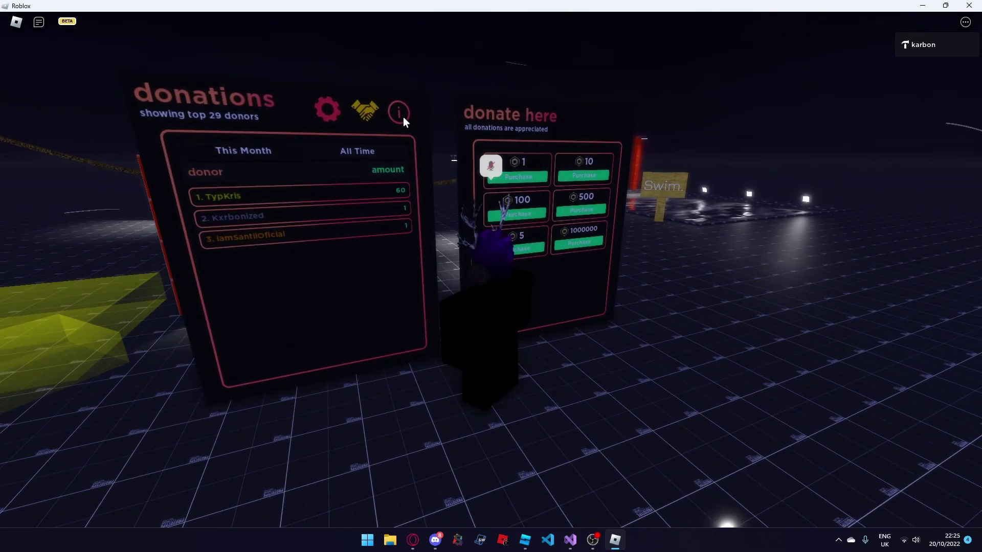
key("s")
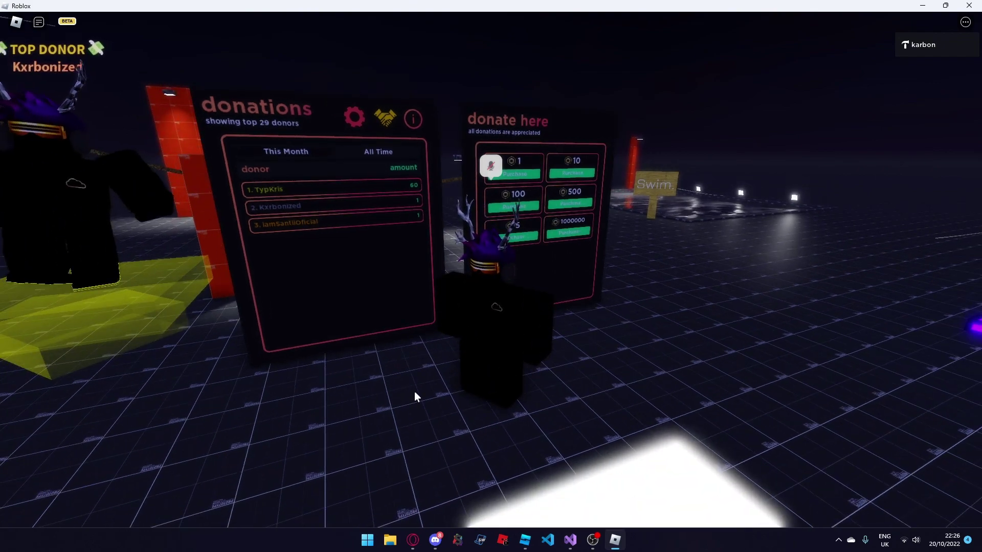
key("s")
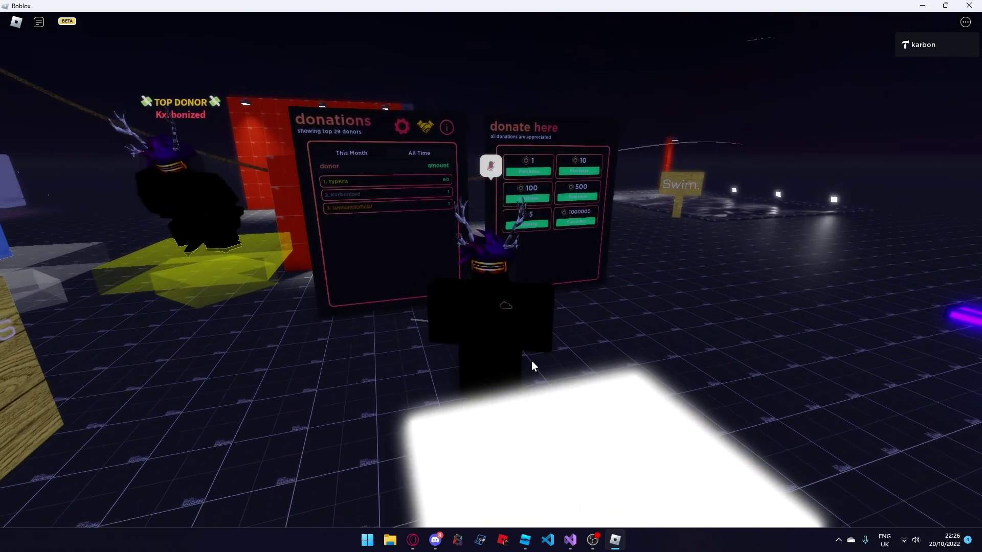
key("s")
right_click_drag(532, 362, 532, 362)
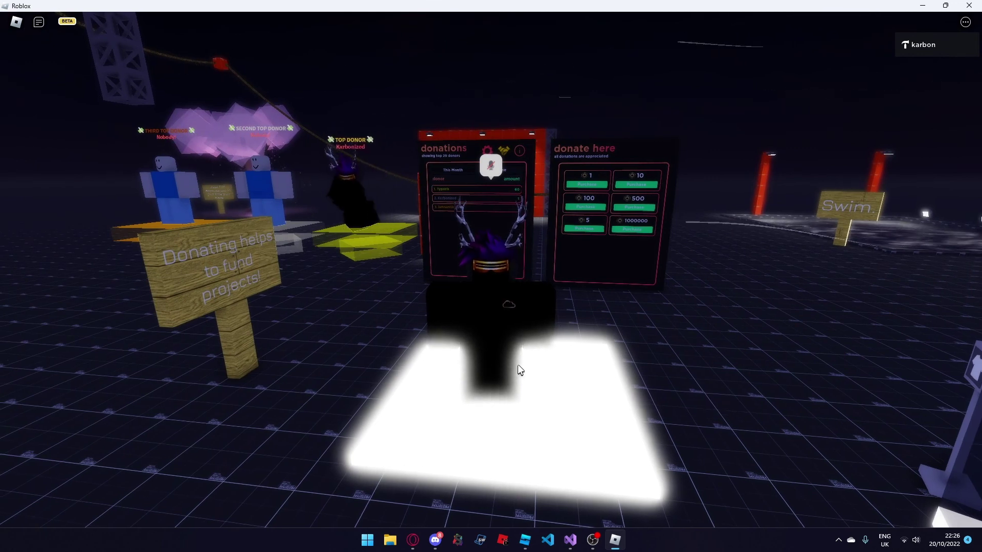